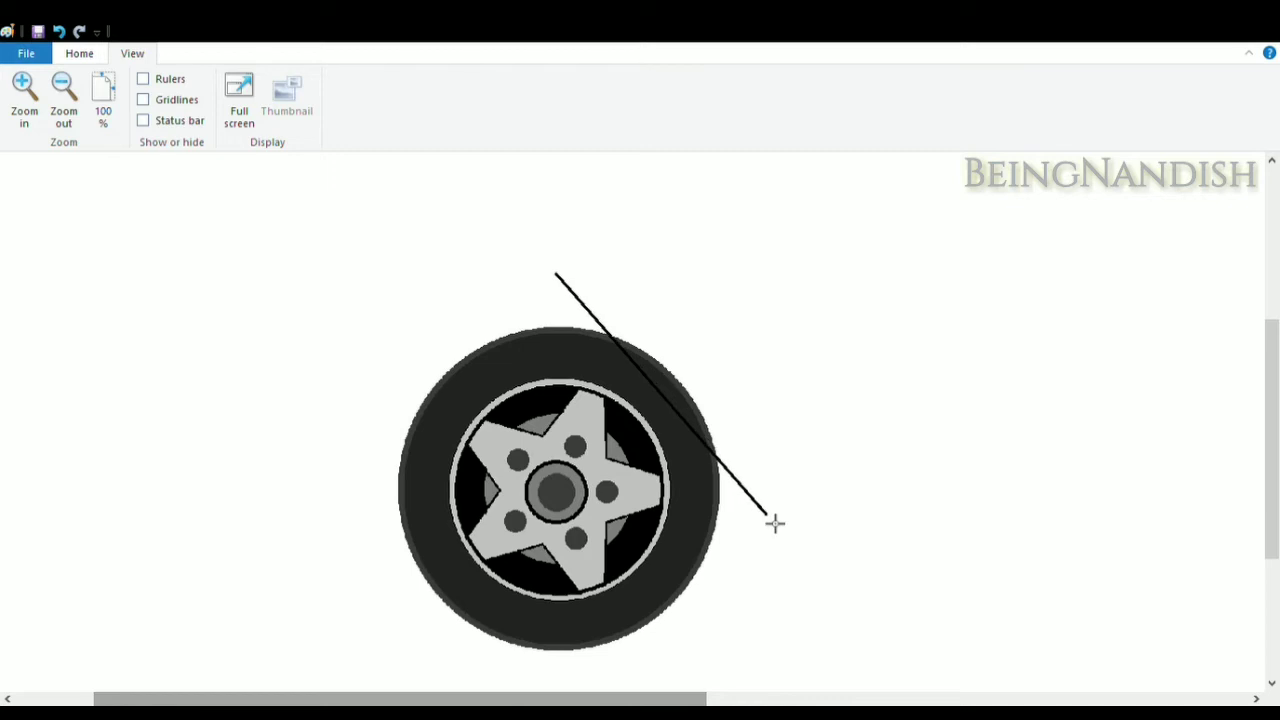
# Bend the line into a half arch around the wheel's right side and join a horizontally flipped copy to complete the inner wheel arch
pyautogui.moveTo(729, 316)
pyautogui.mouseDown()
pyautogui.moveTo(700, 289)
pyautogui.moveTo(729, 316)
pyautogui.moveTo(728, 301)
pyautogui.mouseUp()
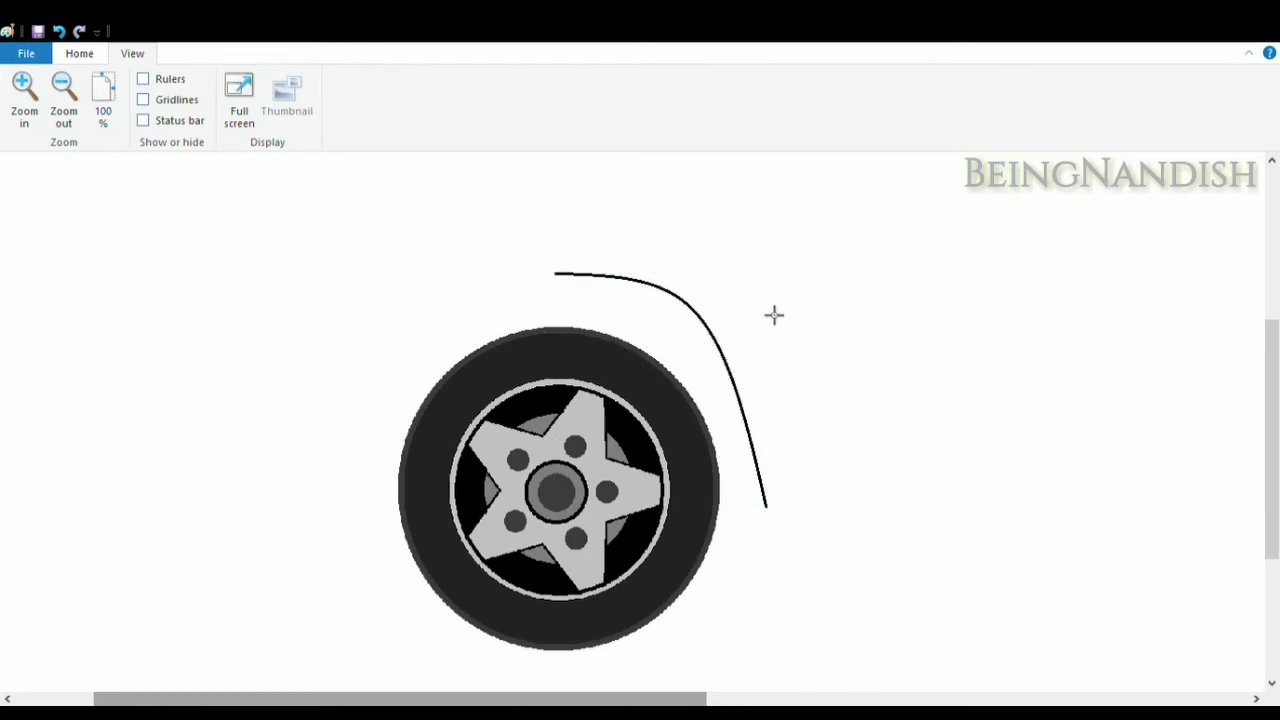
pyautogui.click(79, 53)
pyautogui.click(122, 95)
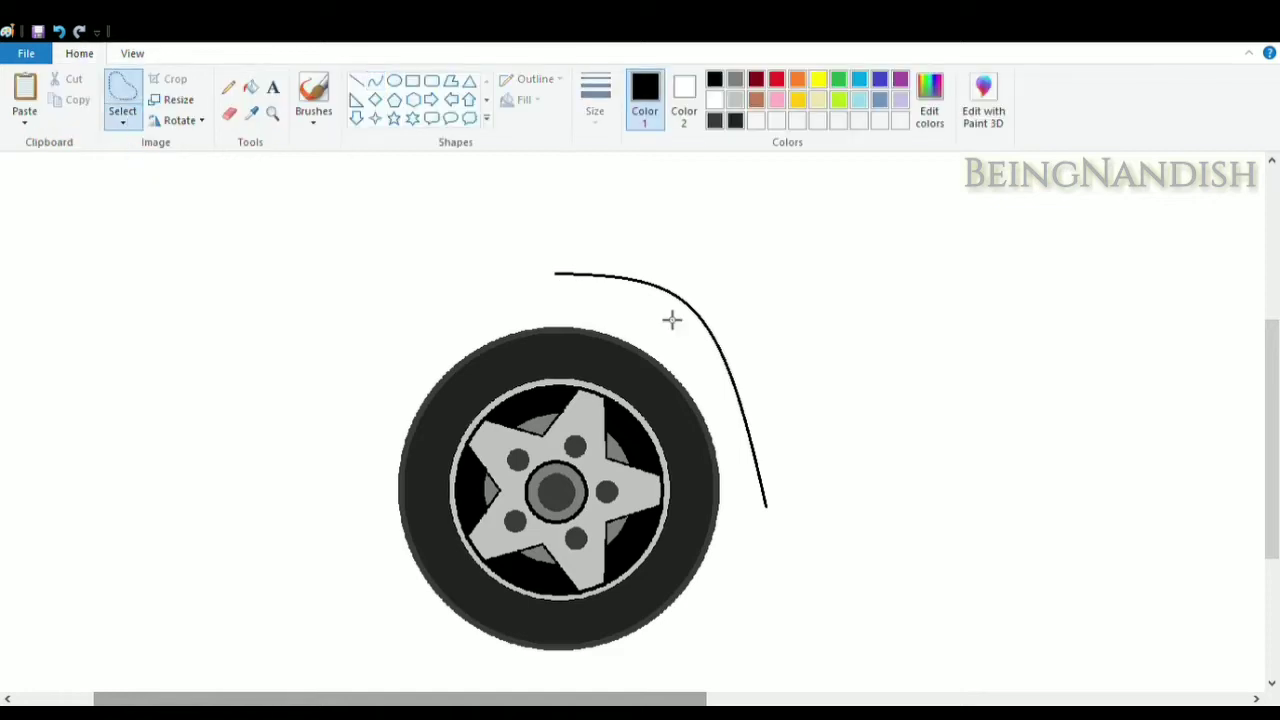
pyautogui.moveTo(553, 262)
pyautogui.mouseDown()
pyautogui.moveTo(714, 363)
pyautogui.moveTo(735, 285)
pyautogui.moveTo(631, 266)
pyautogui.mouseUp()
pyautogui.click(297, 226)
pyautogui.click(36, 124)
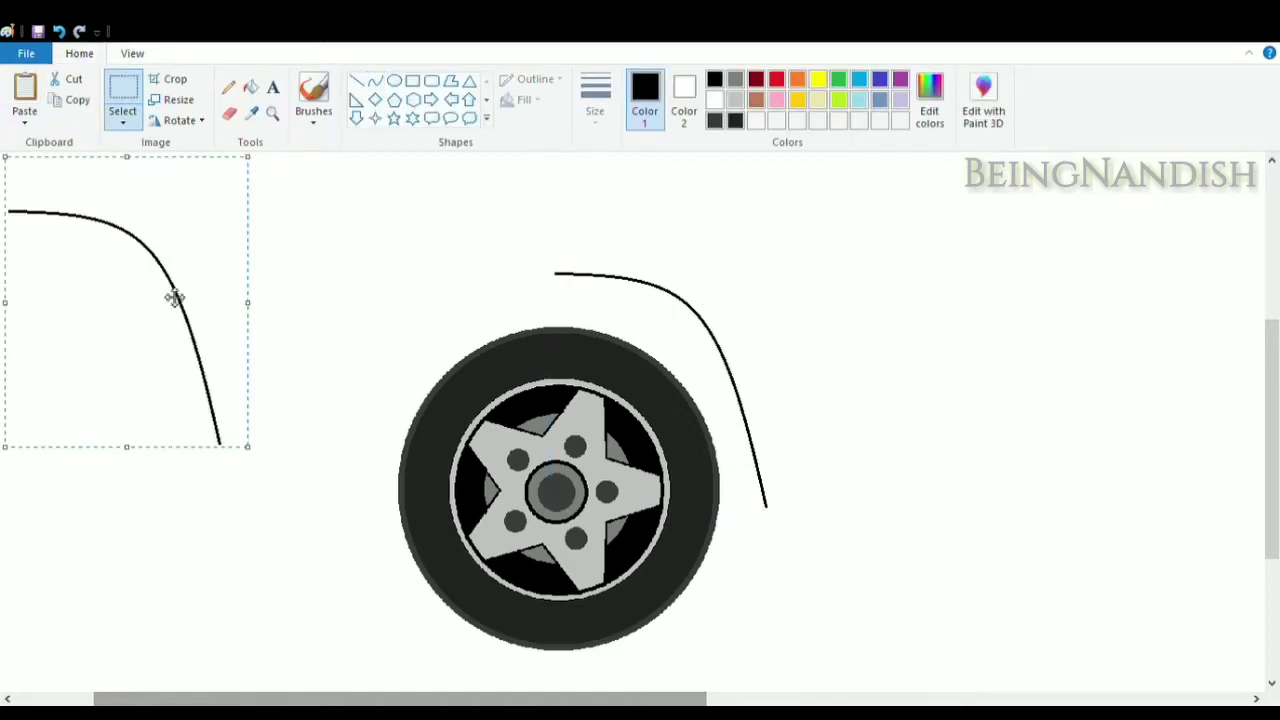
pyautogui.rightClick(263, 451)
pyautogui.click(360, 538)
pyautogui.moveTo(193, 304); pyautogui.dragTo(508, 366)
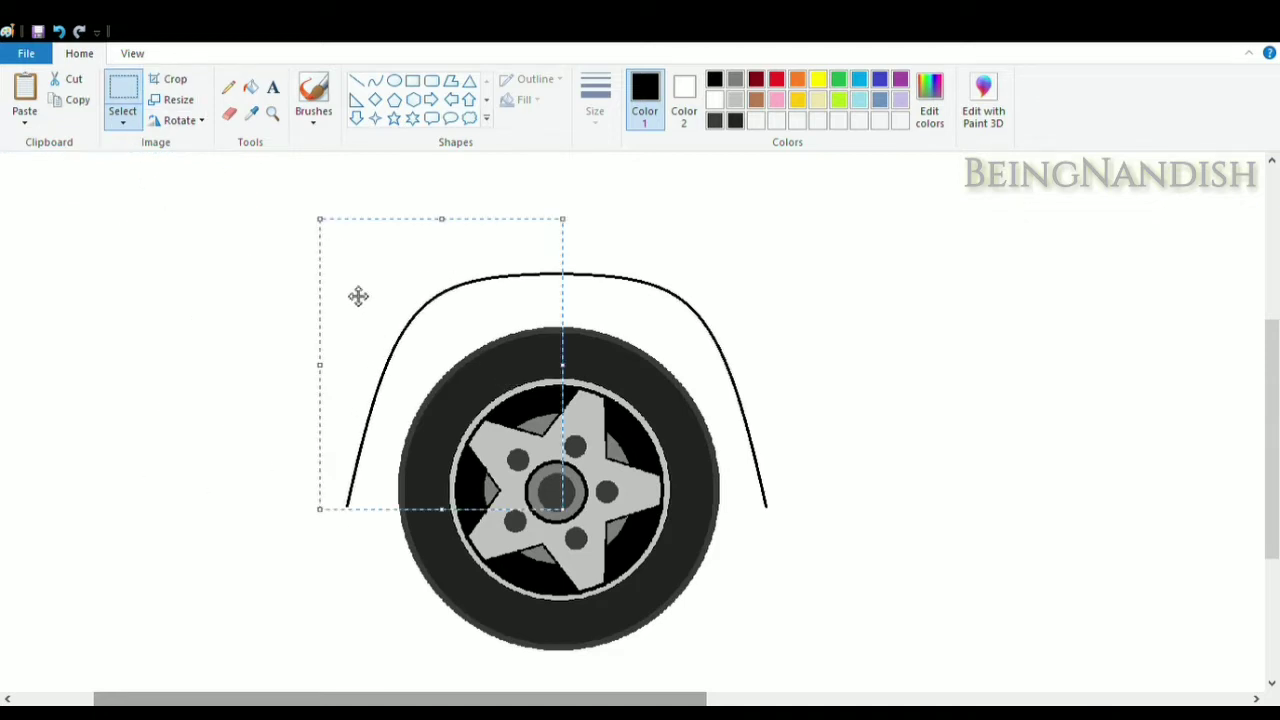
pyautogui.click(278, 246)
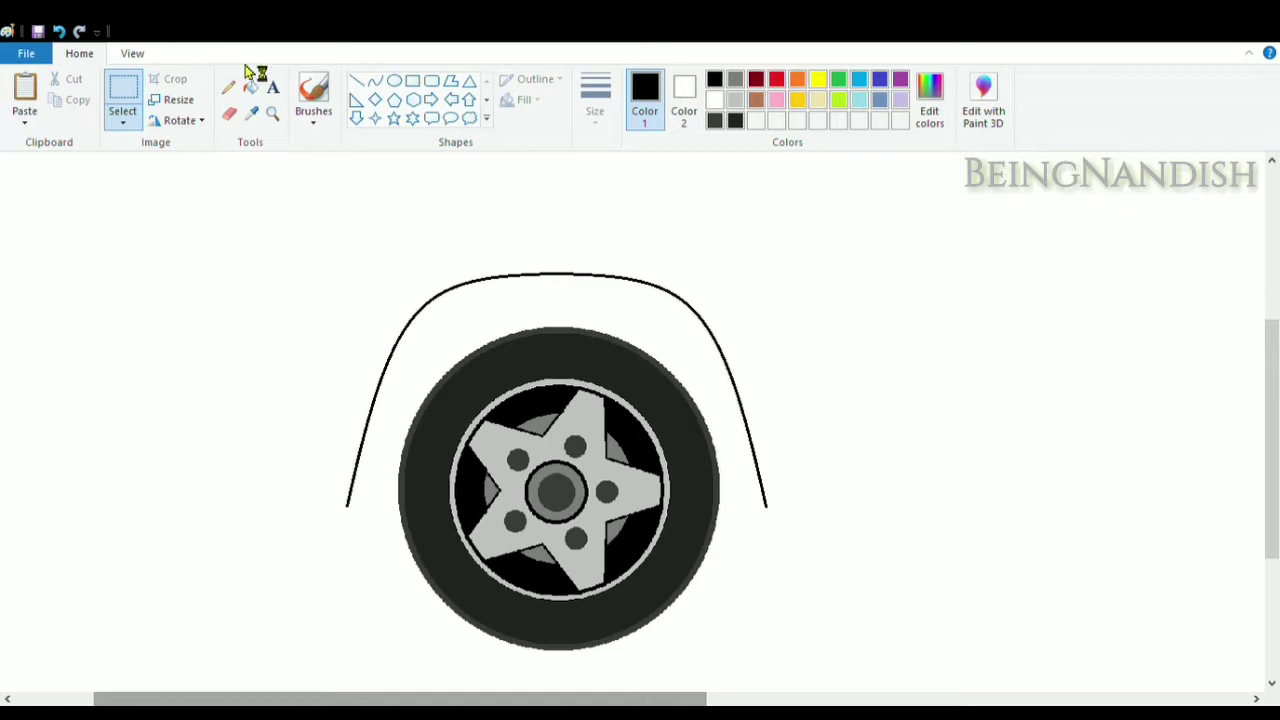
# Shorten both lower ends of the inner wheel arch and draw a larger curved outer arch around it
pyautogui.click(229, 113)
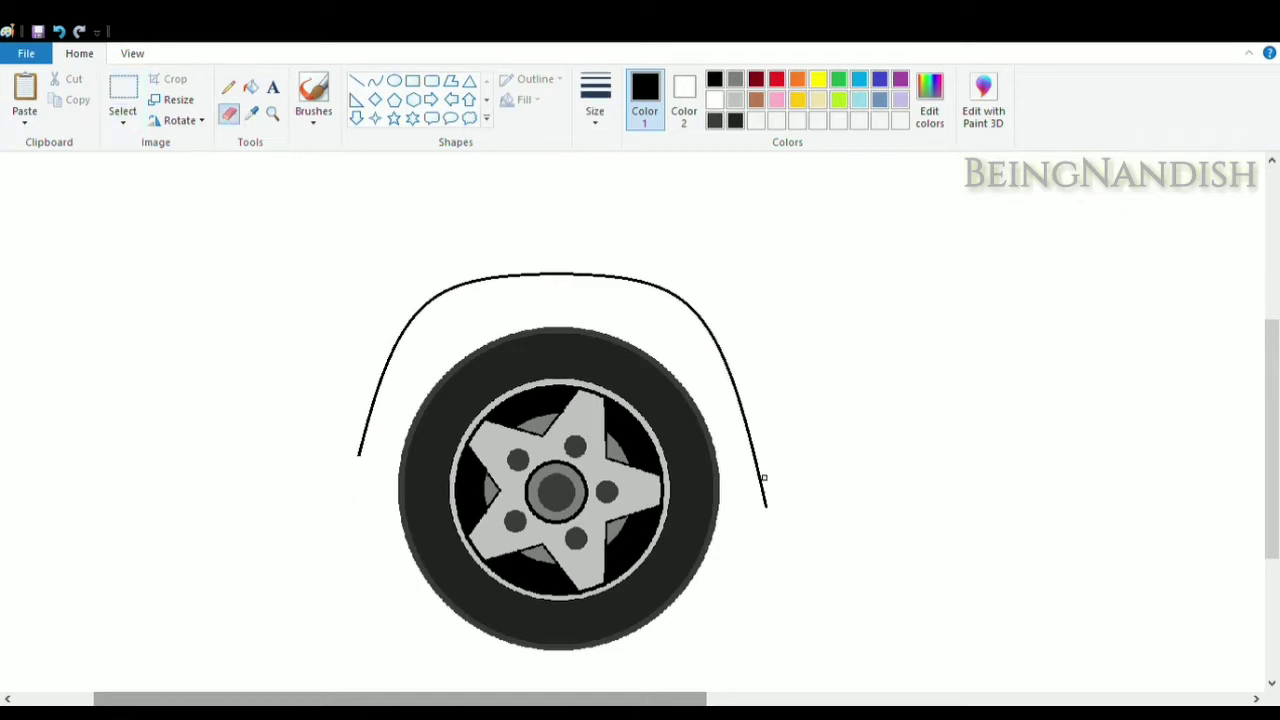
pyautogui.click(374, 80)
pyautogui.moveTo(553, 232); pyautogui.dragTo(810, 474)
pyautogui.moveTo(750, 300); pyautogui.dragTo(660, 238)
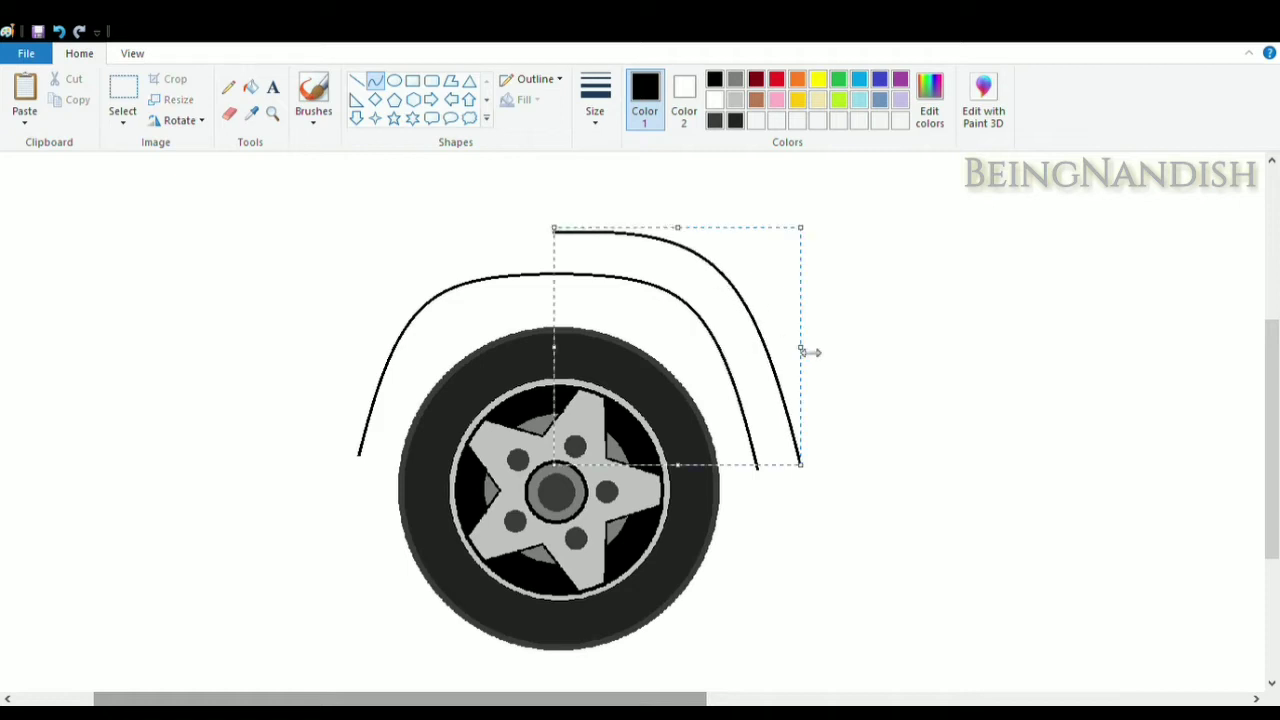
pyautogui.moveTo(553, 232); pyautogui.dragTo(400, 263)
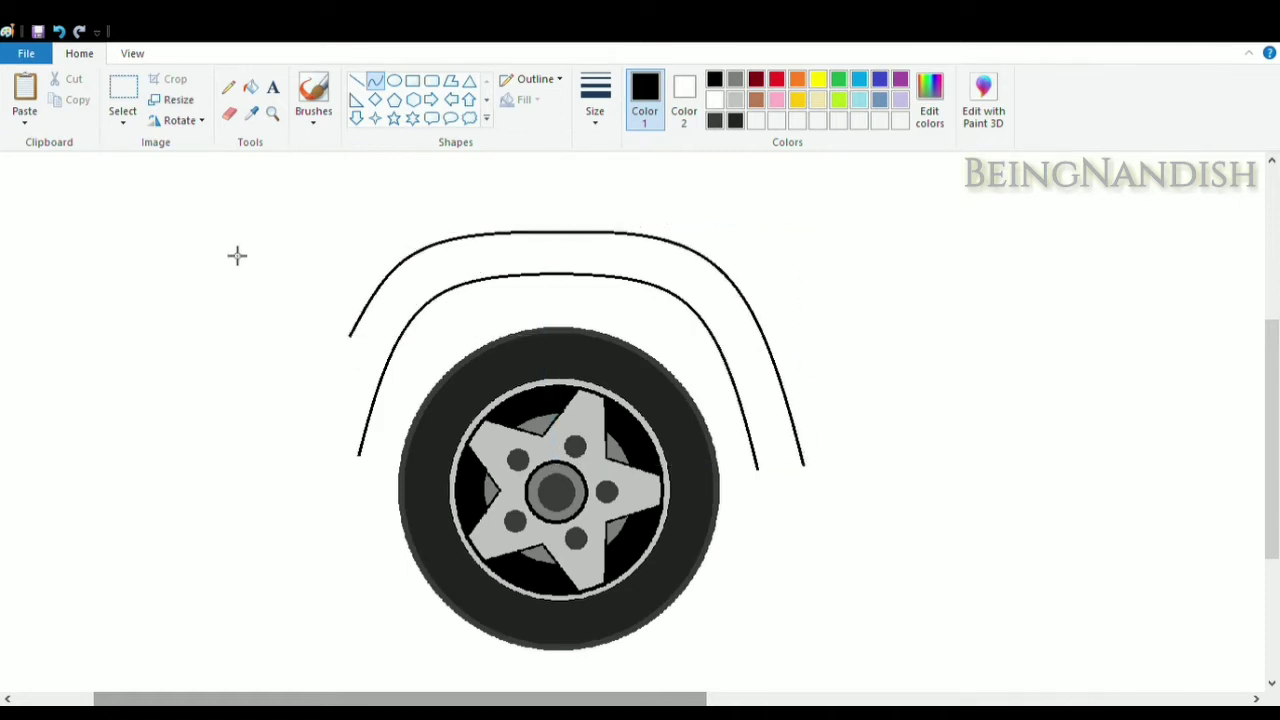
# Connect both lower ends of the inner wheel arch to the tyre with short straight lines
pyautogui.moveTo(370, 462); pyautogui.dragTo(422, 482)
pyautogui.moveTo(305, 425); pyautogui.dragTo(268, 377)
pyautogui.click(61, 33)
pyautogui.click(358, 81)
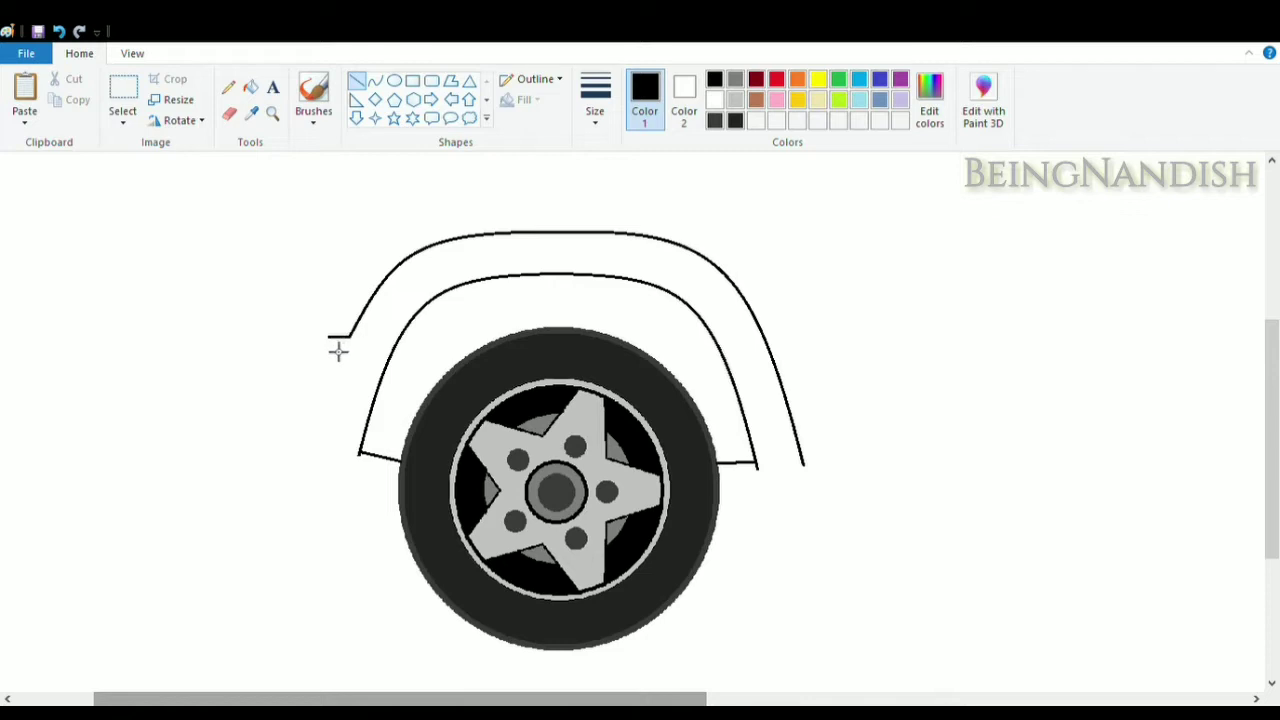
pyautogui.hotkey('ctrl', 'z')
# Draw the front bumper left of the wheel arch with a rounded front, a sloping underside and a thin strip on top
pyautogui.moveTo(400, 360)
pyautogui.mouseDown()
pyautogui.moveTo(294, 360)
pyautogui.moveTo(258, 435)
pyautogui.moveTo(270, 358)
pyautogui.moveTo(293, 397)
pyautogui.moveTo(263, 356)
pyautogui.mouseUp()
pyautogui.click(307, 265)
pyautogui.click(375, 80)
pyautogui.click(262, 325)
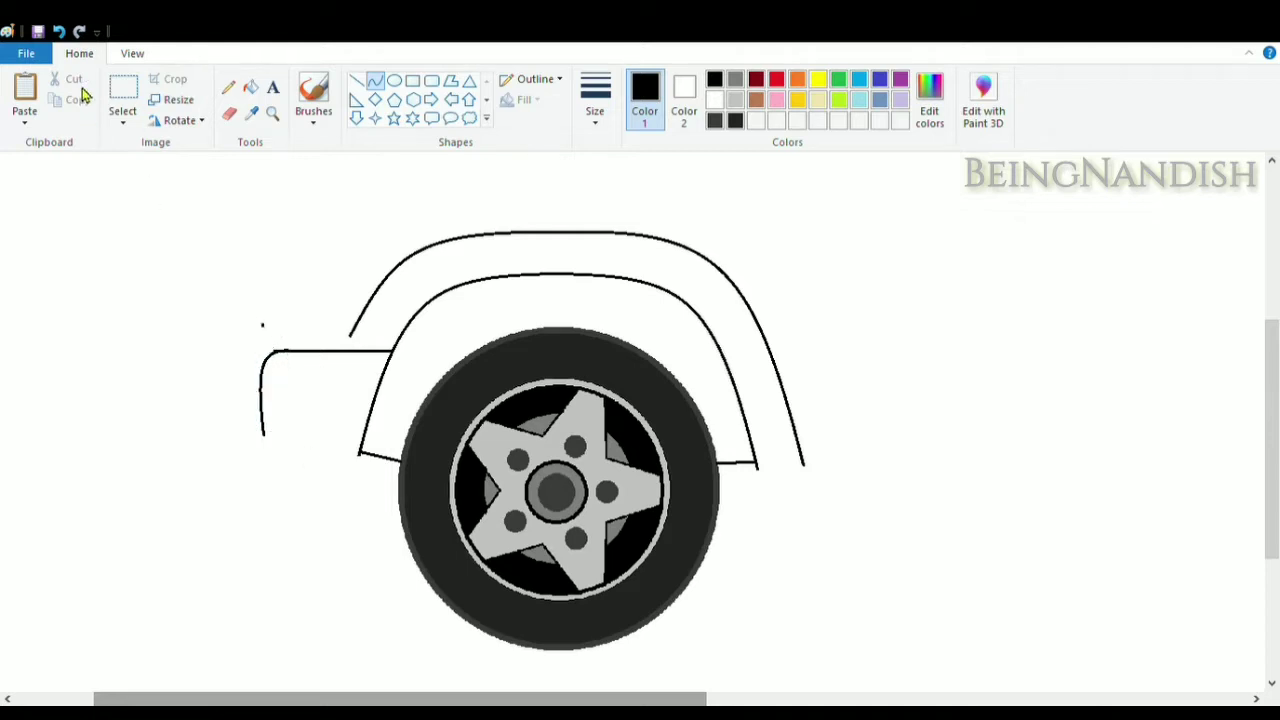
pyautogui.moveTo(263, 435)
pyautogui.mouseDown()
pyautogui.moveTo(354, 486)
pyautogui.moveTo(294, 491)
pyautogui.moveTo(283, 471)
pyautogui.moveTo(360, 455)
pyautogui.mouseUp()
pyautogui.click(356, 80)
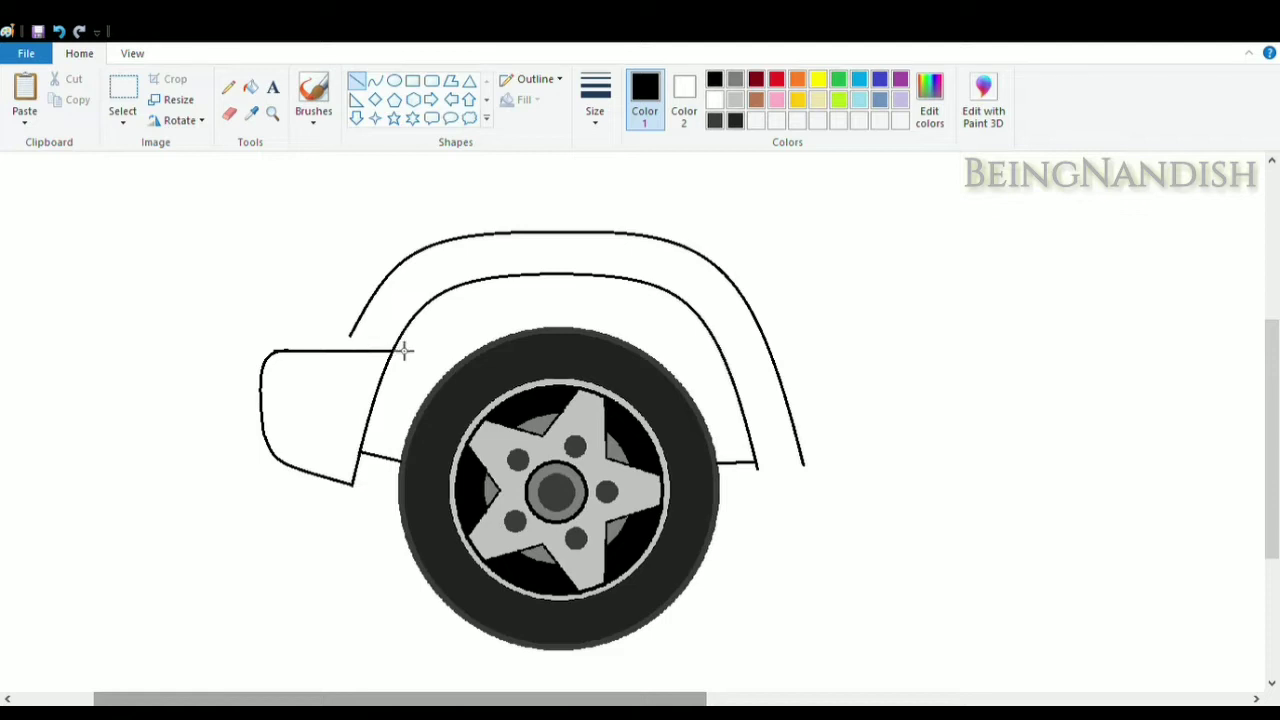
pyautogui.moveTo(393, 344); pyautogui.dragTo(285, 351)
# Draw a long bonnet curve above the wheel arch, starting steeply at the front and rising gently toward the rear
pyautogui.scroll(3, 440, 391)
pyautogui.click(133, 54)
pyautogui.click(64, 98)
pyautogui.scroll(2, 325, 281)
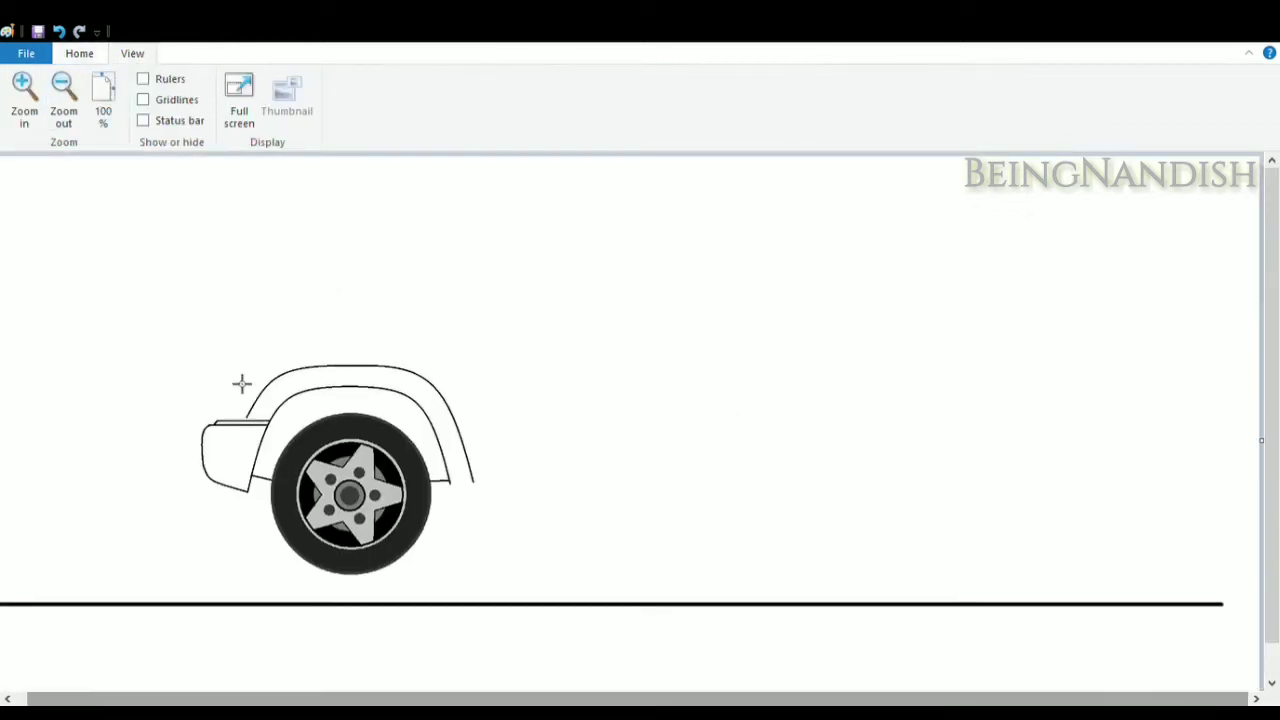
pyautogui.click(24, 98)
pyautogui.moveTo(1271, 292); pyautogui.dragTo(1271, 392)
pyautogui.moveTo(520, 699); pyautogui.dragTo(644, 699)
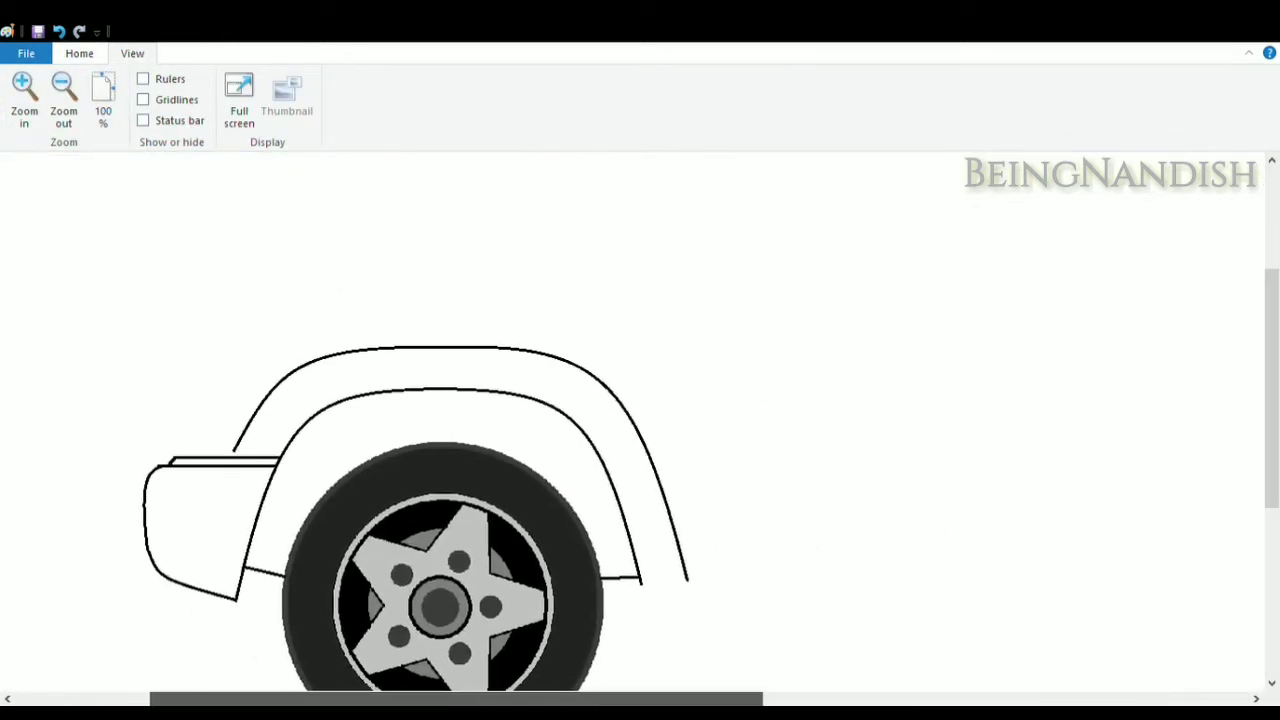
pyautogui.click(80, 54)
pyautogui.click(380, 84)
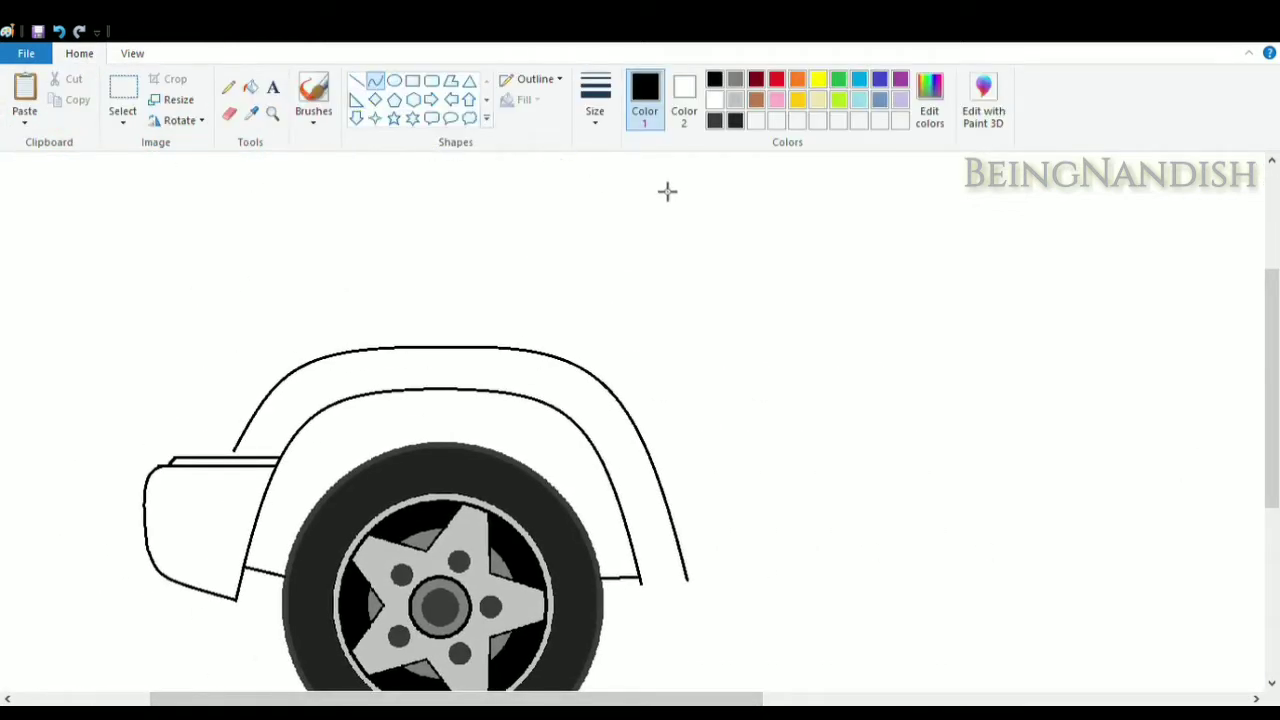
pyautogui.moveTo(661, 183)
pyautogui.mouseDown()
pyautogui.moveTo(182, 344)
pyautogui.moveTo(206, 271)
pyautogui.moveTo(191, 271)
pyautogui.moveTo(197, 253)
pyautogui.mouseUp()
pyautogui.moveTo(190, 341); pyautogui.dragTo(200, 308)
pyautogui.moveTo(400, 249); pyautogui.dragTo(401, 274)
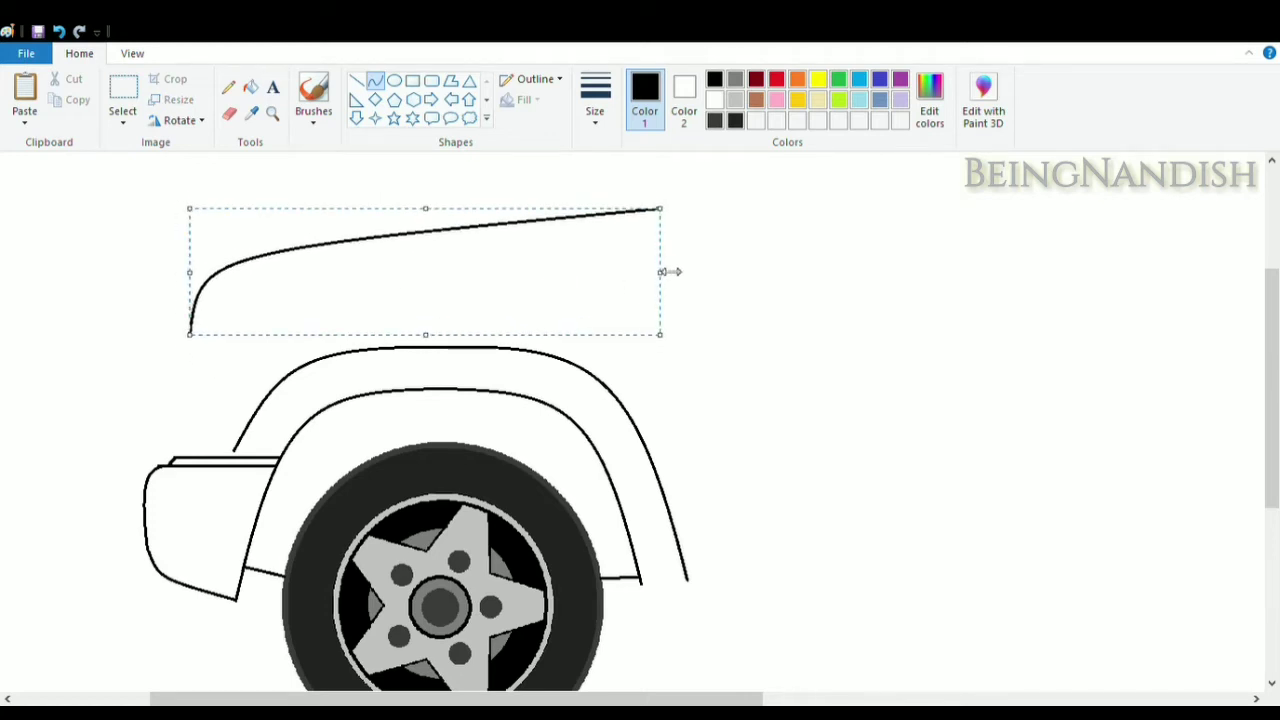
# Refine the bonnet curve's length, height and front bend, and position it above the wheel arch
pyautogui.moveTo(662, 271); pyautogui.dragTo(684, 264)
pyautogui.moveTo(191, 336); pyautogui.dragTo(206, 286)
pyautogui.moveTo(683, 209); pyautogui.dragTo(689, 201)
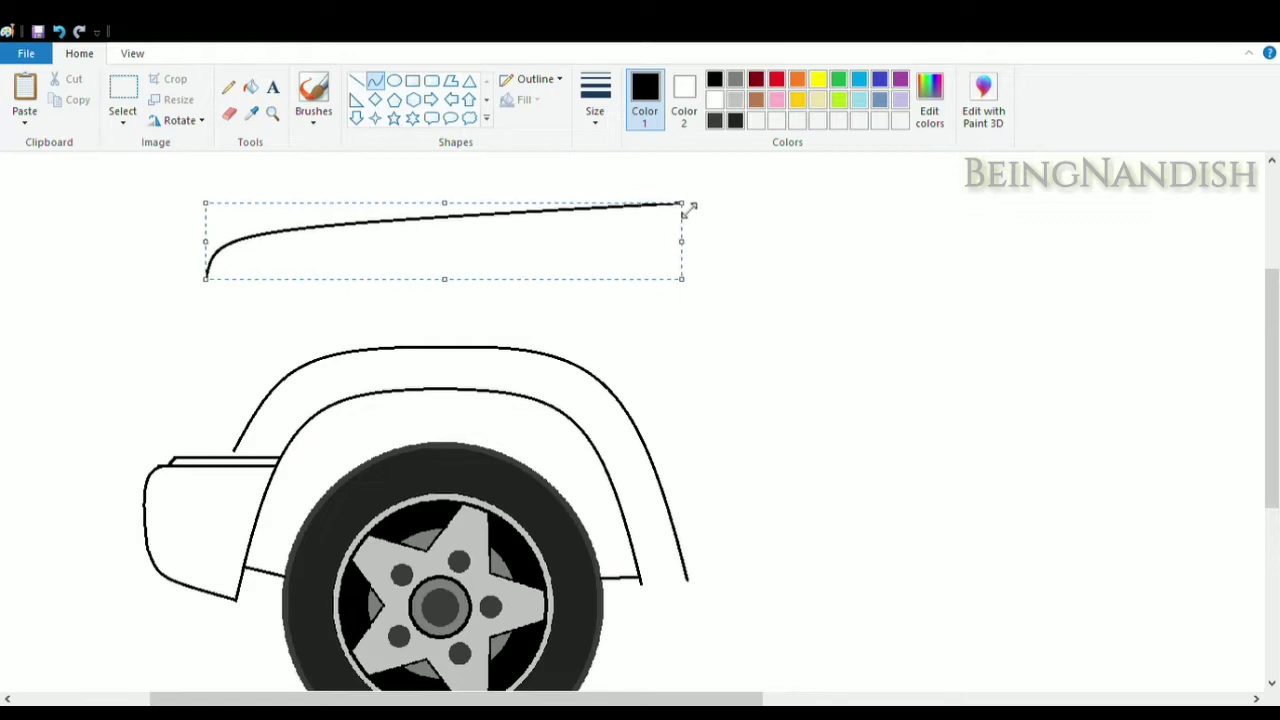
pyautogui.moveTo(202, 276); pyautogui.dragTo(200, 317)
pyautogui.moveTo(351, 294); pyautogui.dragTo(249, 331)
pyautogui.moveTo(683, 219); pyautogui.dragTo(692, 216)
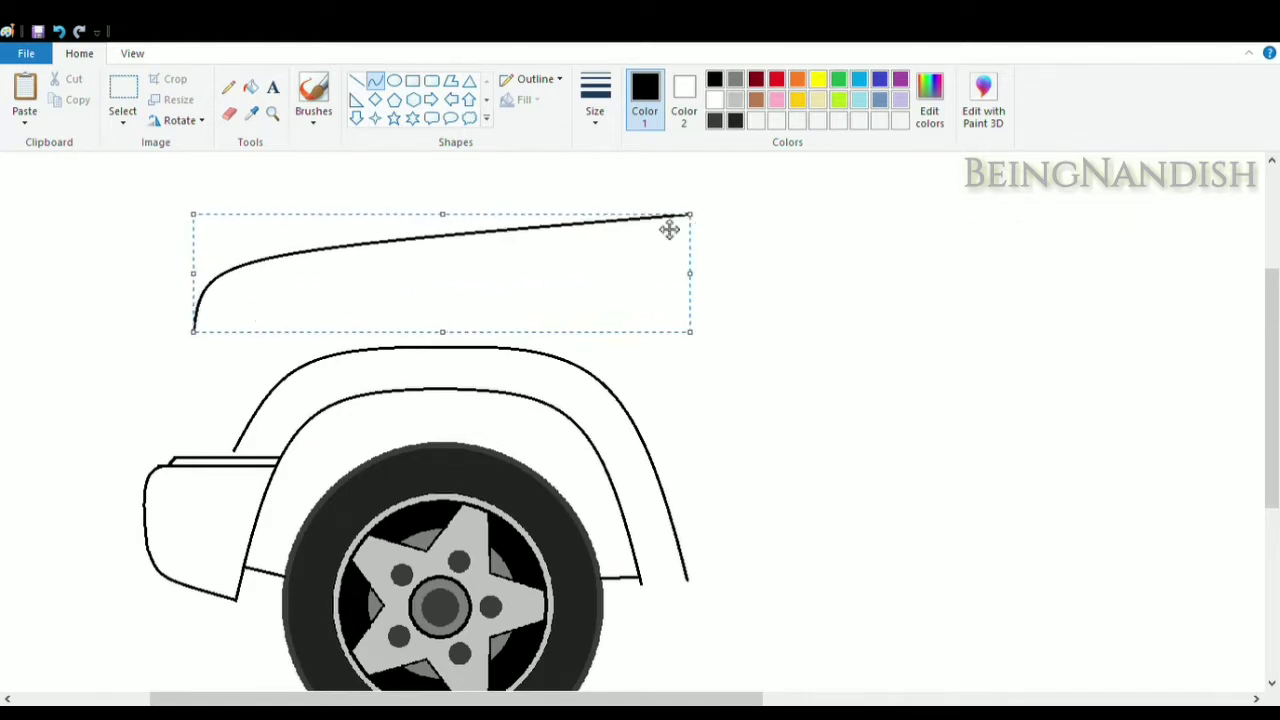
pyautogui.moveTo(551, 276); pyautogui.dragTo(548, 287)
# Trim the bonnet curve's lower front tip and draw a long horizontal line beneath it, just above the outer arch
pyautogui.click(229, 113)
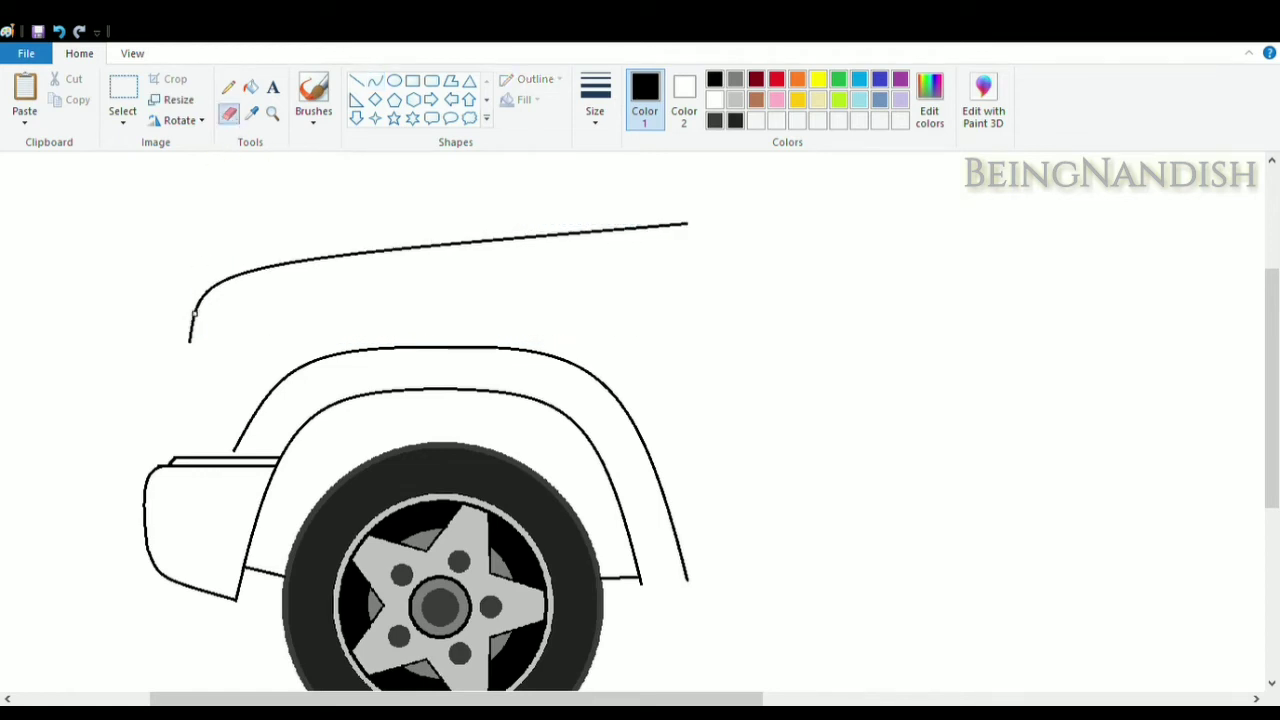
pyautogui.click(357, 81)
pyautogui.moveTo(190, 312); pyautogui.dragTo(640, 313)
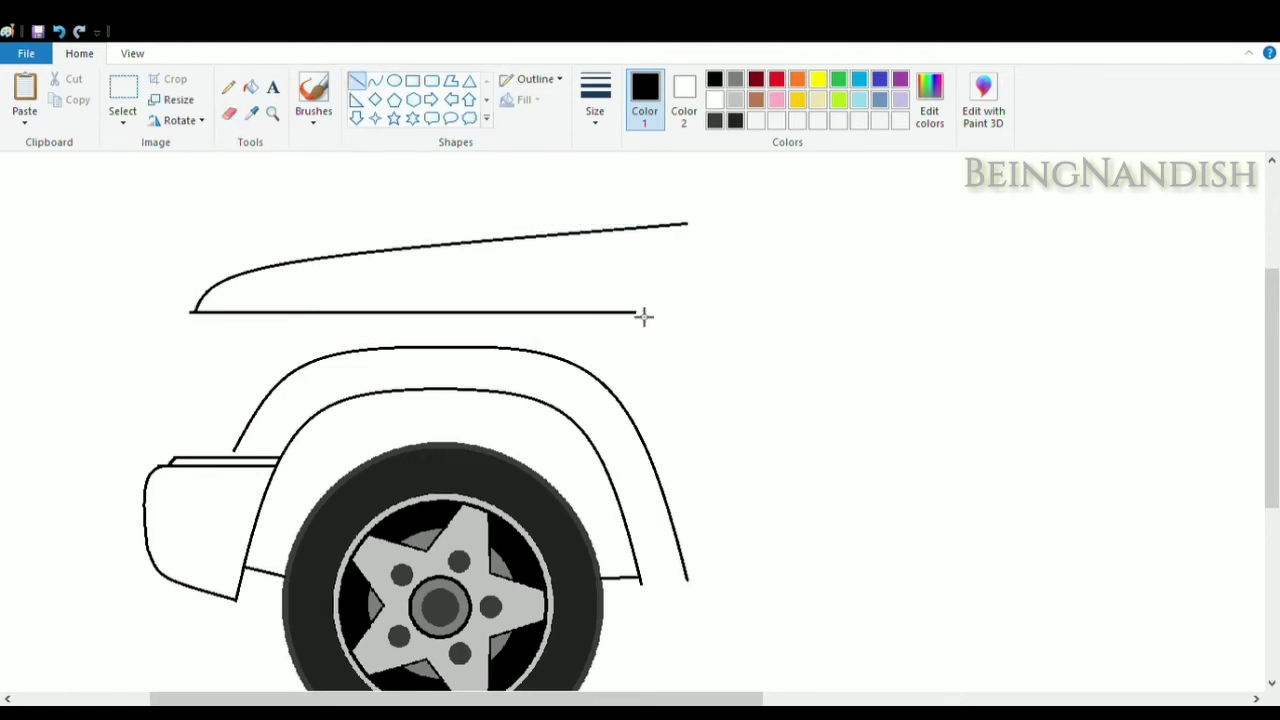
pyautogui.moveTo(542, 319); pyautogui.dragTo(549, 310)
# Move the bonnet curve slightly down and forward so its front end meets the horizontal line
pyautogui.click(229, 114)
pyautogui.click(123, 88)
pyautogui.moveTo(188, 206)
pyautogui.mouseDown()
pyautogui.moveTo(506, 306)
pyautogui.moveTo(720, 315)
pyautogui.mouseUp()
pyautogui.moveTo(638, 286); pyautogui.dragTo(629, 303)
# Draw the curved front face from the bonnet line down to the bumper and extend the outer arch's front end to the bumper
pyautogui.click(375, 80)
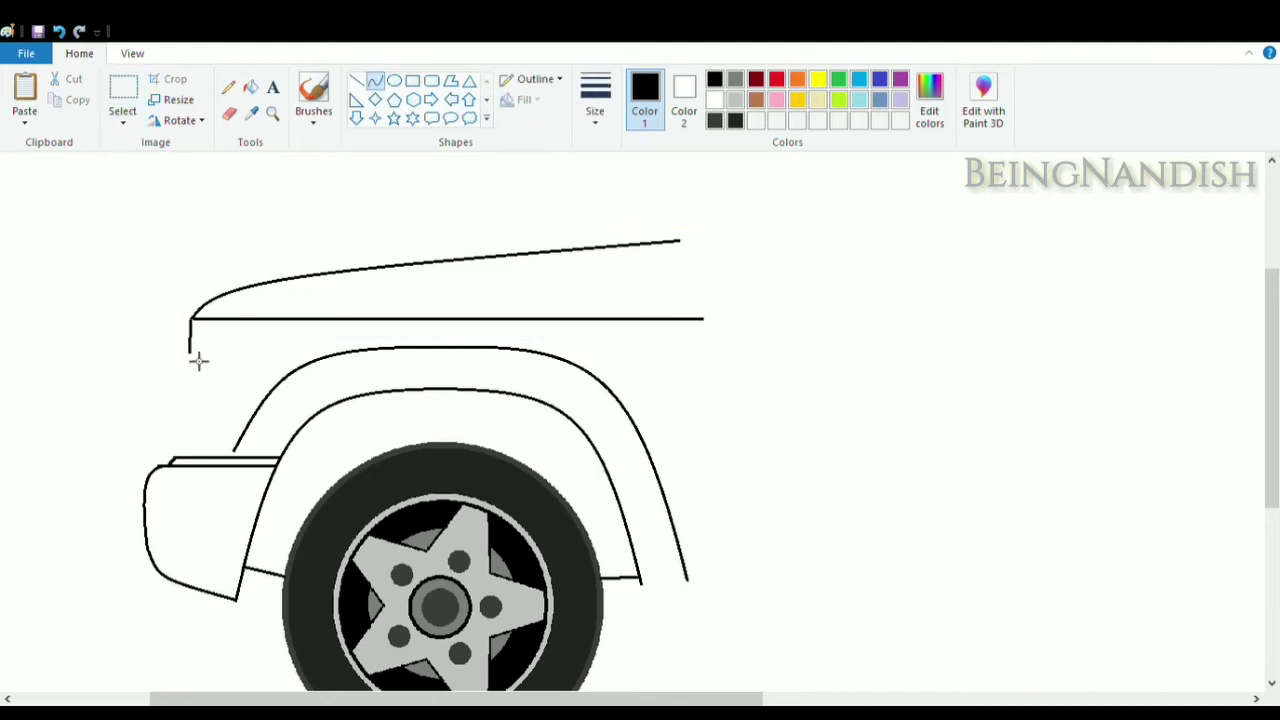
pyautogui.moveTo(190, 352); pyautogui.dragTo(178, 395)
pyautogui.moveTo(185, 350); pyautogui.dragTo(178, 358)
pyautogui.click(178, 356)
pyautogui.click(156, 397)
pyautogui.moveTo(206, 444); pyautogui.dragTo(186, 441)
pyautogui.click(186, 452)
pyautogui.moveTo(202, 451); pyautogui.dragTo(200, 463)
pyautogui.click(356, 80)
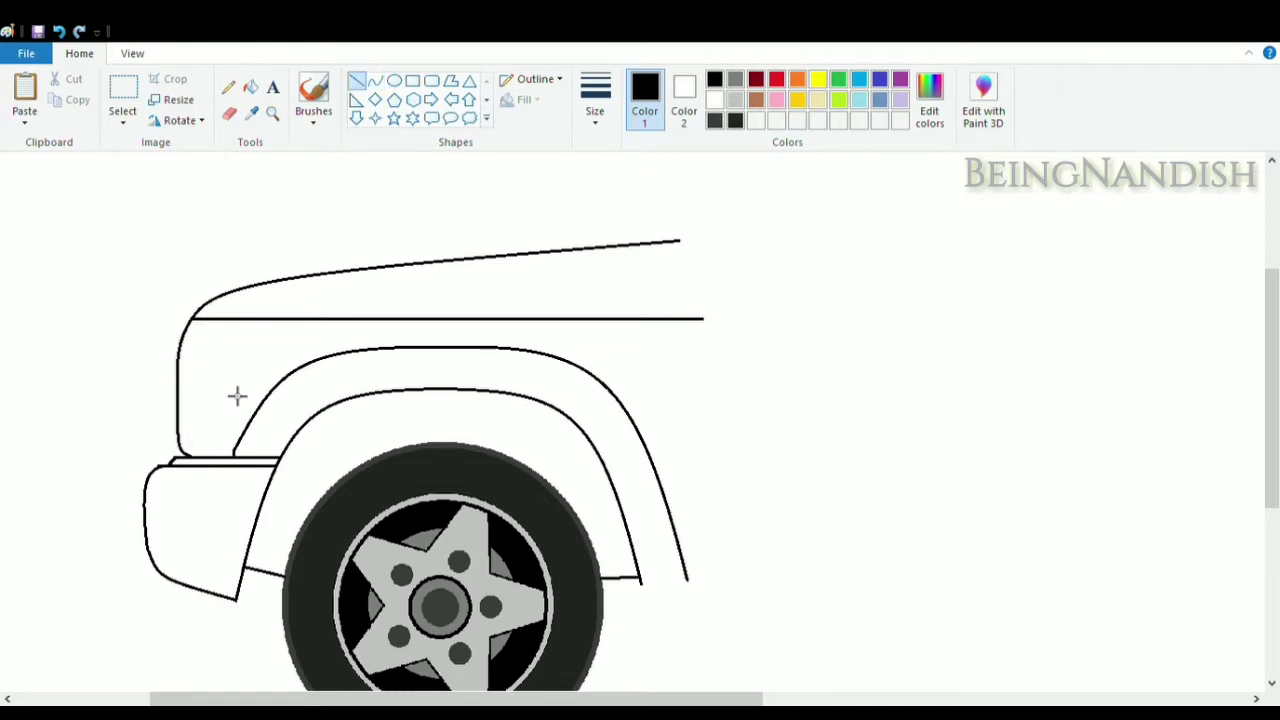
# Draw a narrow headlight outline with rounded upper and lower ends along the car's front edge
pyautogui.moveTo(192, 318); pyautogui.dragTo(195, 402)
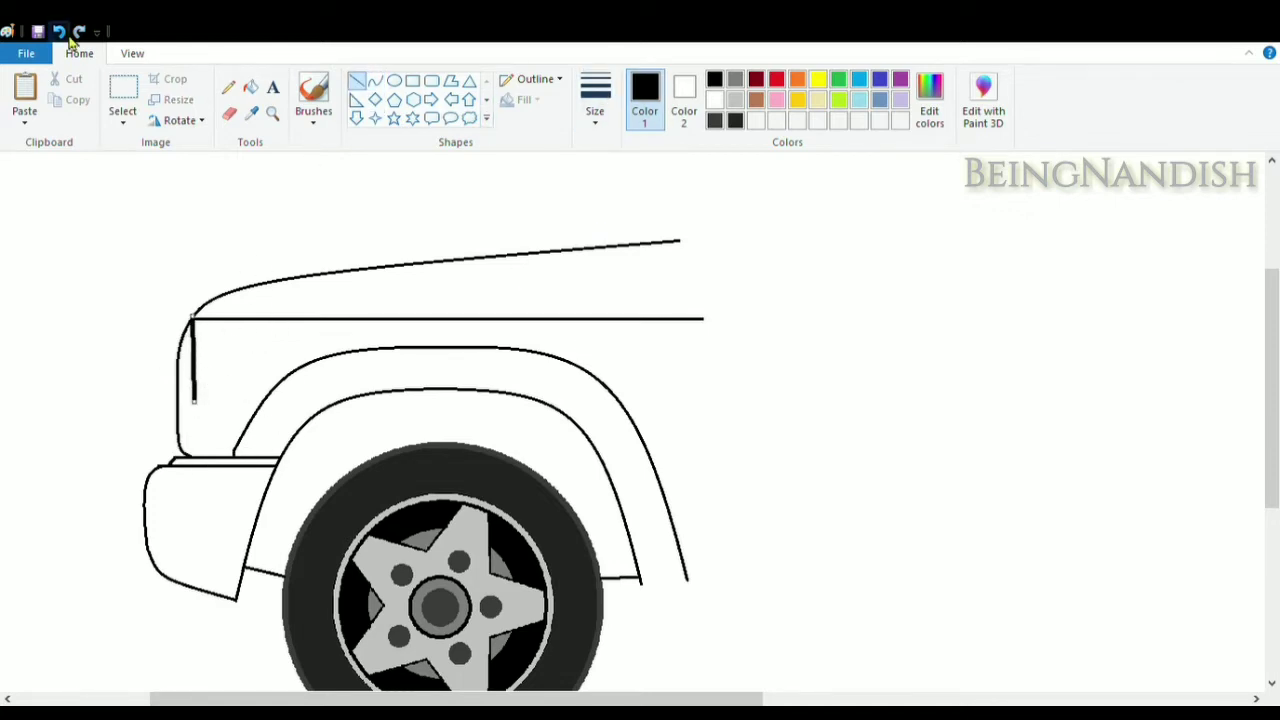
pyautogui.click(62, 34)
pyautogui.click(375, 81)
pyautogui.moveTo(188, 328); pyautogui.dragTo(194, 401)
pyautogui.moveTo(212, 352); pyautogui.dragTo(204, 347)
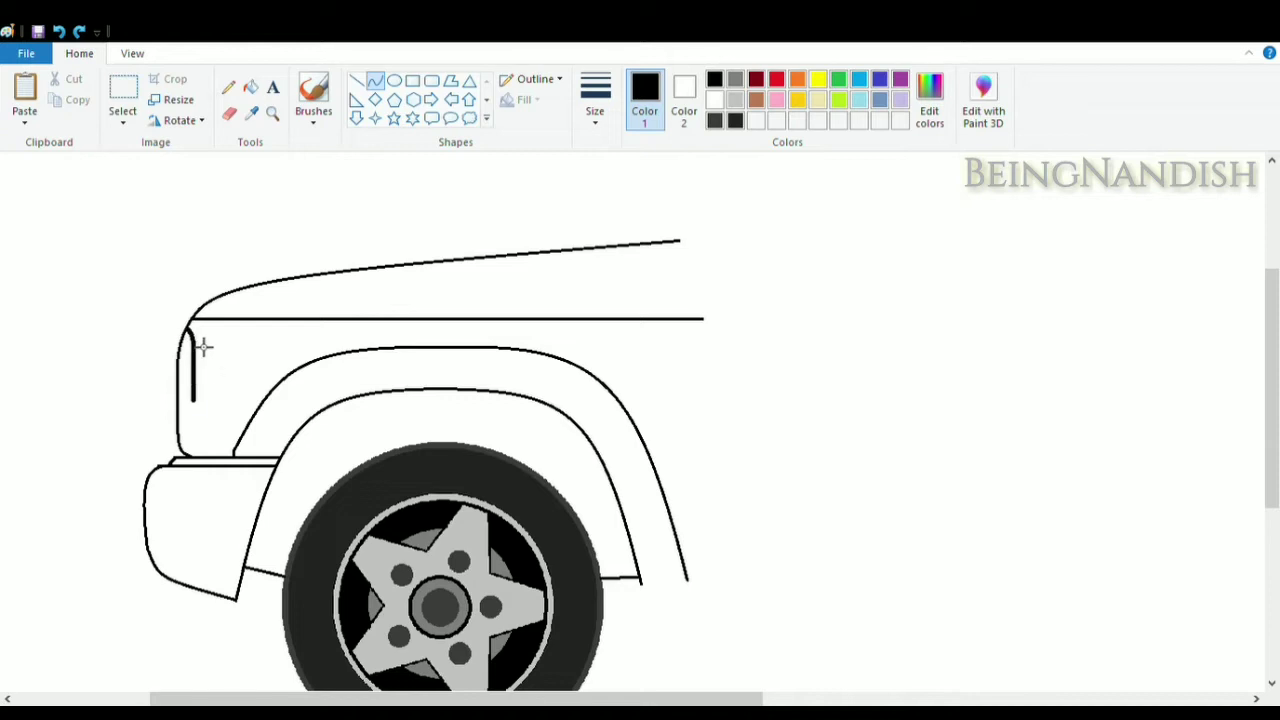
pyautogui.moveTo(197, 432)
pyautogui.mouseDown()
pyautogui.moveTo(206, 409)
pyautogui.moveTo(194, 406)
pyautogui.moveTo(200, 444)
pyautogui.mouseUp()
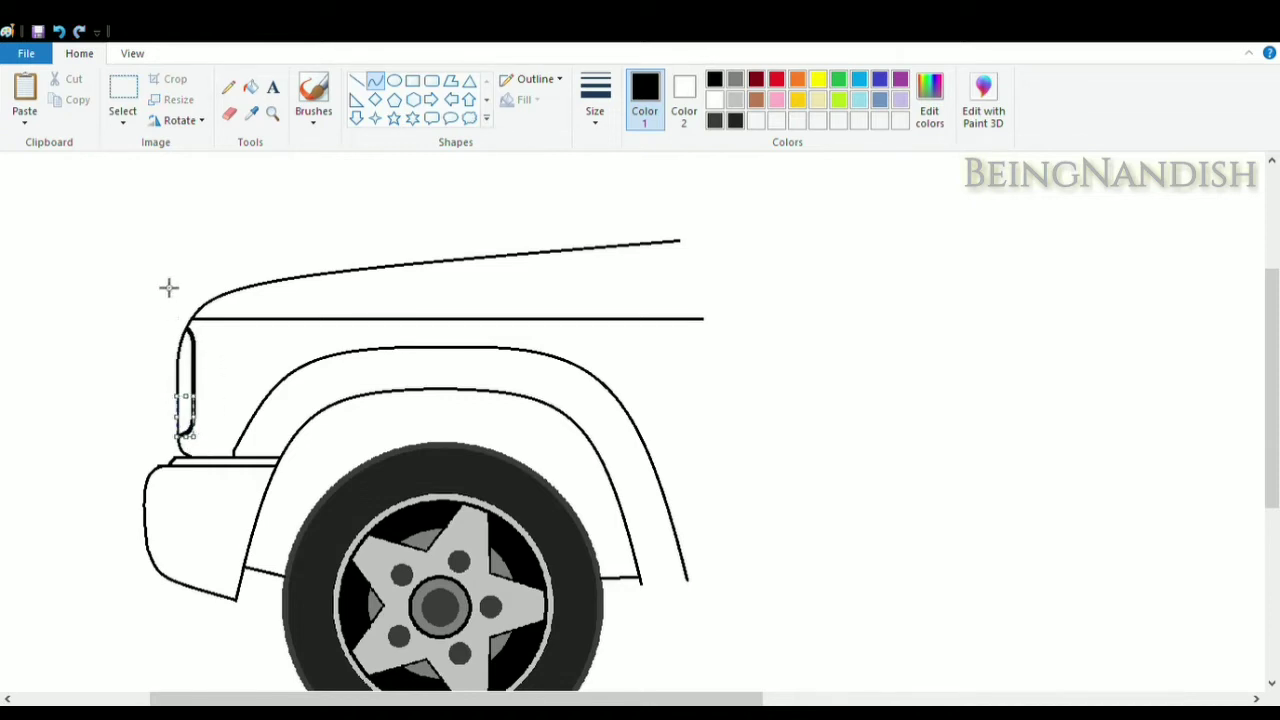
pyautogui.click(168, 288)
# Replace the bonnet curve with a lower, flatter one and trim the rear end of the horizontal line to match it
pyautogui.click(122, 100)
pyautogui.moveTo(157, 209); pyautogui.dragTo(723, 323)
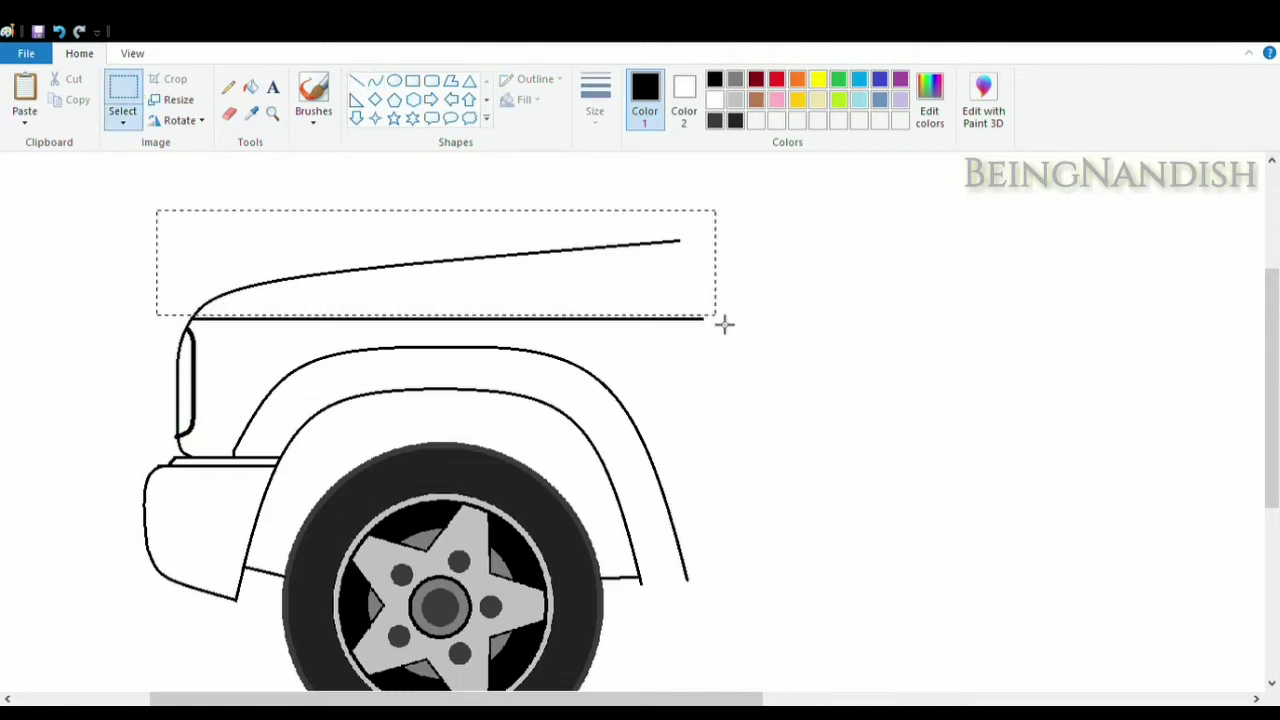
pyautogui.press('Delete')
pyautogui.click(375, 81)
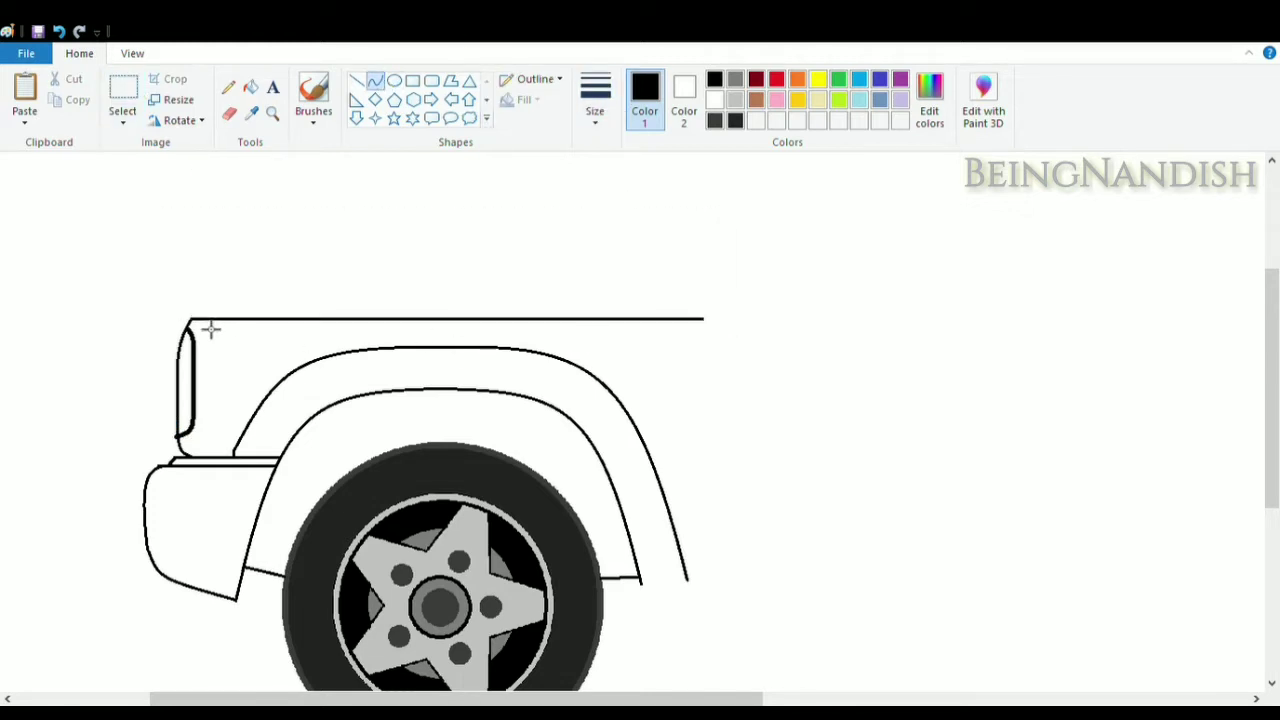
pyautogui.moveTo(223, 302)
pyautogui.mouseDown()
pyautogui.moveTo(706, 251)
pyautogui.moveTo(211, 297)
pyautogui.mouseUp()
pyautogui.moveTo(706, 284); pyautogui.dragTo(681, 284)
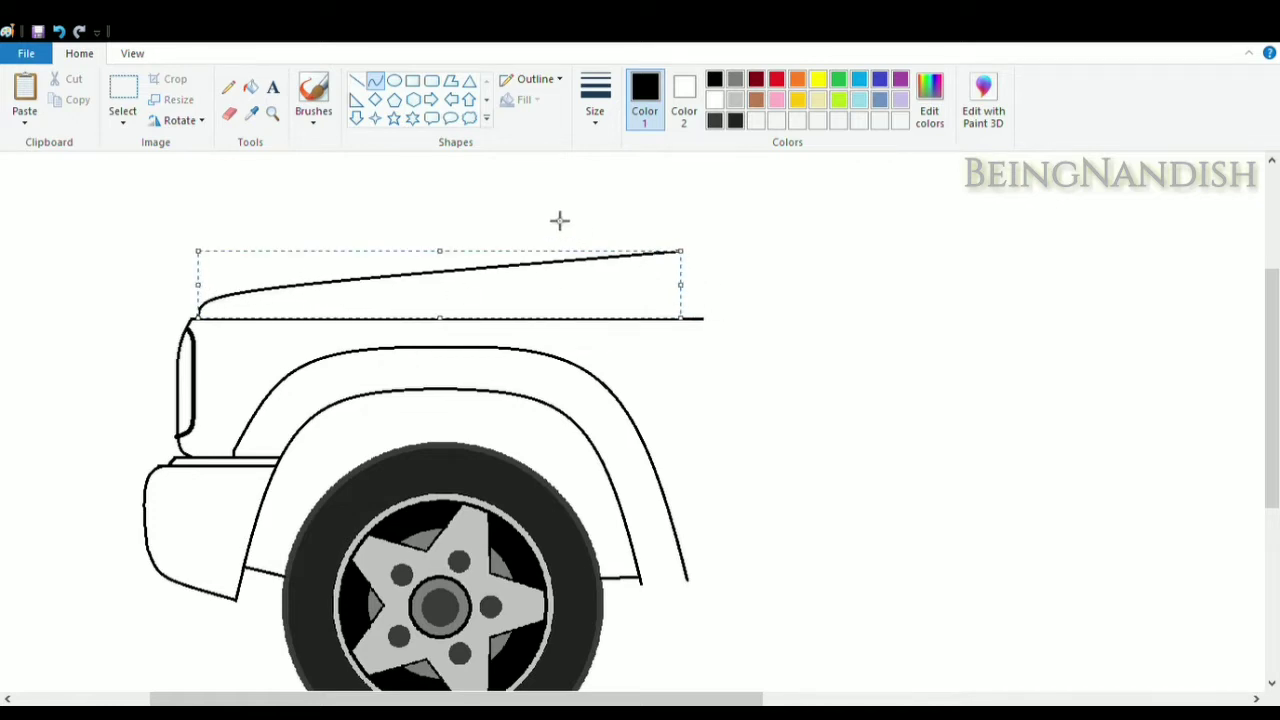
pyautogui.click(229, 114)
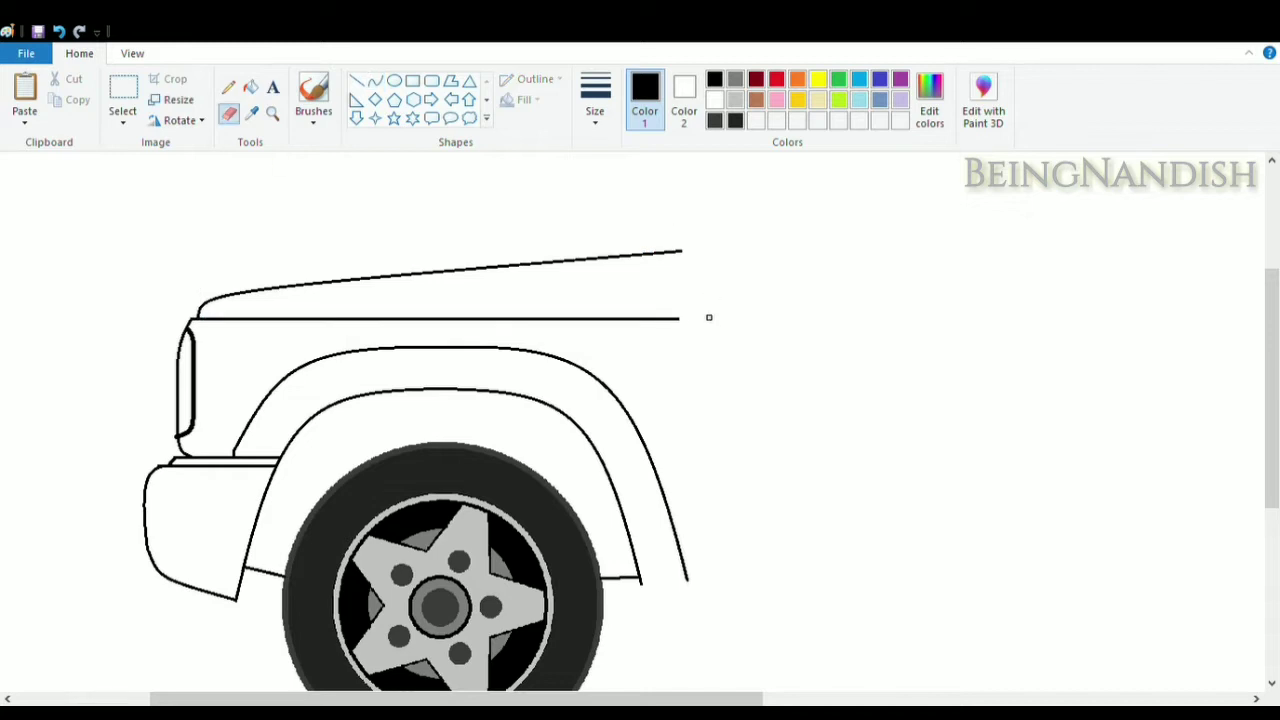
# Draw a long horizontal sill line extending rearward from just below the back end of the front wheel arch
pyautogui.click(132, 53)
pyautogui.click(63, 100)
pyautogui.click(63, 100)
pyautogui.click(79, 53)
pyautogui.click(356, 80)
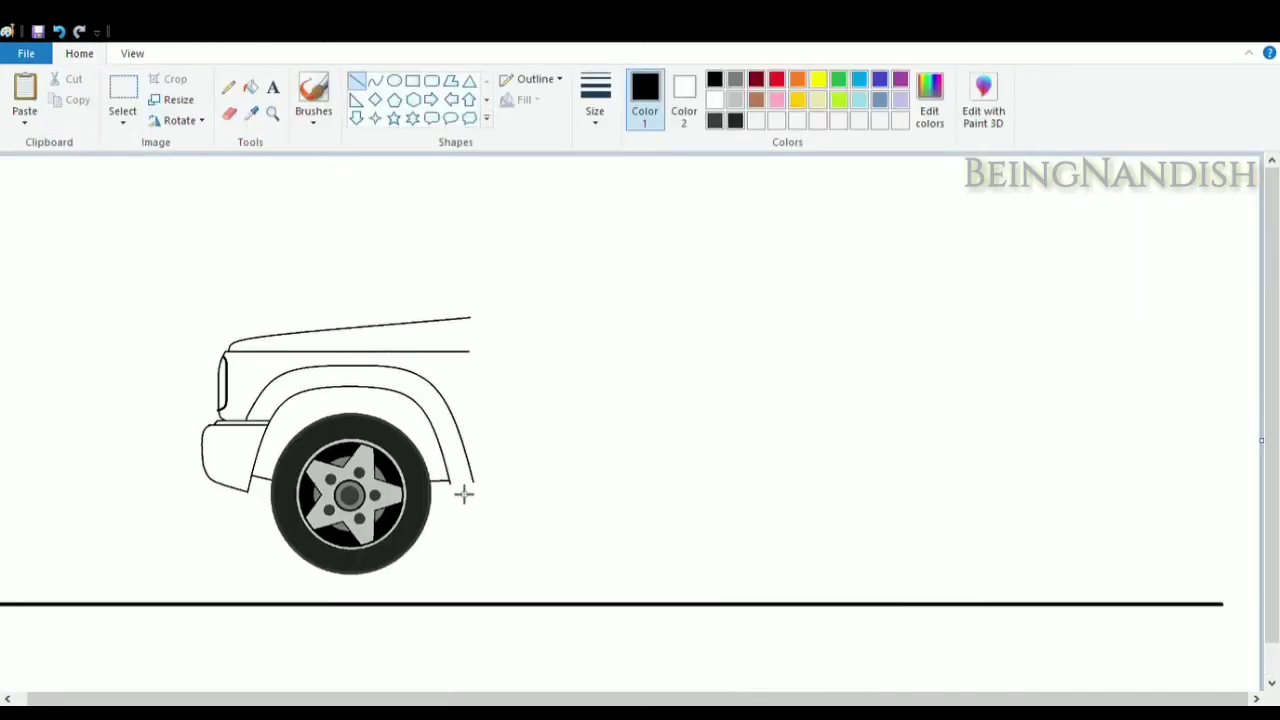
pyautogui.moveTo(455, 497); pyautogui.dragTo(716, 498)
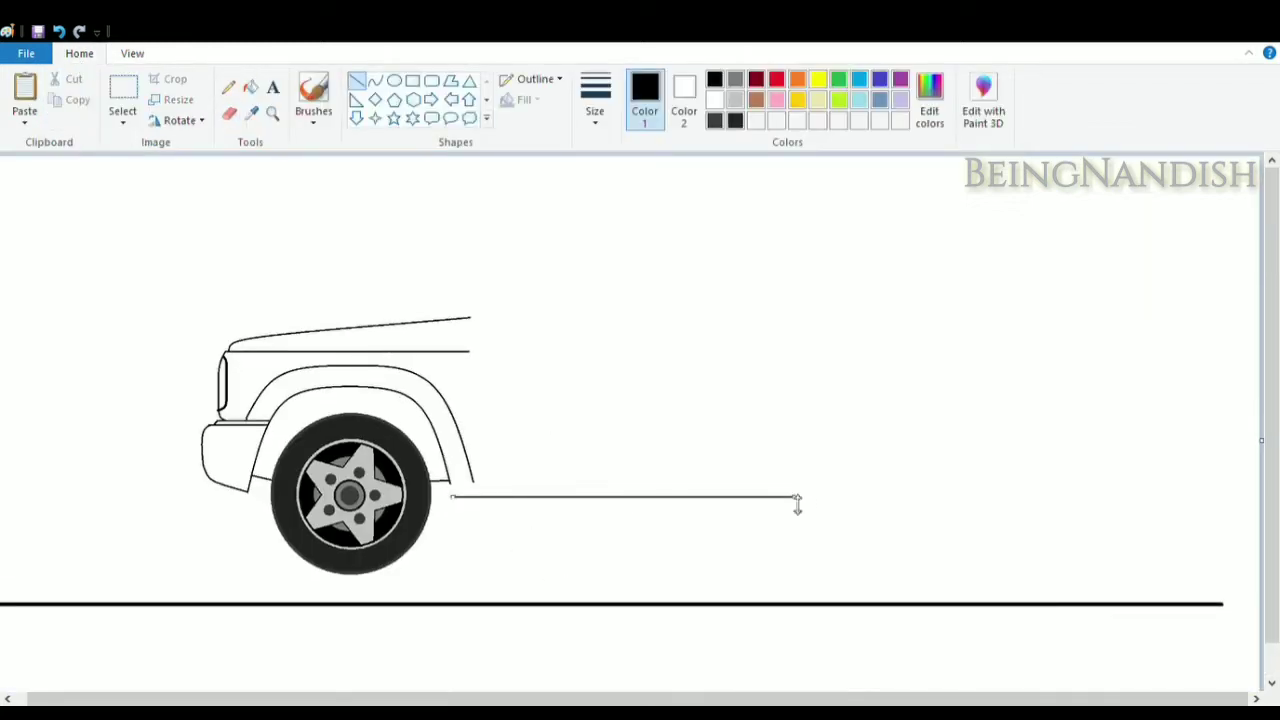
pyautogui.click(111, 106)
pyautogui.moveTo(241, 354); pyautogui.dragTo(472, 578)
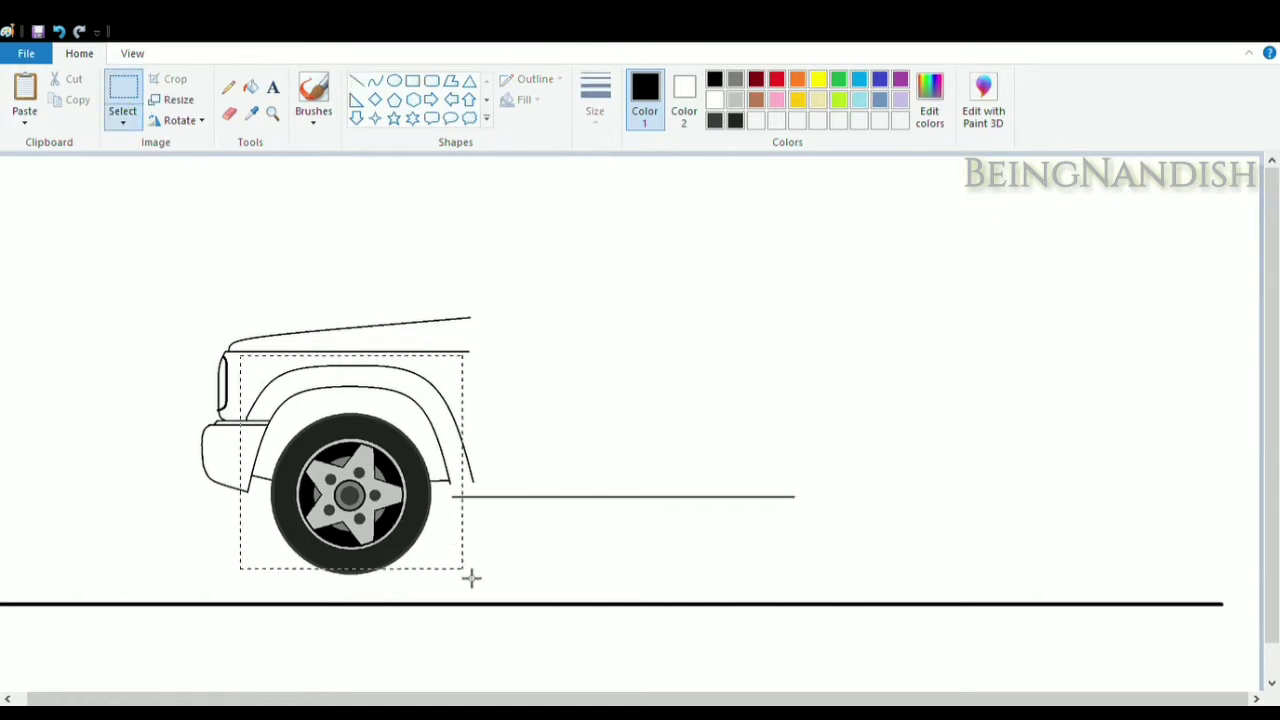
# Connect the inner wheel arch's rear end to the start of the sill line with a short straight line
pyautogui.click(132, 53)
pyautogui.click(25, 100)
pyautogui.click(25, 100)
pyautogui.click(79, 53)
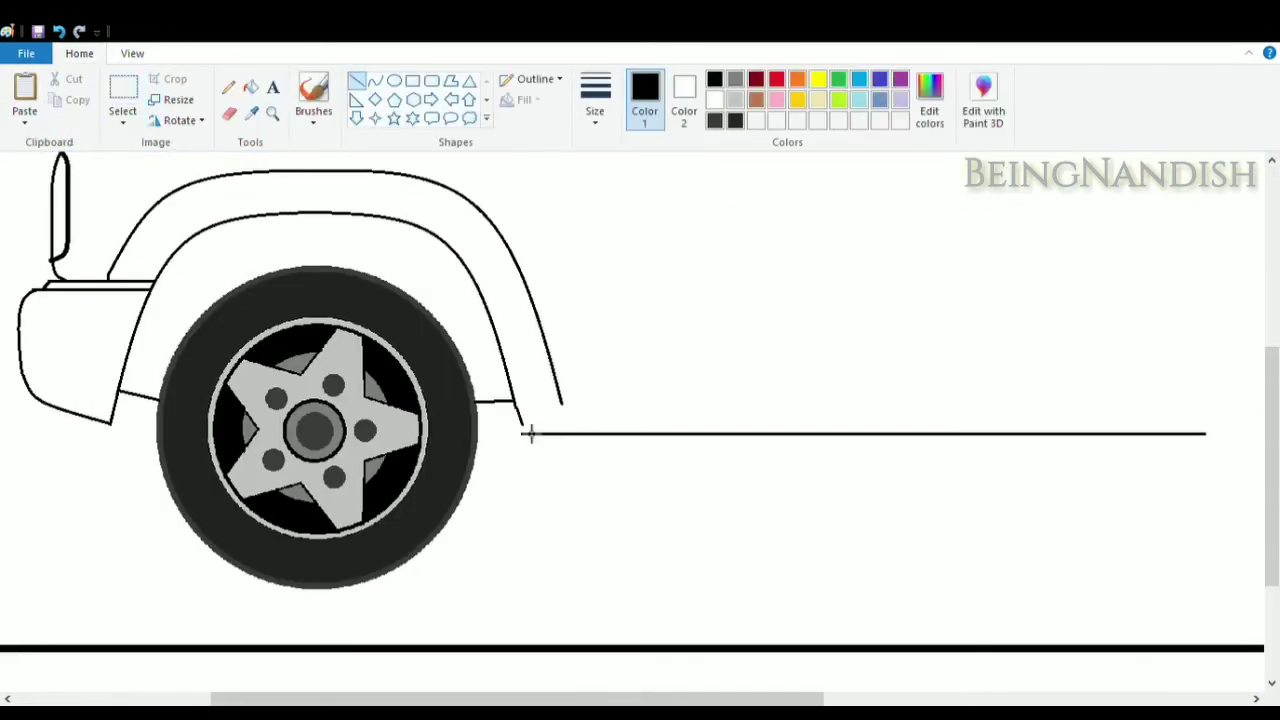
pyautogui.scroll(4, 543, 663)
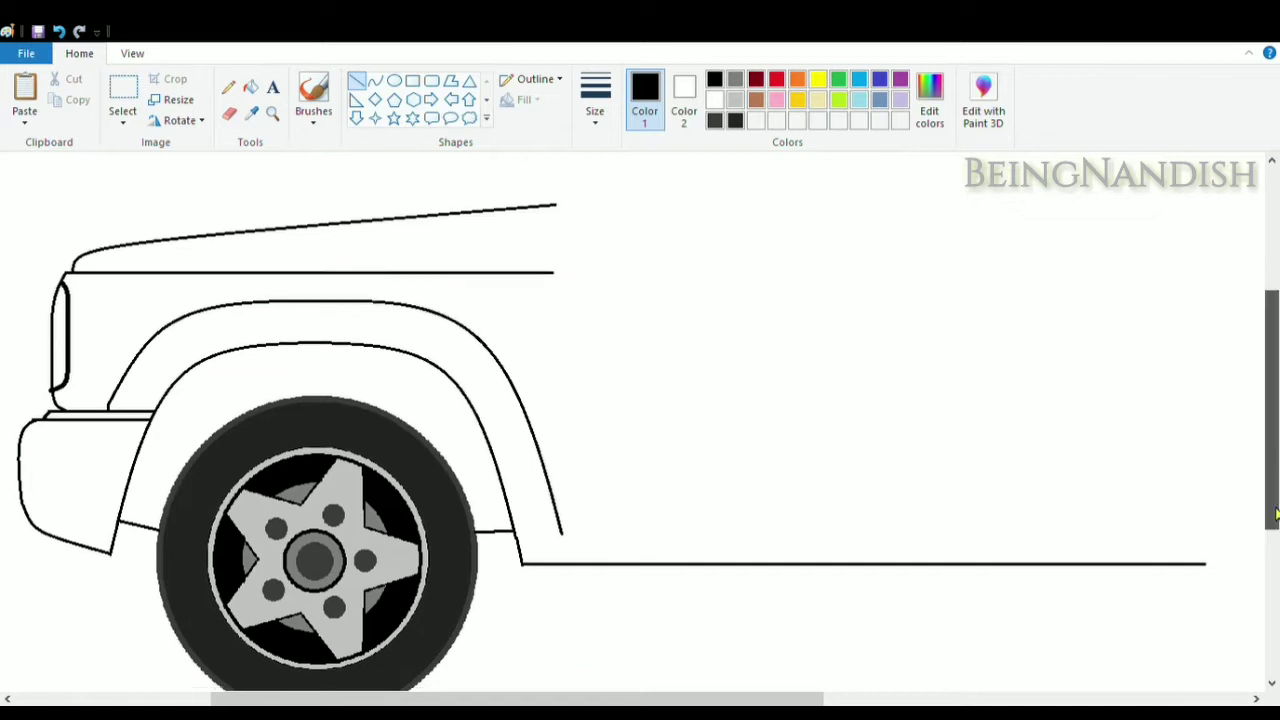
pyautogui.scroll(-1, 543, 600)
# Copy the front wheel with its arches, and move the whole car forward and down until the wheel rests on the ground line
pyautogui.click(132, 53)
pyautogui.click(63, 100)
pyautogui.click(79, 53)
pyautogui.click(122, 100)
pyautogui.moveTo(245, 358); pyautogui.dragTo(486, 580)
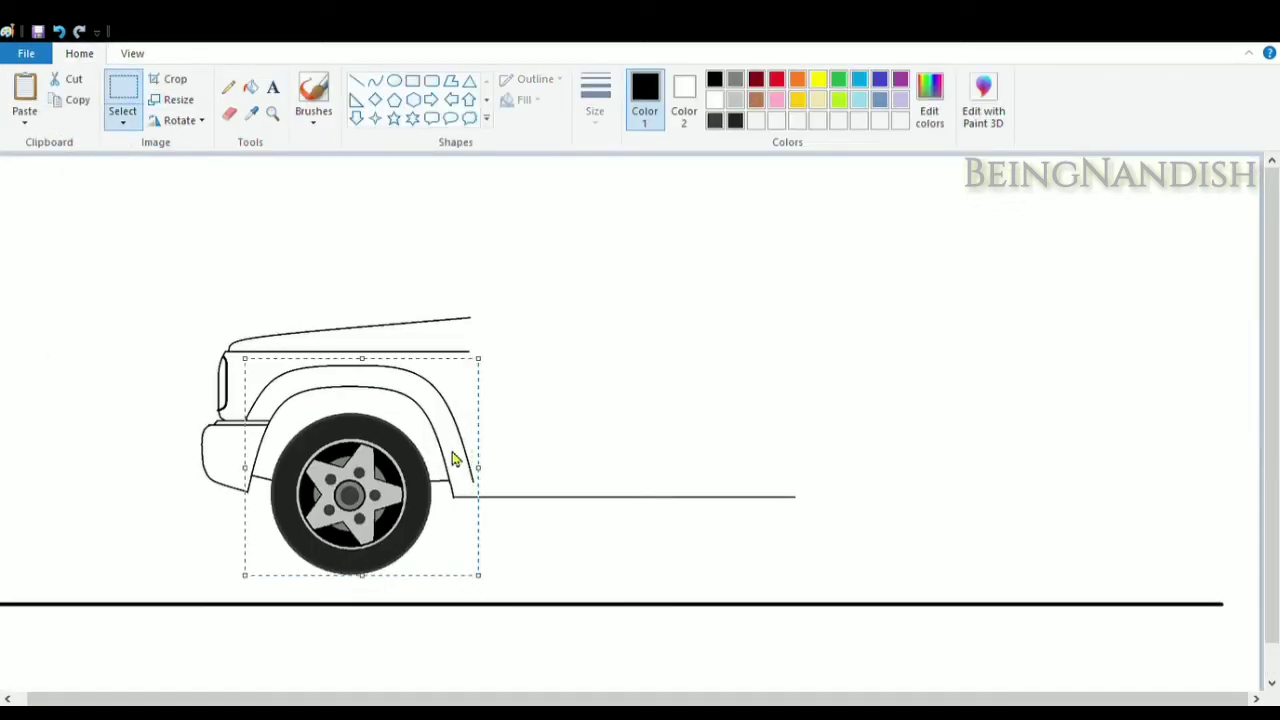
pyautogui.moveTo(185, 240); pyautogui.dragTo(809, 586)
pyautogui.moveTo(686, 424); pyautogui.dragTo(620, 448)
# Paste the copied wheel and arches and place them horizontally mirrored at the rear end of the sill line
pyautogui.hotkey('ctrl', 'v')
pyautogui.moveTo(114, 270); pyautogui.dragTo(805, 490)
pyautogui.click(625, 437)
pyautogui.scroll(-1, 625, 437)
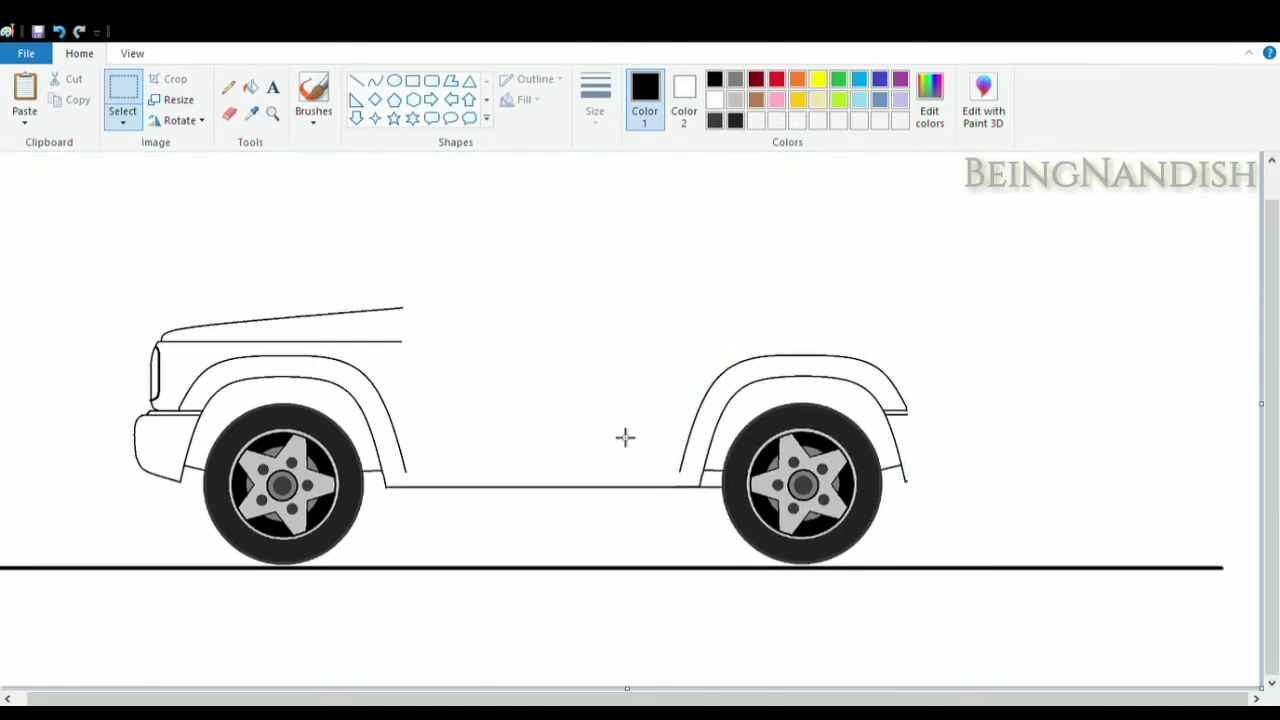
# Draw a second, upper sill line between the lower ends of the front and rear outer wheel arches
pyautogui.click(356, 80)
pyautogui.moveTo(404, 470); pyautogui.dragTo(663, 471)
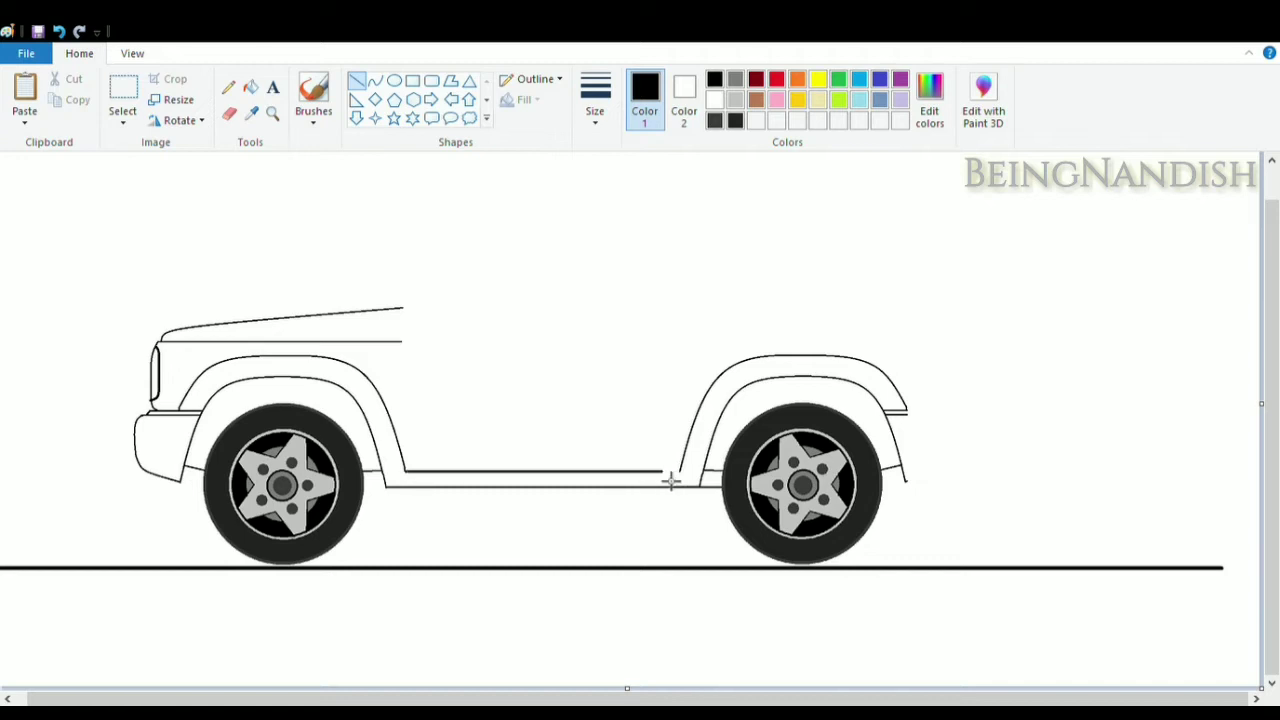
pyautogui.scroll(1, 579, 385)
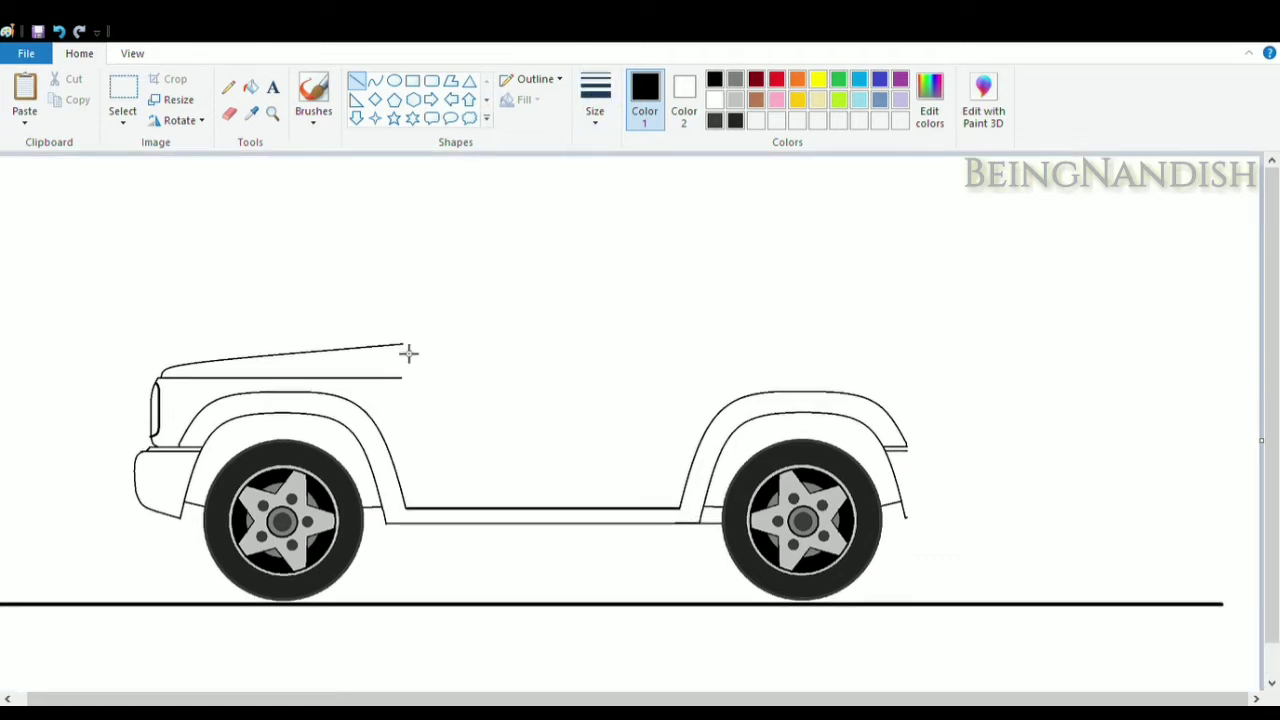
pyautogui.moveTo(408, 353); pyautogui.dragTo(538, 240)
pyautogui.hotkey('ctrl', 'z')
pyautogui.click(376, 82)
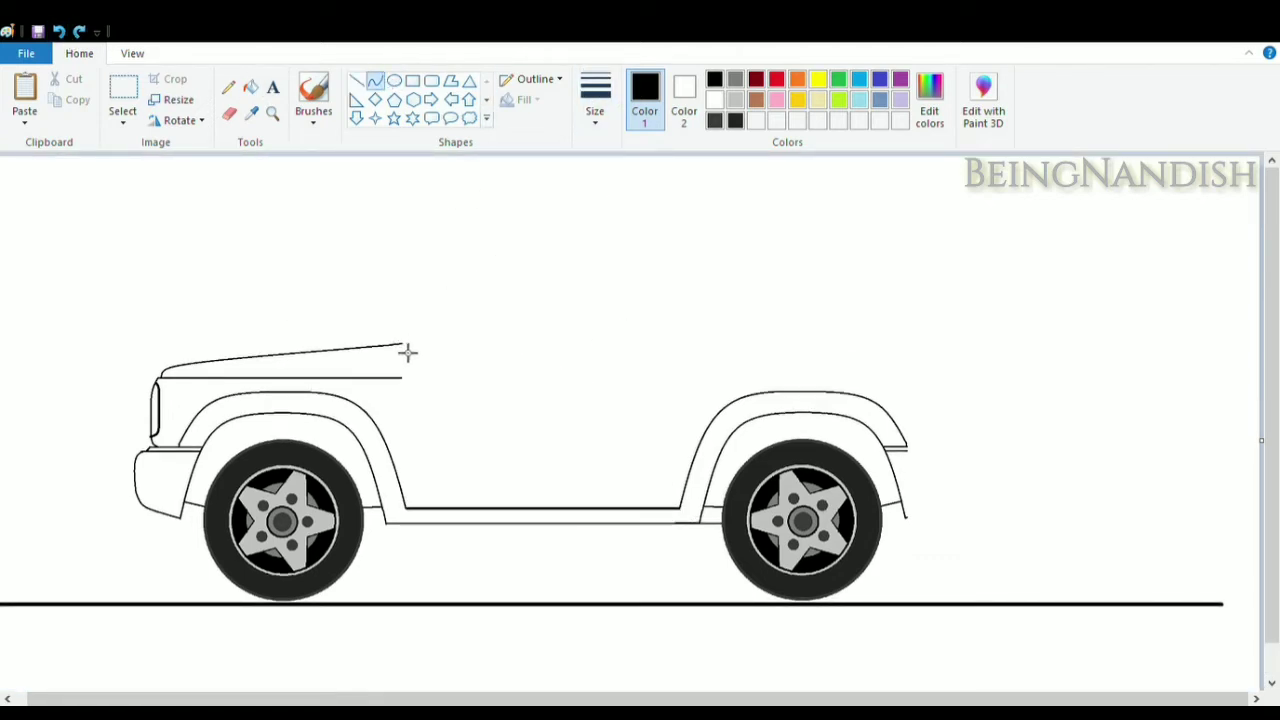
pyautogui.moveTo(402, 345)
pyautogui.mouseDown()
pyautogui.moveTo(538, 226)
pyautogui.moveTo(469, 235)
pyautogui.moveTo(471, 221)
pyautogui.mouseUp()
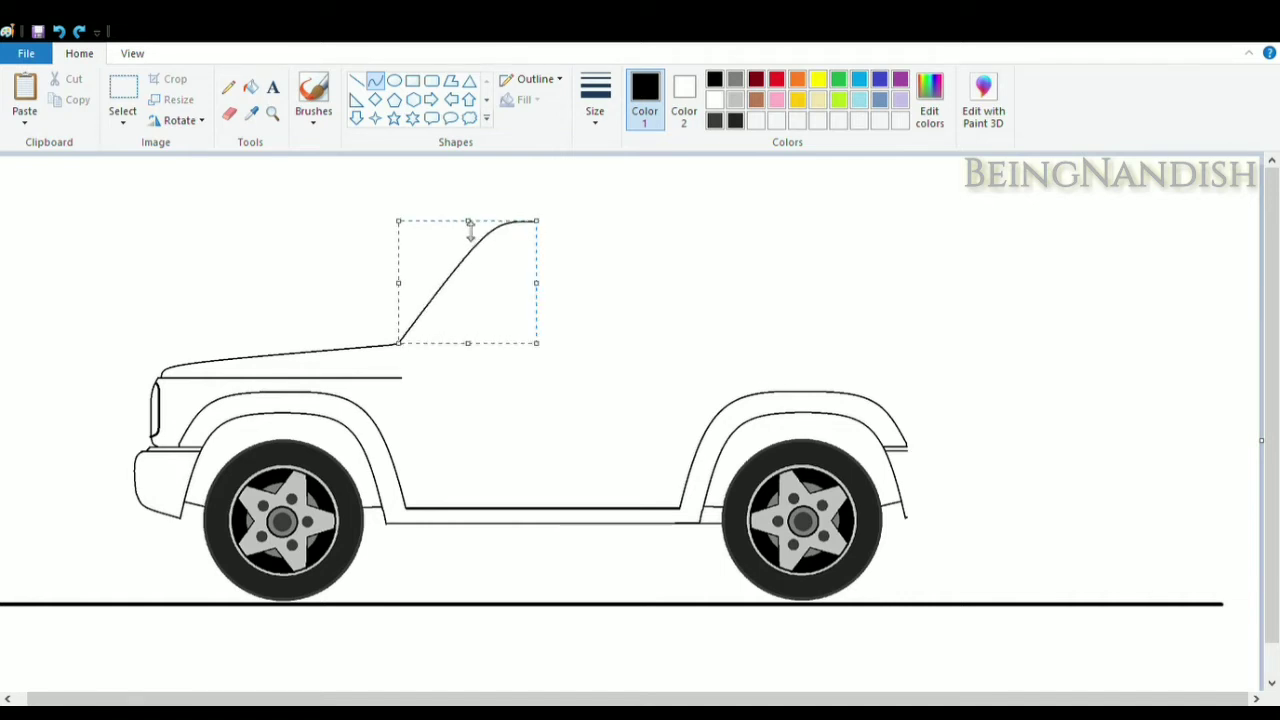
pyautogui.click(606, 222)
pyautogui.click(357, 81)
pyautogui.click(132, 54)
pyautogui.click(24, 97)
pyautogui.moveTo(490, 699); pyautogui.dragTo(720, 702)
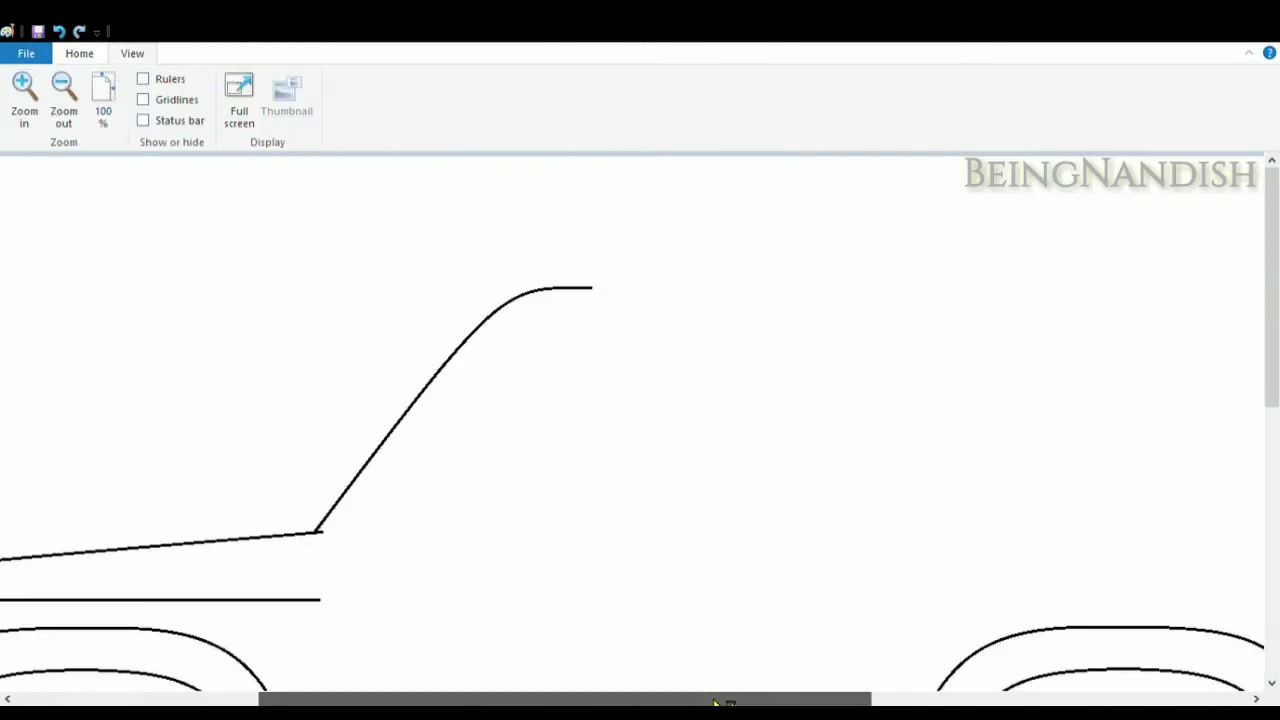
pyautogui.click(60, 33)
# Draw a slanted windscreen line from the bonnet's rear end and curve it into a horizontal roof line reaching back over the rear wheel
pyautogui.click(80, 54)
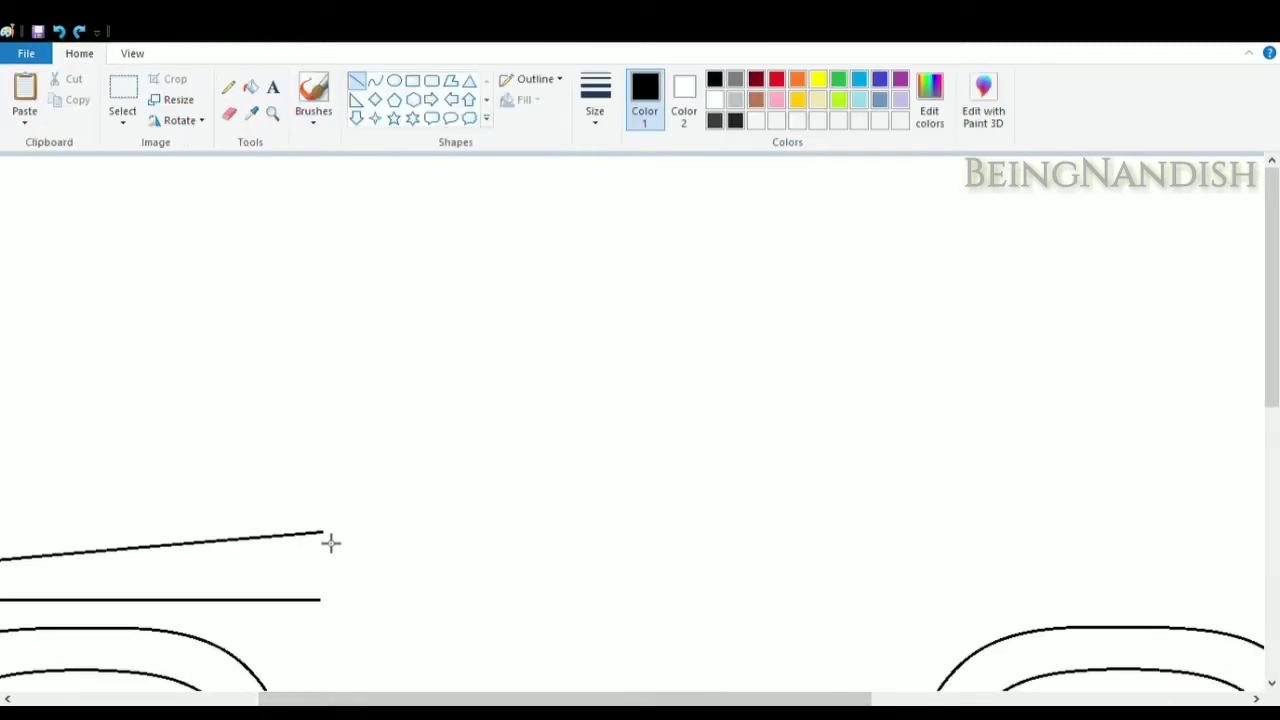
pyautogui.moveTo(322, 533)
pyautogui.mouseDown()
pyautogui.moveTo(468, 301)
pyautogui.moveTo(672, 266)
pyautogui.mouseUp()
pyautogui.click(376, 83)
pyautogui.moveTo(545, 272)
pyautogui.mouseDown()
pyautogui.moveTo(531, 286)
pyautogui.moveTo(517, 274)
pyautogui.moveTo(577, 285)
pyautogui.mouseUp()
pyautogui.click(597, 397)
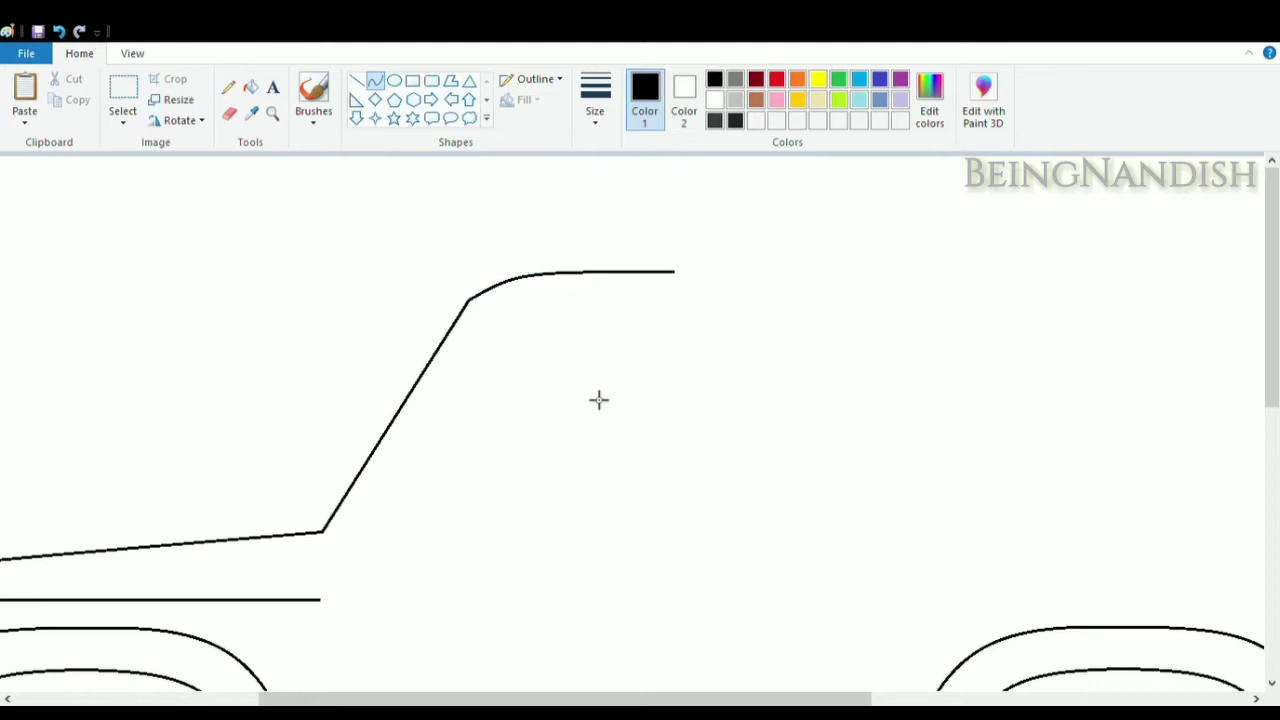
pyautogui.click(356, 80)
pyautogui.moveTo(664, 271); pyautogui.dragTo(1058, 298)
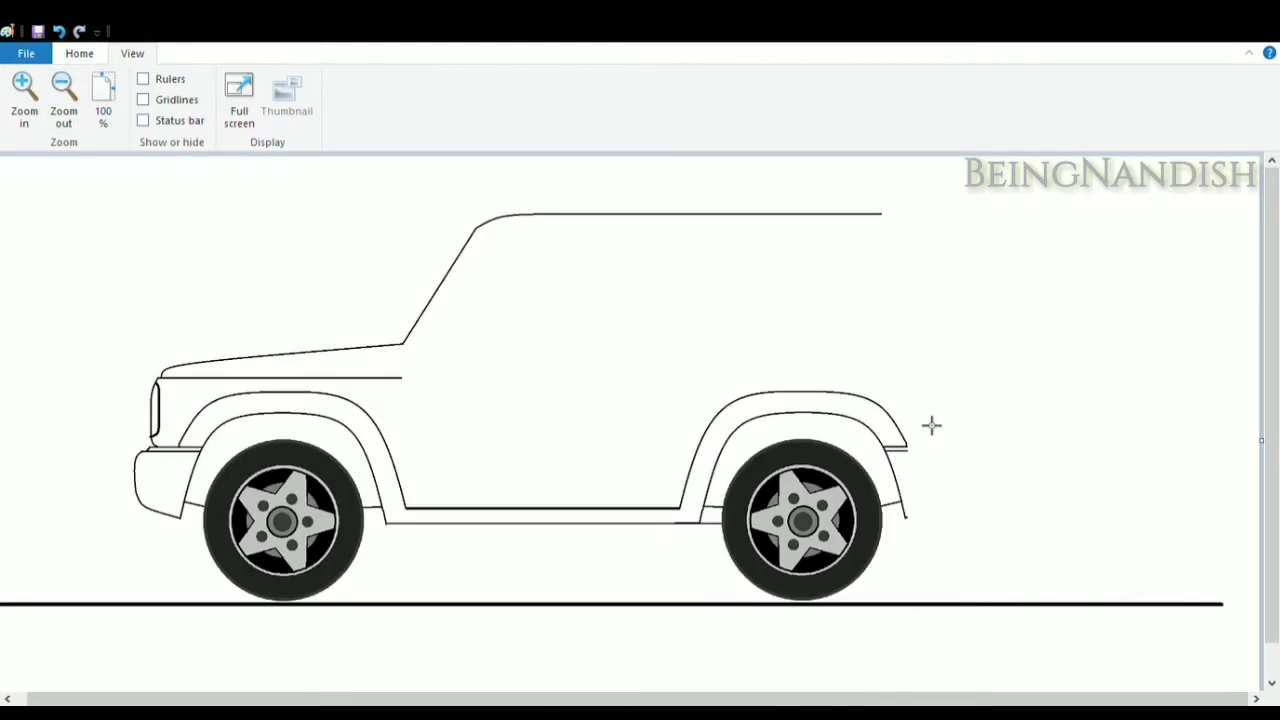
# Draw a second horizontal line just below the roof, from the windscreen's upper end back past the end of the roof line
pyautogui.scroll(-1, 551, 251)
pyautogui.scroll(1, 587, 362)
pyautogui.moveTo(477, 229); pyautogui.dragTo(906, 265)
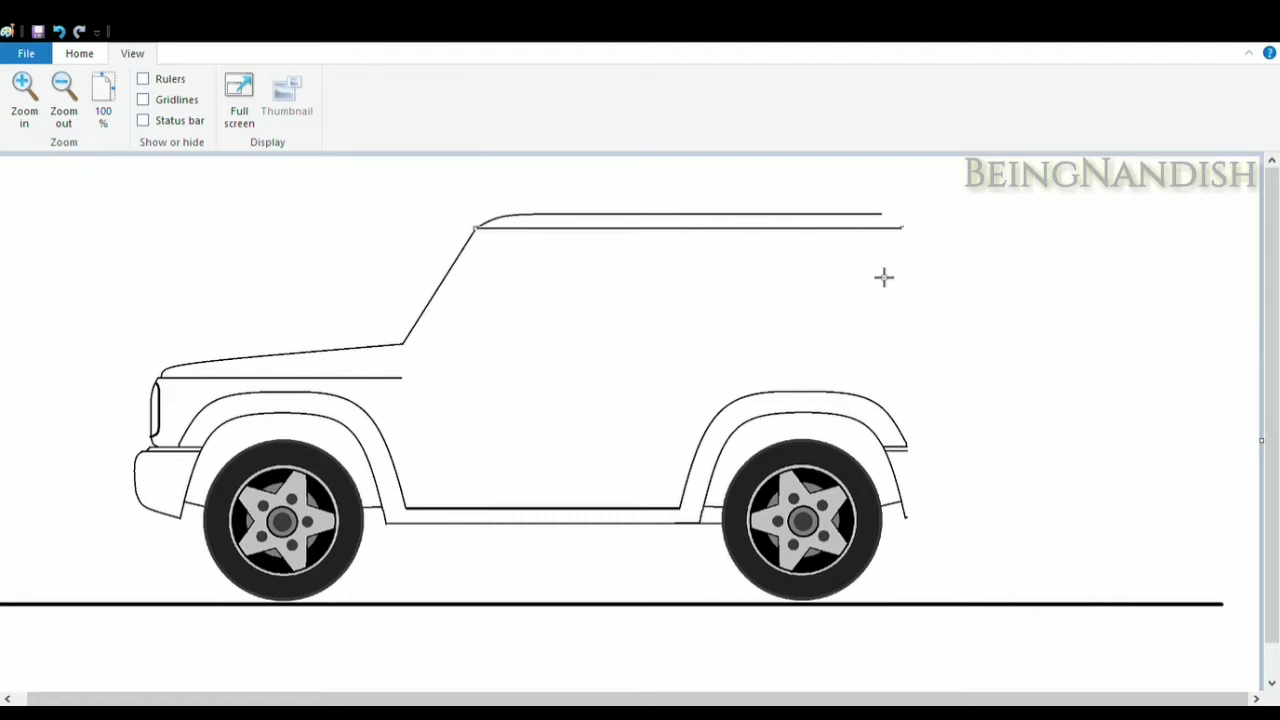
# Draw an inner windscreen line behind the outer one, curving into the bonnet's rear end, and remove the stray dot
pyautogui.click(26, 100)
pyautogui.click(100, 53)
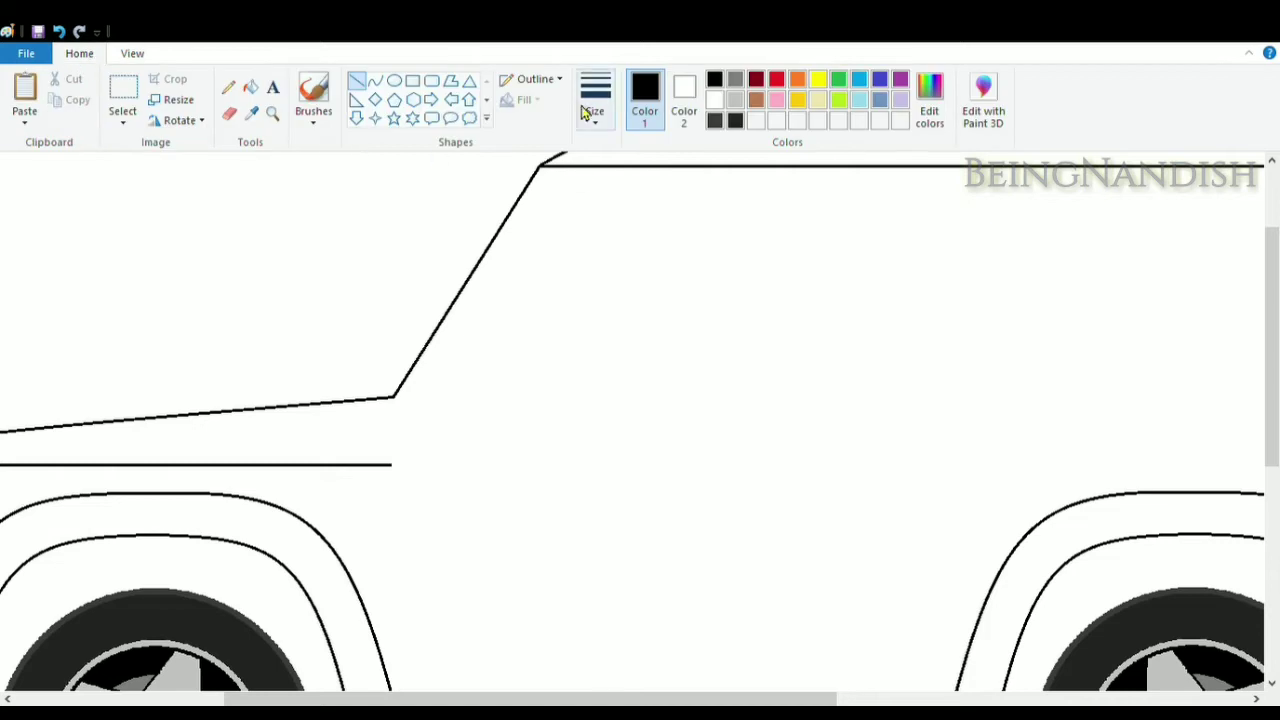
pyautogui.click(375, 80)
pyautogui.moveTo(396, 398); pyautogui.dragTo(559, 177)
pyautogui.moveTo(430, 398); pyautogui.dragTo(421, 410)
pyautogui.click(421, 410)
pyautogui.click(618, 371)
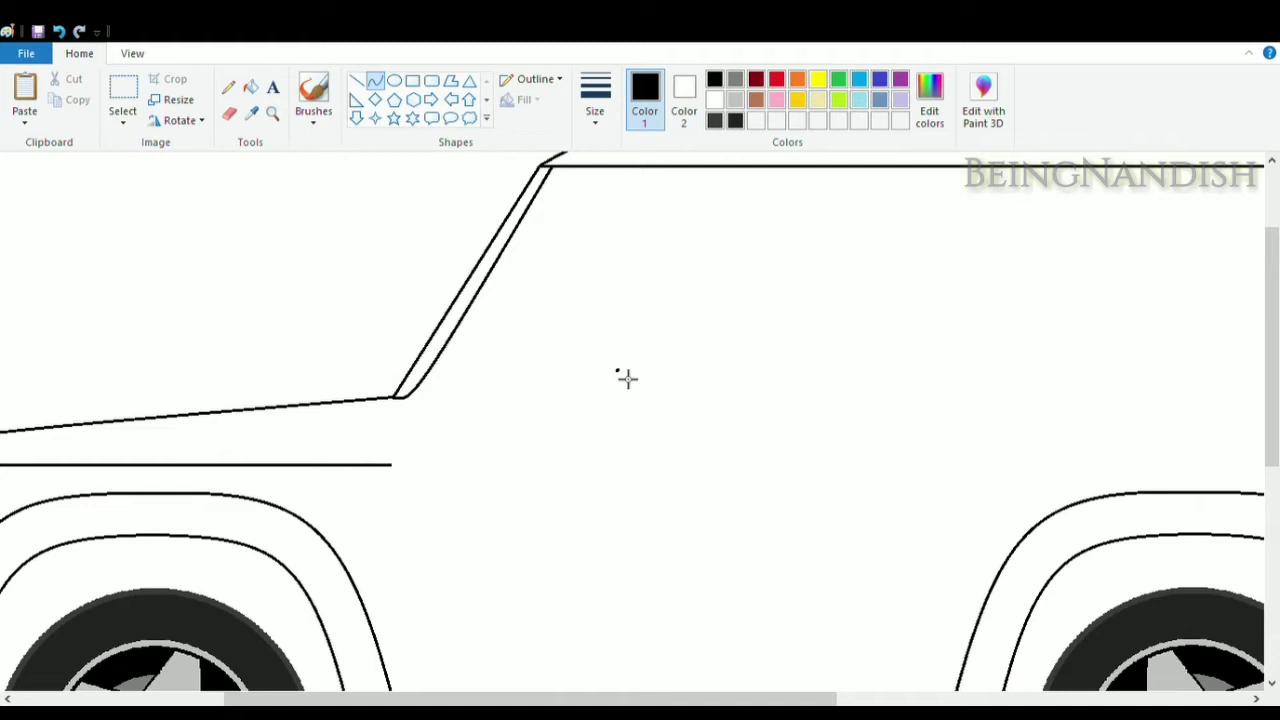
pyautogui.click(58, 31)
pyautogui.moveTo(441, 403)
pyautogui.mouseDown()
pyautogui.moveTo(632, 182)
pyautogui.moveTo(567, 188)
pyautogui.mouseUp()
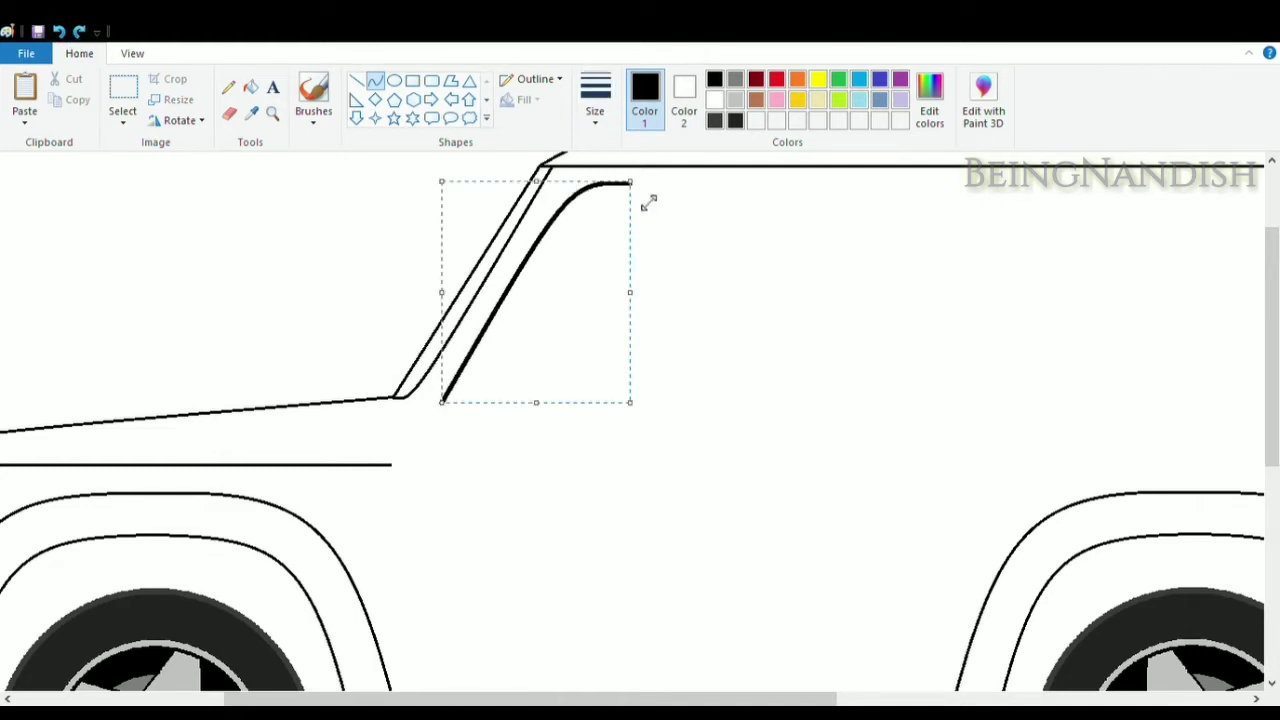
pyautogui.moveTo(629, 292)
pyautogui.mouseDown()
pyautogui.moveTo(617, 294)
pyautogui.moveTo(628, 297)
pyautogui.mouseUp()
pyautogui.press('Delete')
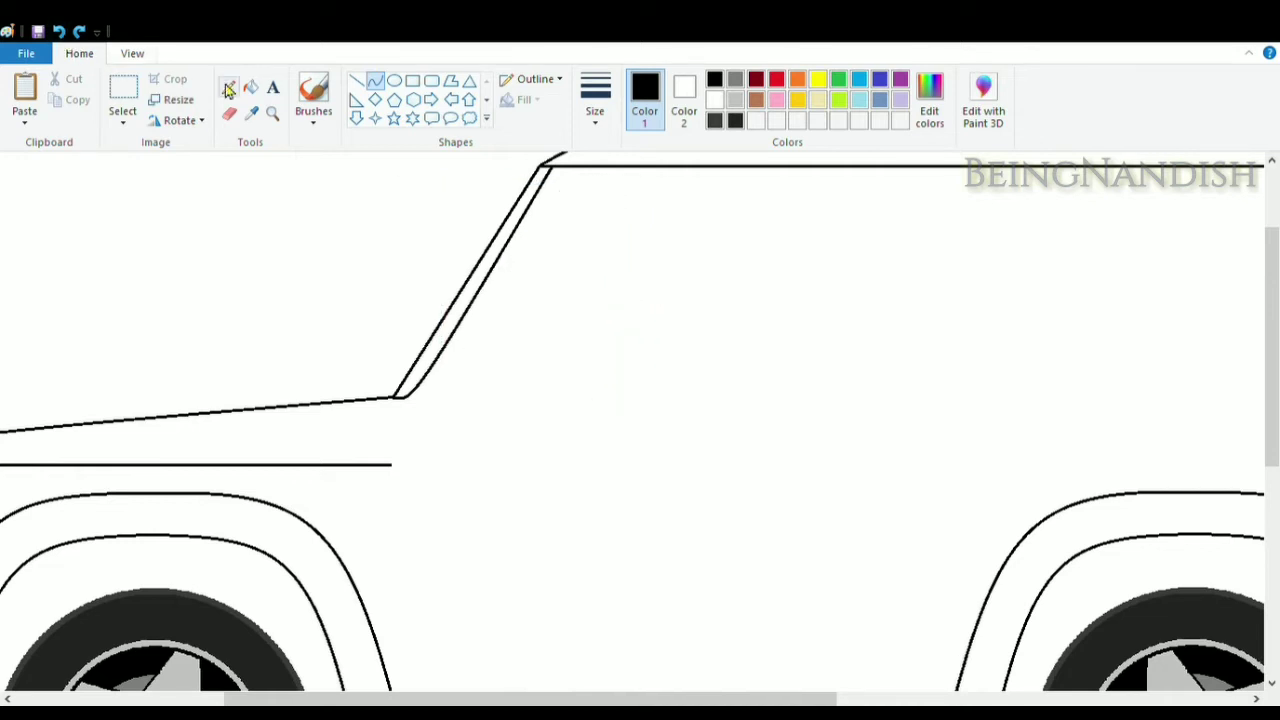
# Draw the side window's thick slanted front edge, round its upper corner and extend its upper edge rearward below the roof
pyautogui.click(357, 81)
pyautogui.moveTo(450, 385)
pyautogui.mouseDown()
pyautogui.moveTo(480, 360)
pyautogui.moveTo(558, 202)
pyautogui.moveTo(636, 180)
pyautogui.mouseUp()
pyautogui.click(375, 80)
pyautogui.moveTo(580, 192); pyautogui.dragTo(586, 188)
pyautogui.click(583, 188)
pyautogui.click(675, 203)
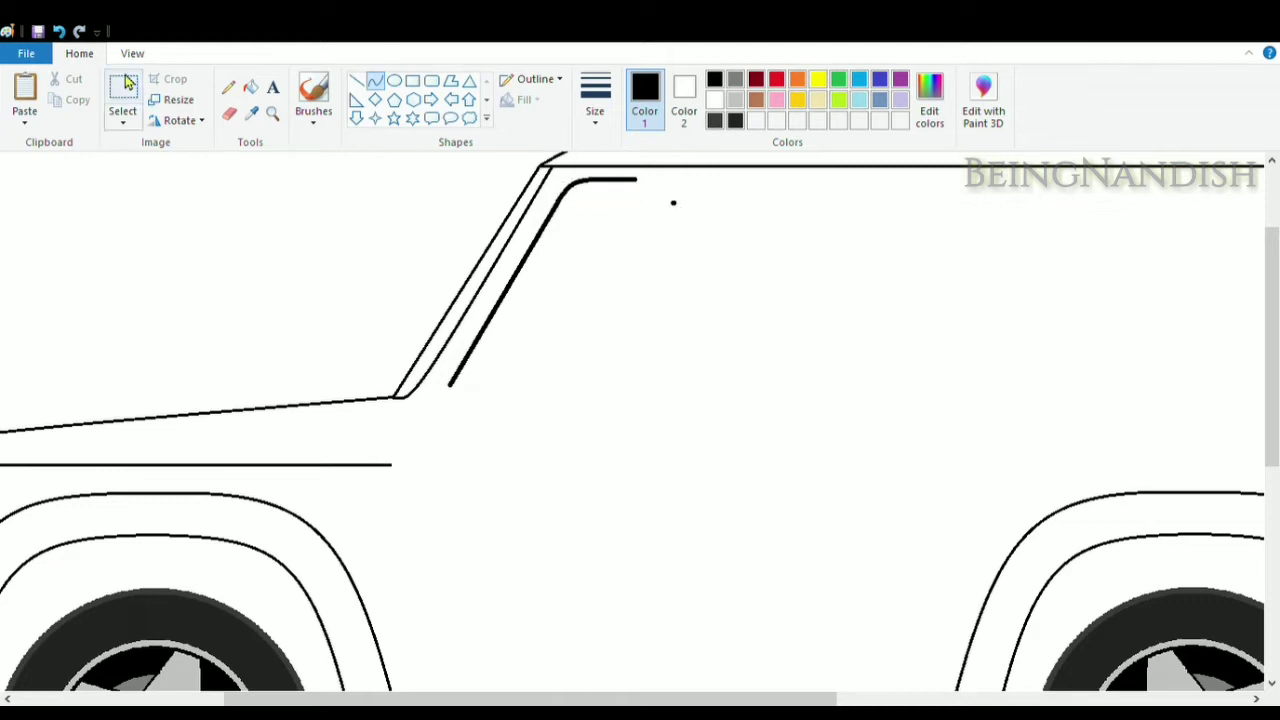
pyautogui.click(59, 32)
pyautogui.click(357, 81)
pyautogui.moveTo(642, 188); pyautogui.dragTo(869, 207)
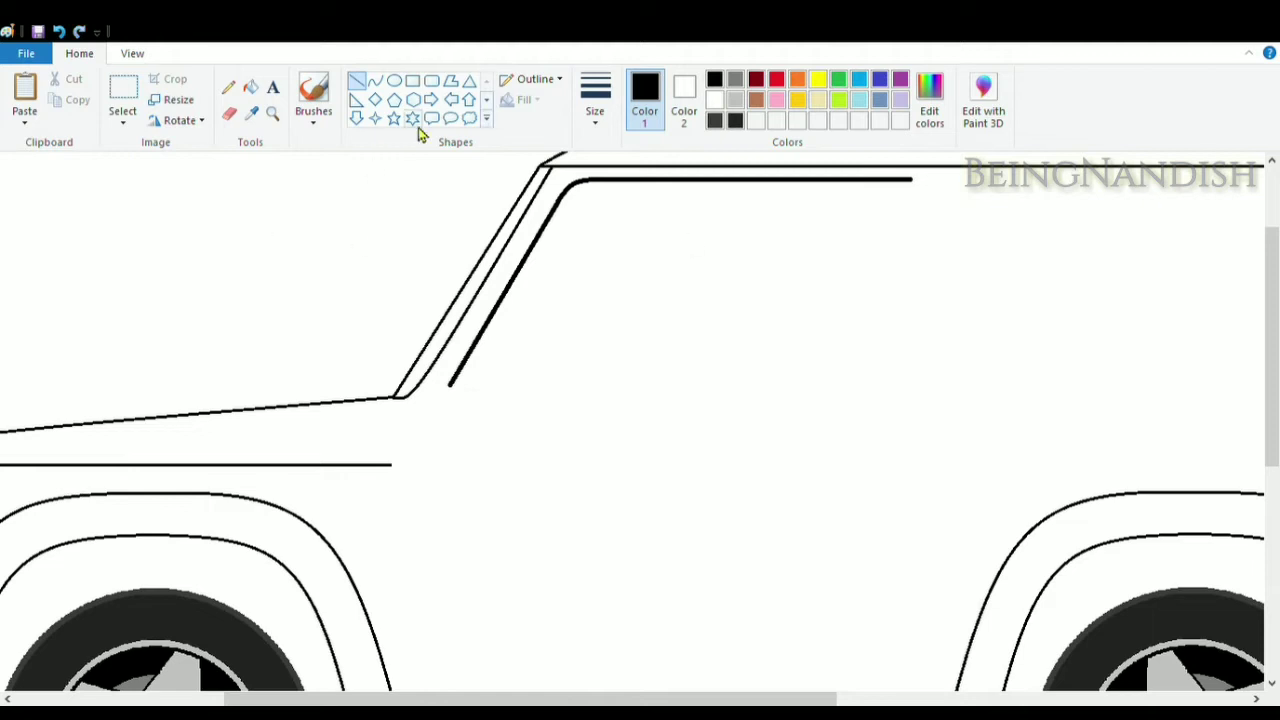
# Draw a rounded rectangle as the side window's rear part, aligned with its upper edge and ending level with its slanted front edge
pyautogui.click(431, 80)
pyautogui.moveTo(674, 189); pyautogui.dragTo(928, 373)
pyautogui.moveTo(929, 390); pyautogui.dragTo(929, 394)
pyautogui.moveTo(663, 289); pyautogui.dragTo(618, 292)
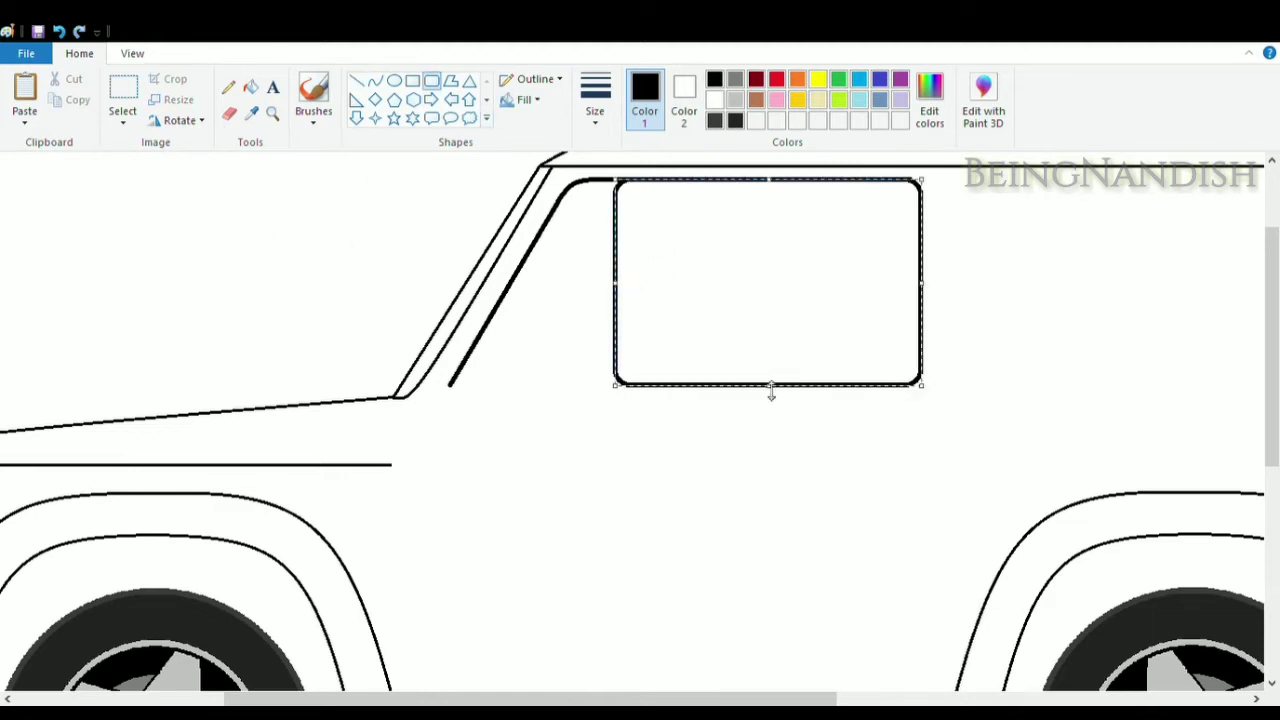
pyautogui.moveTo(769, 391)
pyautogui.mouseDown()
pyautogui.moveTo(733, 373)
pyautogui.moveTo(770, 389)
pyautogui.mouseUp()
pyautogui.moveTo(615, 292); pyautogui.dragTo(588, 292)
pyautogui.click(446, 249)
# Remove the front side of the rounded rectangle together with a short front piece of its lower edge
pyautogui.click(123, 95)
pyautogui.moveTo(584, 182); pyautogui.dragTo(605, 405)
pyautogui.press('Delete')
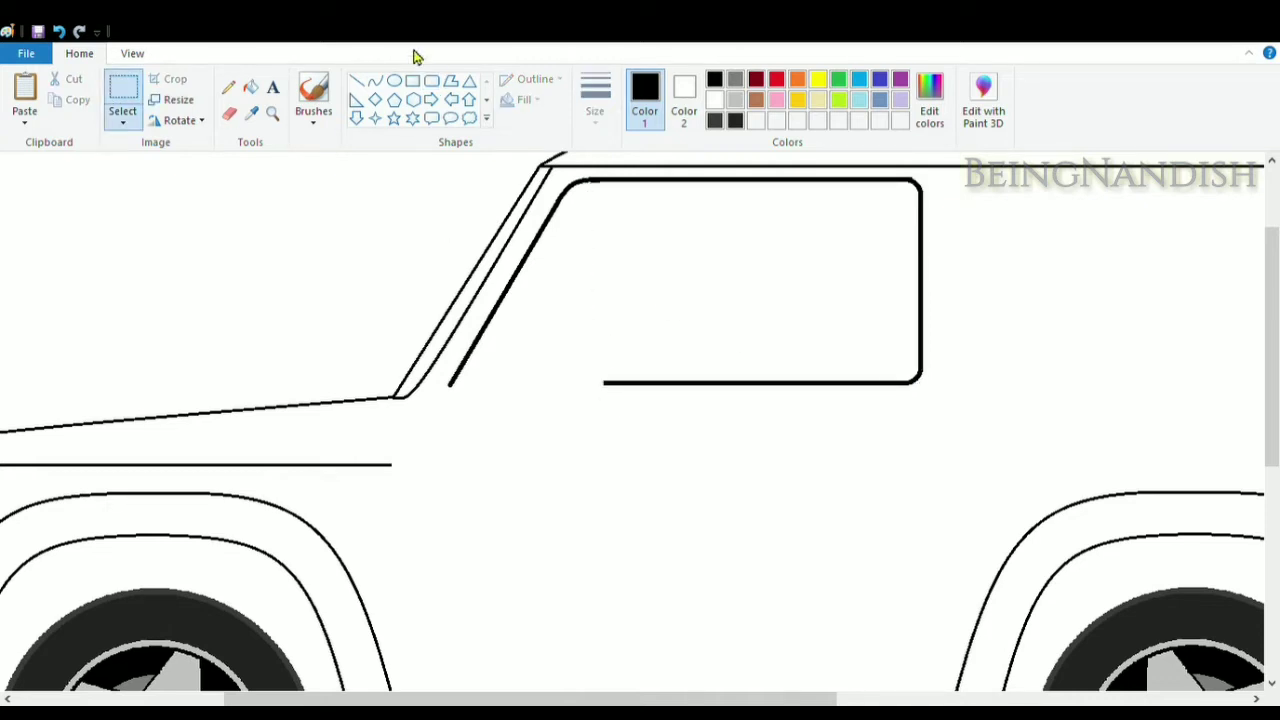
pyautogui.click(229, 113)
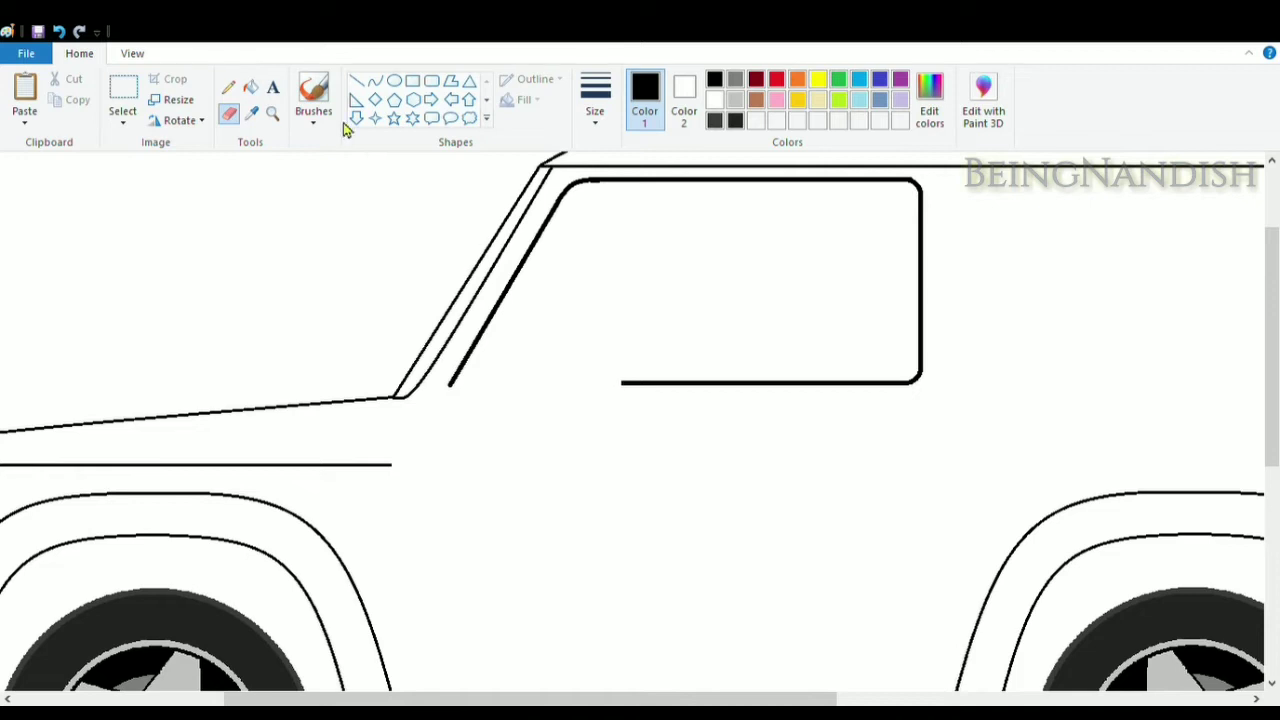
# Continue the window's lower edge forward with a gentle S-shaped curve that dips to a slightly lower level
pyautogui.click(375, 80)
pyautogui.moveTo(622, 382)
pyautogui.mouseDown()
pyautogui.moveTo(631, 389)
pyautogui.moveTo(603, 397)
pyautogui.moveTo(480, 397)
pyautogui.mouseUp()
pyautogui.moveTo(600, 396)
pyautogui.mouseDown()
pyautogui.moveTo(609, 406)
pyautogui.moveTo(591, 405)
pyautogui.mouseUp()
pyautogui.click(132, 53)
pyautogui.click(24, 95)
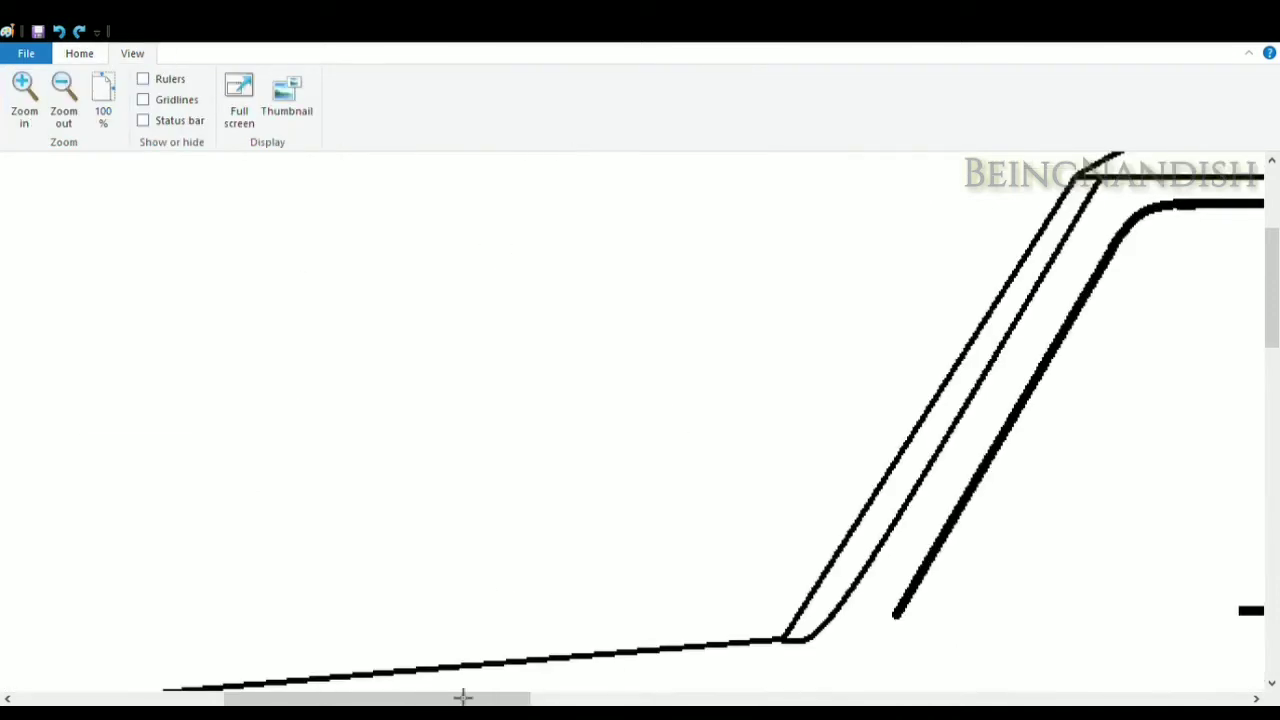
pyautogui.moveTo(725, 479); pyautogui.dragTo(578, 507)
pyautogui.moveTo(630, 508); pyautogui.dragTo(666, 517)
pyautogui.click(666, 517)
pyautogui.moveTo(743, 500); pyautogui.dragTo(777, 506)
pyautogui.click(734, 380)
pyautogui.click(79, 53)
pyautogui.click(228, 113)
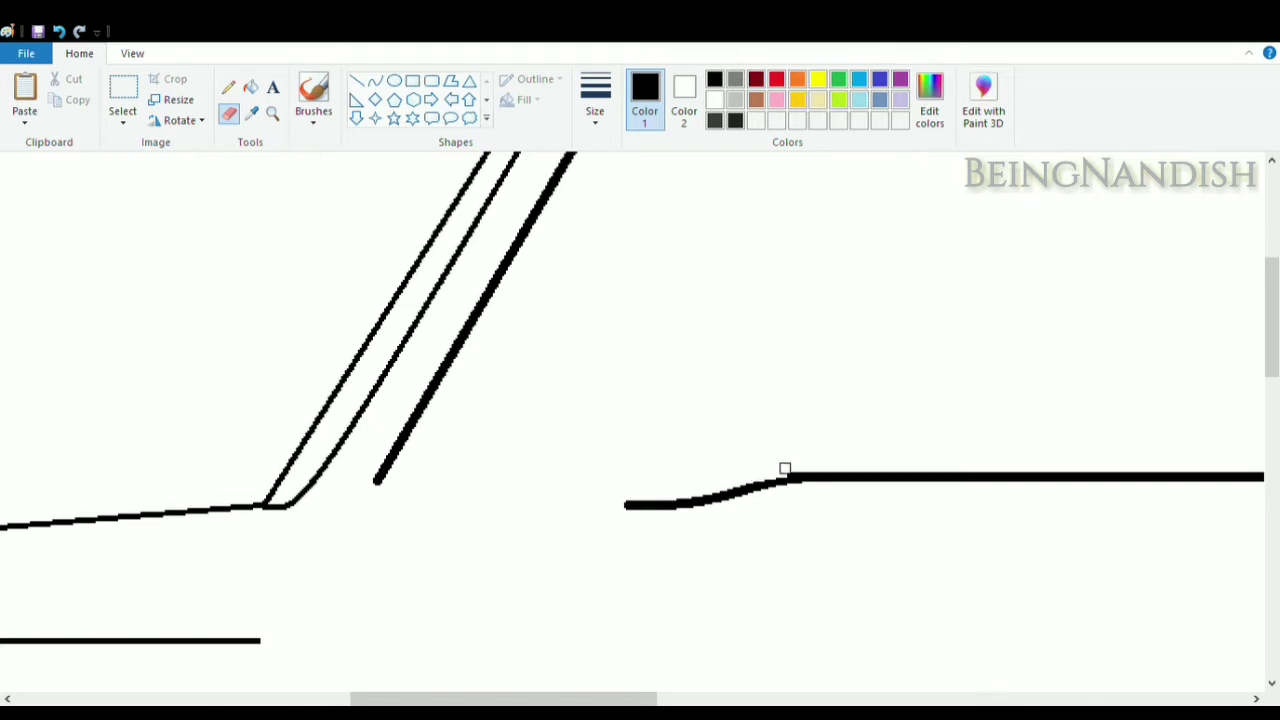
# Extend the window's lower edge forward with a straight line and close the outline with a rounded front corner
pyautogui.click(356, 80)
pyautogui.moveTo(631, 505); pyautogui.dragTo(381, 505)
pyautogui.click(374, 80)
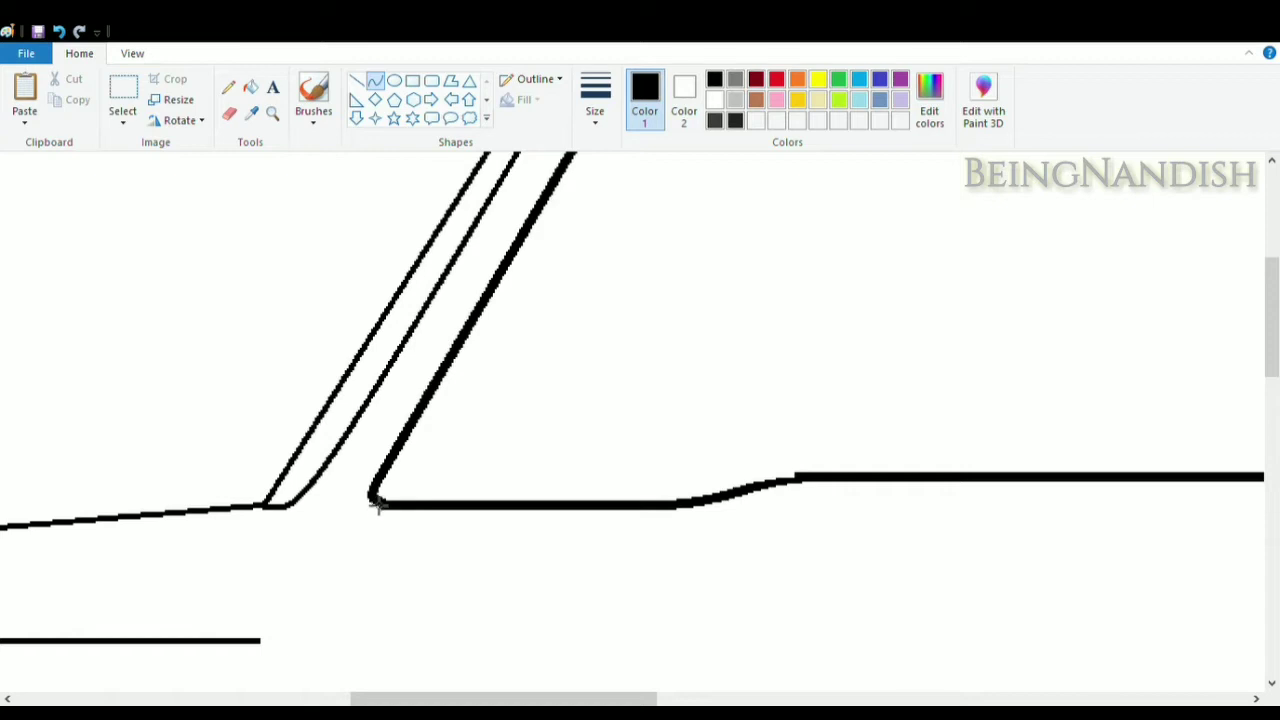
pyautogui.scroll(3, 780, 451)
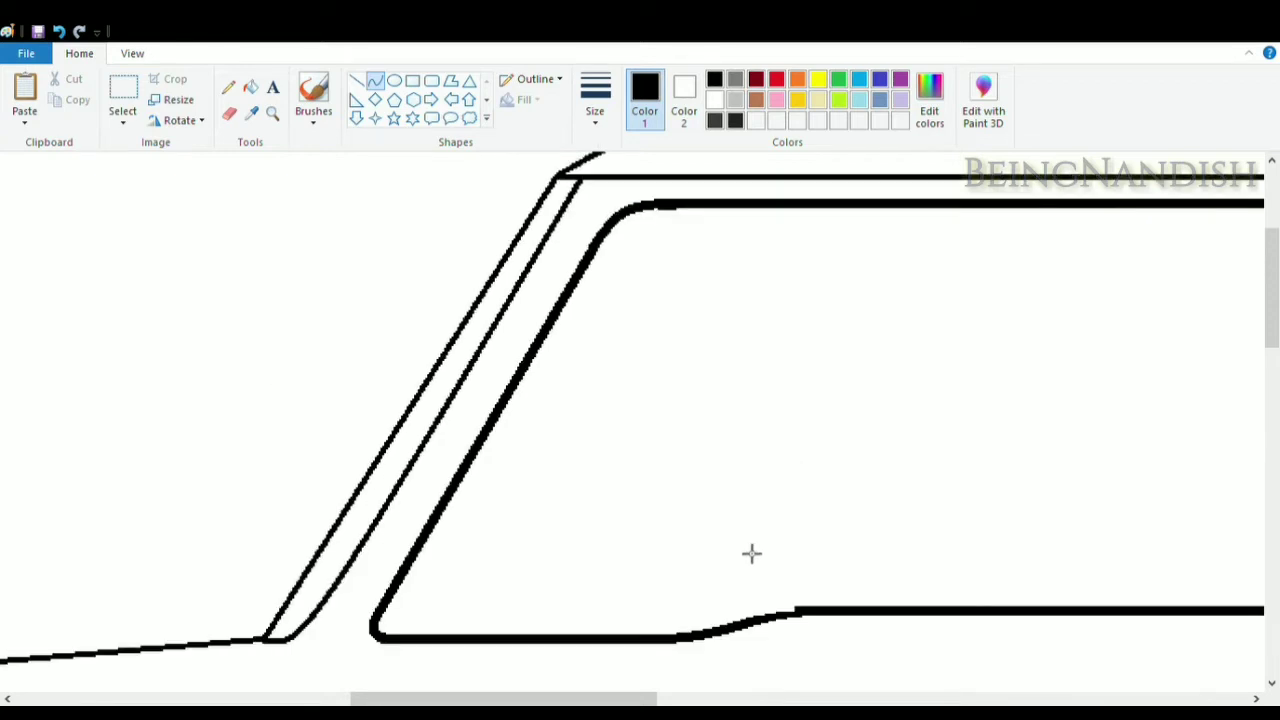
# Patch the joint between the S-curve and the straight rear section of the window's lower edge with a tiny line
pyautogui.click(128, 54)
pyautogui.click(63, 90)
pyautogui.scroll(3, 308, 374)
pyautogui.scroll(-3, 300, 449)
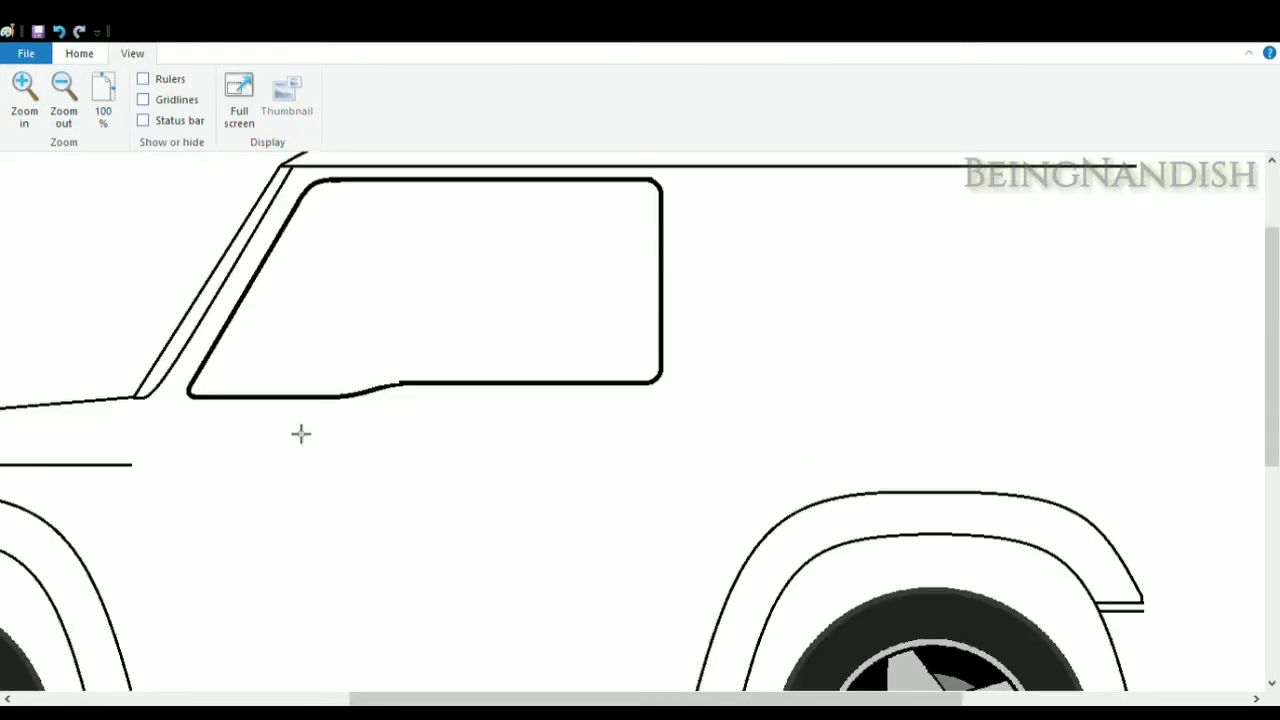
pyautogui.click(63, 95)
pyautogui.scroll(1, 351, 660)
pyautogui.scroll(1, 171, 211)
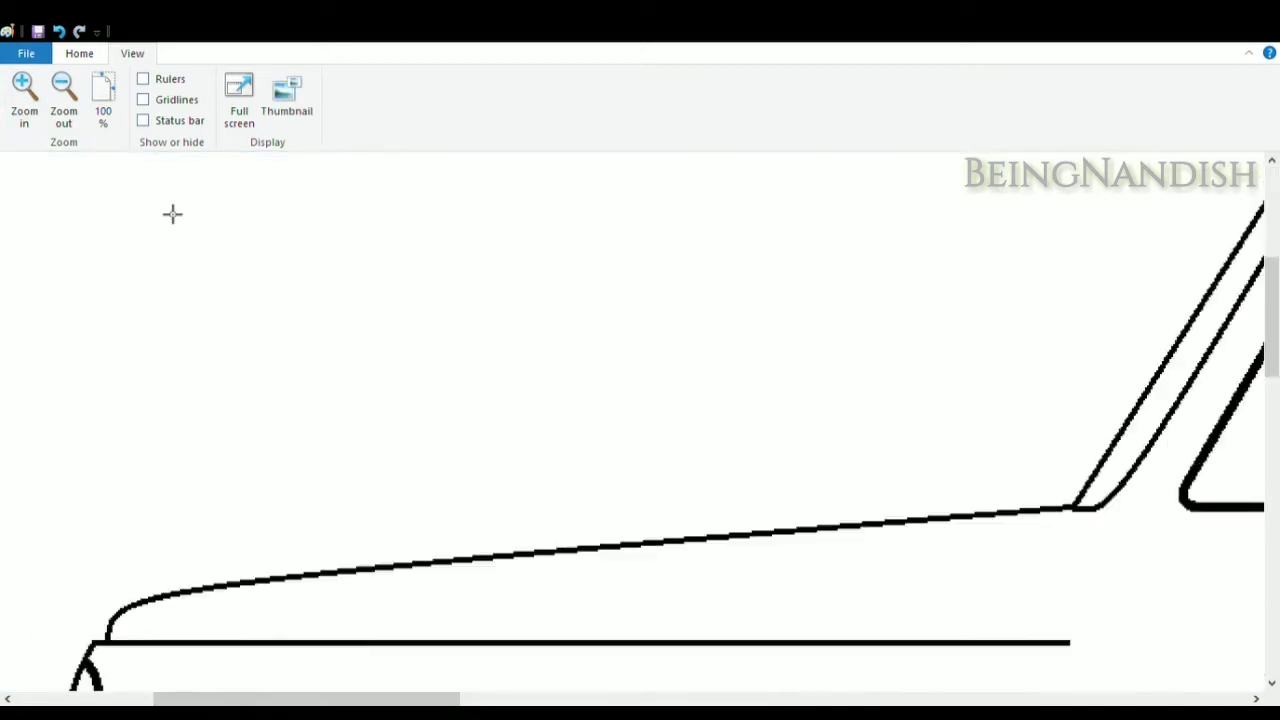
pyautogui.hscroll(5, 640, 420)
pyautogui.click(79, 53)
pyautogui.moveTo(748, 478)
pyautogui.mouseDown()
pyautogui.moveTo(703, 380)
pyautogui.moveTo(750, 483)
pyautogui.mouseUp()
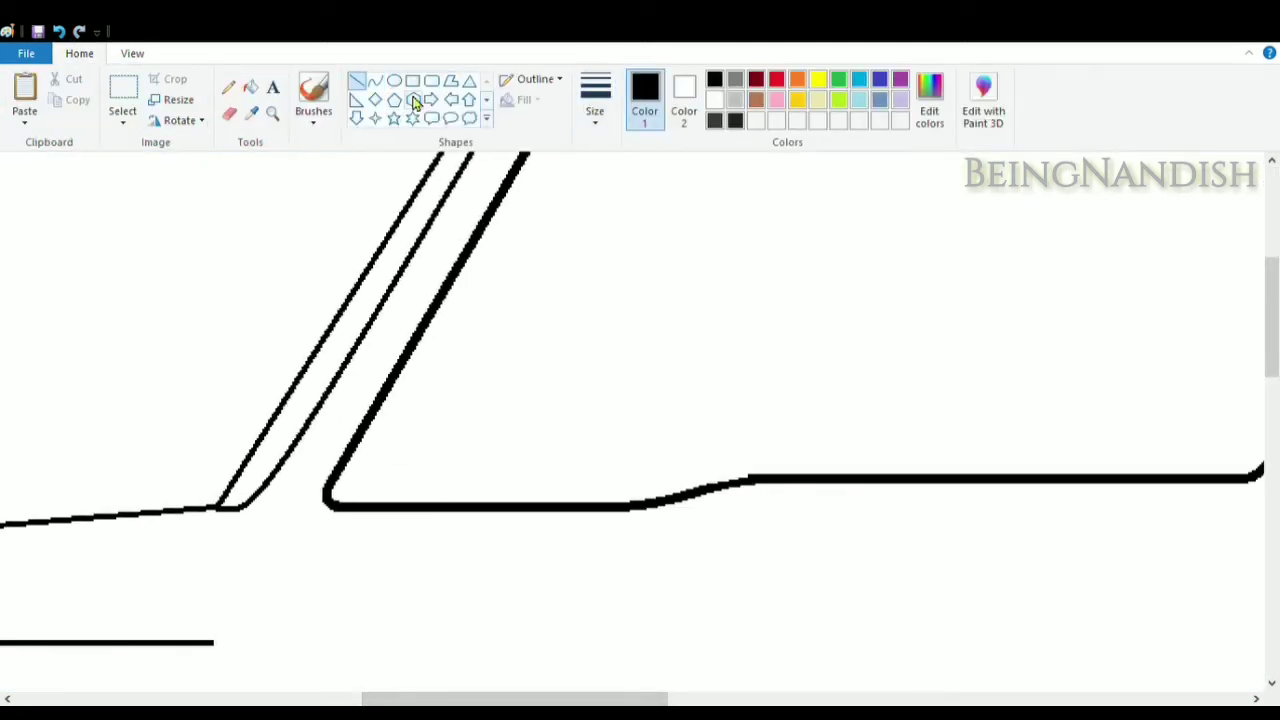
# Draw a rounded side mirror outline in the window's lower front corner and attach it to the window edge with two short lines
pyautogui.click(375, 80)
pyautogui.moveTo(392, 410)
pyautogui.mouseDown()
pyautogui.moveTo(480, 351)
pyautogui.moveTo(422, 363)
pyautogui.moveTo(502, 470)
pyautogui.moveTo(517, 357)
pyautogui.mouseUp()
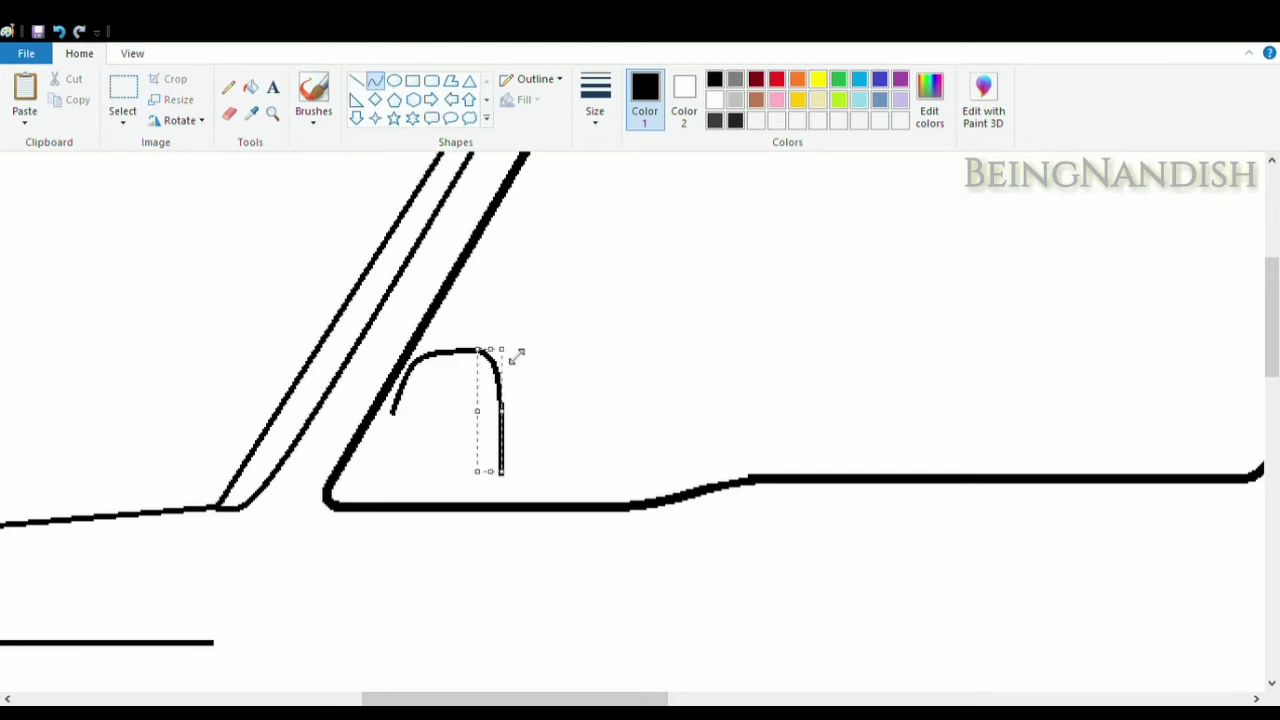
pyautogui.moveTo(502, 472)
pyautogui.mouseDown()
pyautogui.moveTo(466, 491)
pyautogui.moveTo(407, 491)
pyautogui.moveTo(500, 500)
pyautogui.moveTo(498, 486)
pyautogui.mouseUp()
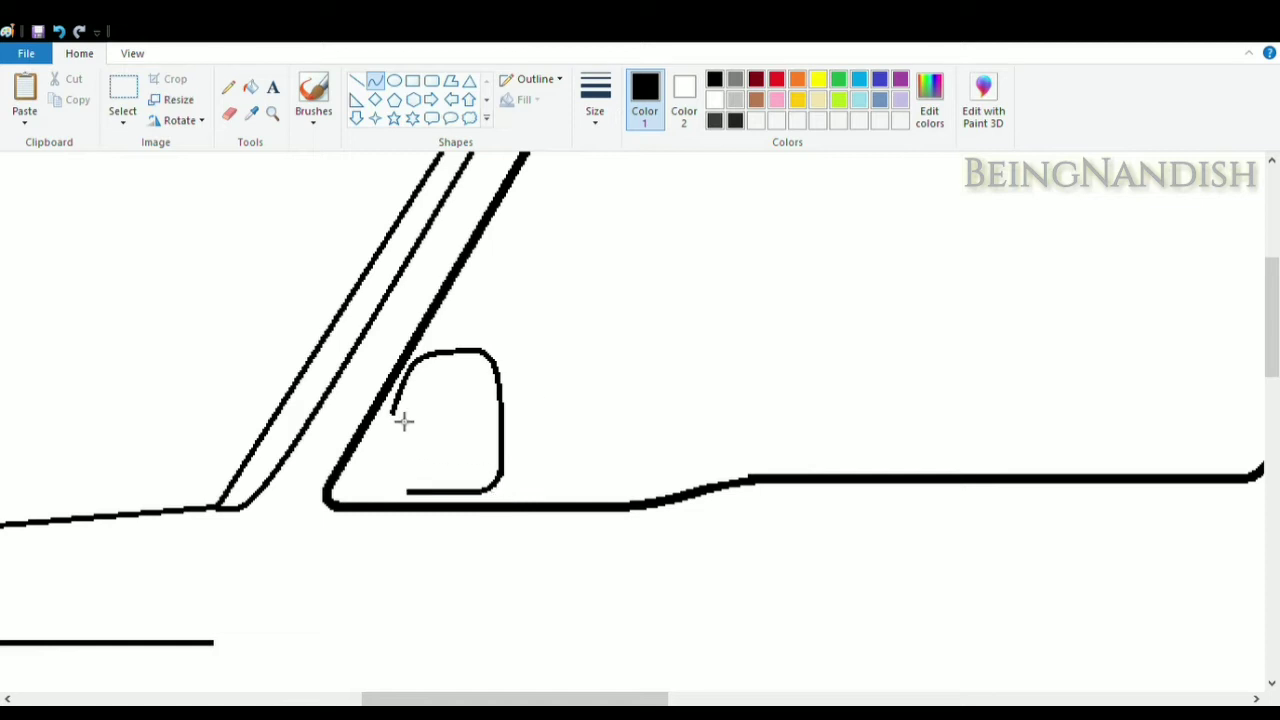
pyautogui.moveTo(393, 412); pyautogui.dragTo(406, 503)
pyautogui.click(356, 80)
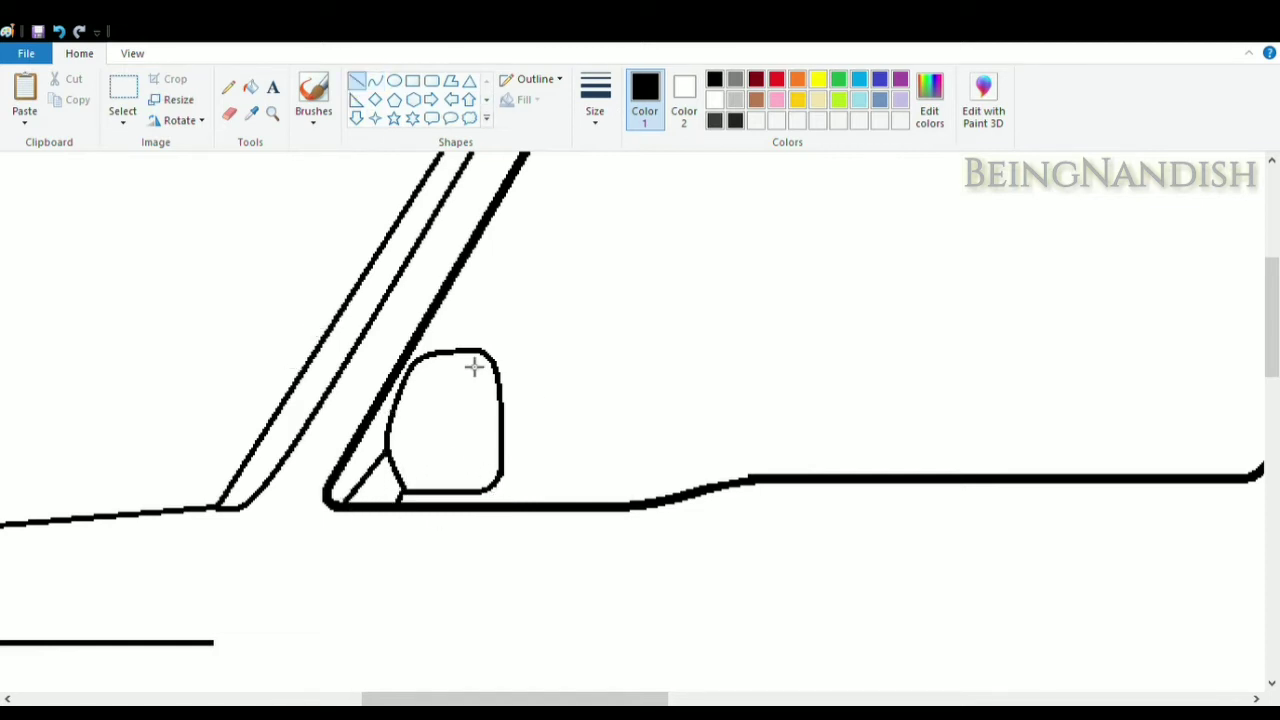
# Draw a curved inner line in the side mirror, following its rear edge from the upper edge down to the lower edge
pyautogui.click(377, 81)
pyautogui.moveTo(457, 352); pyautogui.dragTo(486, 471)
pyautogui.hotkey('ctrl', 'z')
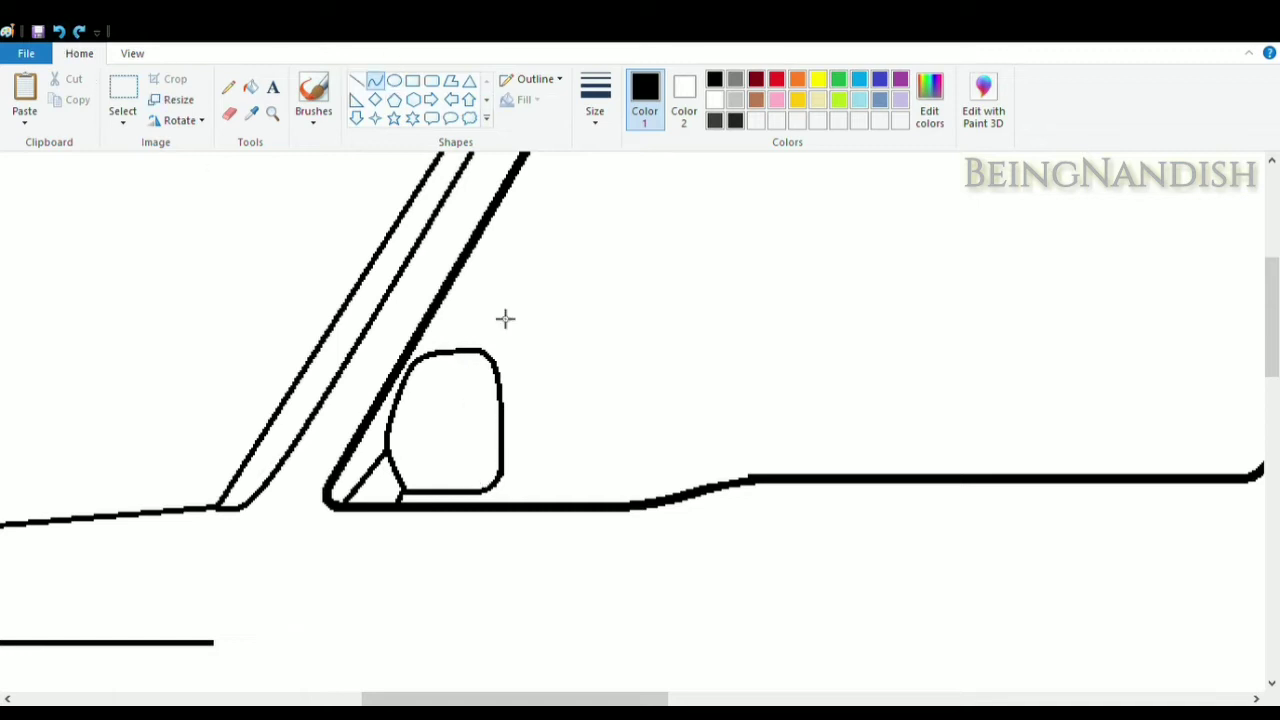
pyautogui.moveTo(457, 351); pyautogui.dragTo(482, 448)
pyautogui.moveTo(476, 400)
pyautogui.mouseDown()
pyautogui.moveTo(487, 405)
pyautogui.moveTo(496, 380)
pyautogui.moveTo(487, 405)
pyautogui.mouseUp()
pyautogui.click(497, 454)
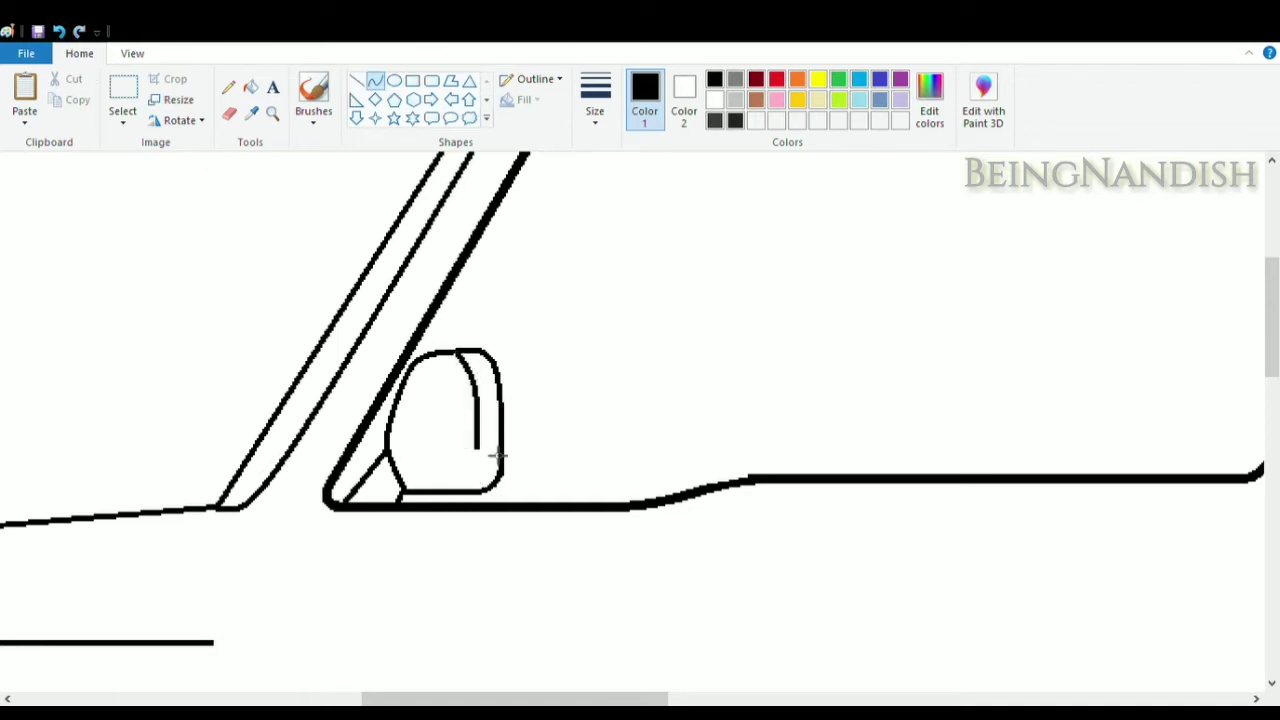
pyautogui.moveTo(477, 449); pyautogui.dragTo(449, 454)
pyautogui.click(480, 493)
pyautogui.moveTo(461, 499); pyautogui.dragTo(466, 503)
pyautogui.click(540, 303)
# Draw the door's front edge from the roof down between windscreen and window, curving to vertical at the level of the bonnet's lower line
pyautogui.click(135, 56)
pyautogui.click(65, 95)
pyautogui.moveTo(437, 699); pyautogui.dragTo(331, 699)
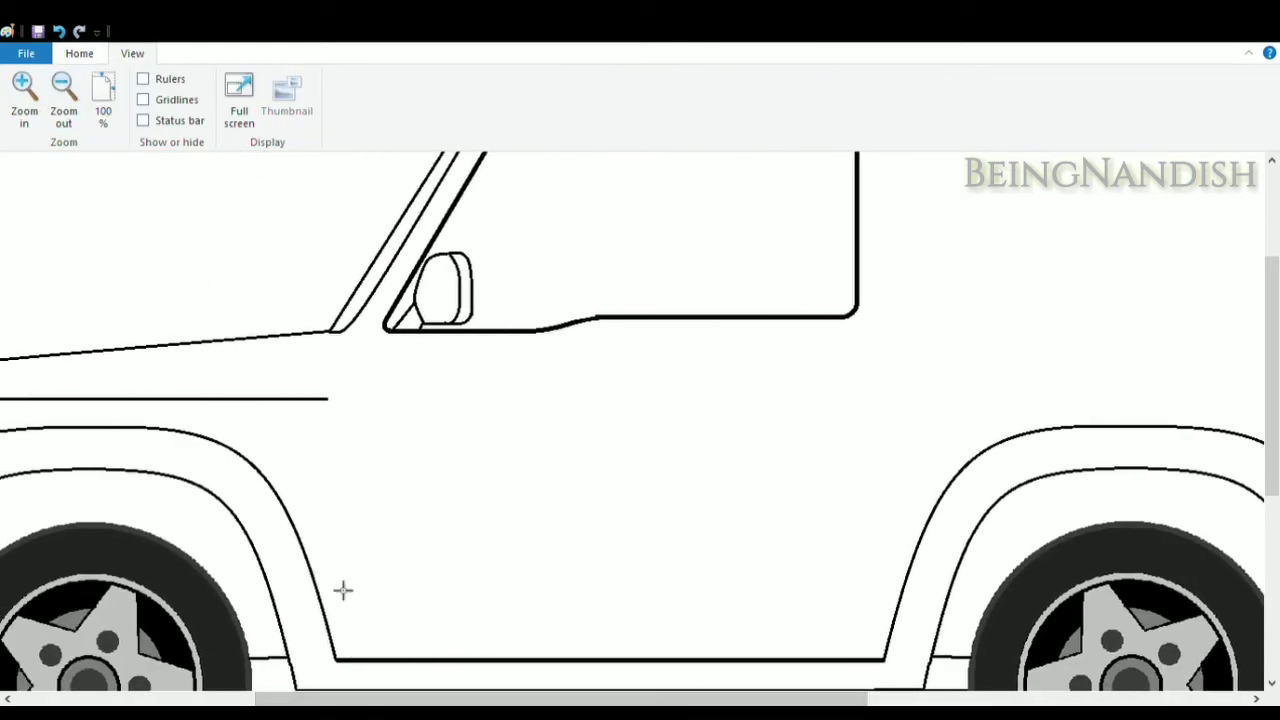
pyautogui.scroll(3, 343, 591)
pyautogui.click(79, 54)
pyautogui.moveTo(503, 238)
pyautogui.mouseDown()
pyautogui.moveTo(360, 531)
pyautogui.moveTo(340, 536)
pyautogui.mouseUp()
pyautogui.moveTo(349, 517); pyautogui.dragTo(355, 501)
pyautogui.scroll(-3, 557, 494)
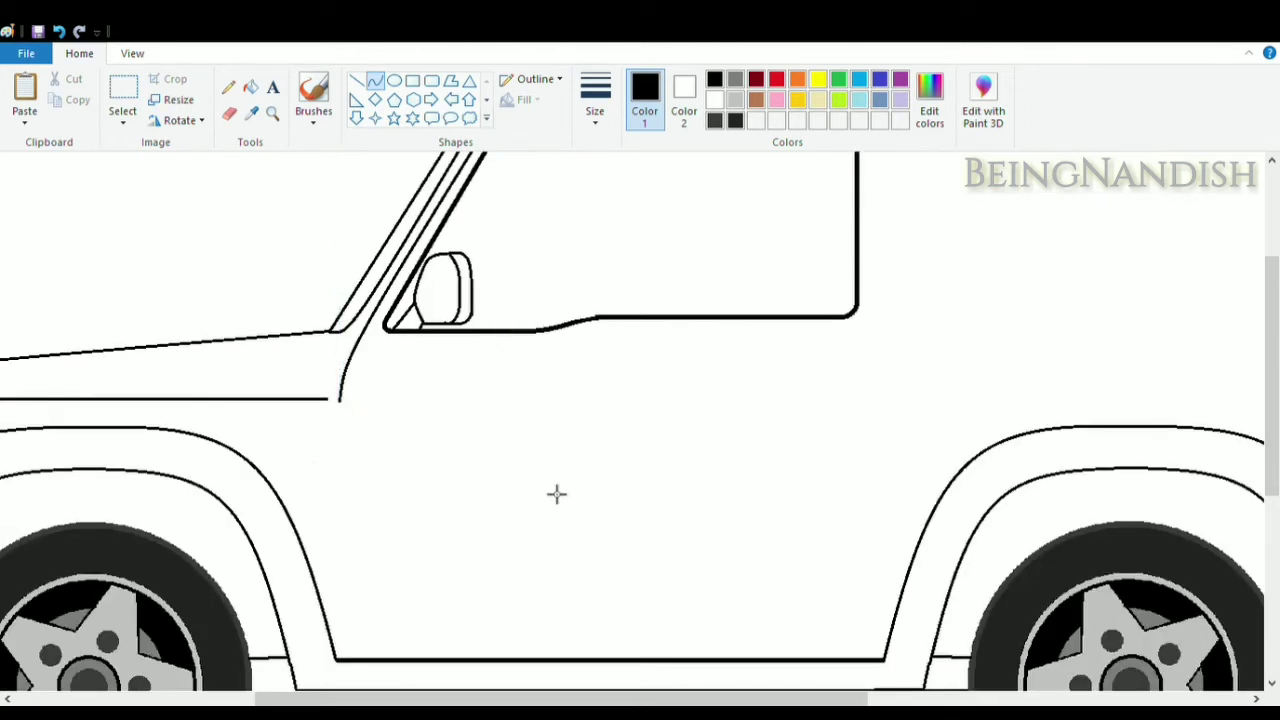
# Extend the door's front edge down and draw its lower edge just above the sill, with rounded front and rear corners
pyautogui.moveTo(340, 400)
pyautogui.mouseDown()
pyautogui.moveTo(340, 560)
pyautogui.moveTo(377, 669)
pyautogui.moveTo(357, 623)
pyautogui.moveTo(346, 666)
pyautogui.moveTo(789, 668)
pyautogui.moveTo(866, 602)
pyautogui.moveTo(845, 663)
pyautogui.moveTo(875, 575)
pyautogui.moveTo(895, 577)
pyautogui.moveTo(908, 168)
pyautogui.mouseUp()
pyautogui.click(356, 80)
pyautogui.click(374, 80)
pyautogui.click(863, 666)
pyautogui.click(863, 666)
pyautogui.click(851, 466)
# Draw the door's vertical rear edge behind the window, from the rounded lower corner up toward the lower roof line
pyautogui.click(356, 80)
pyautogui.scroll(3, 921, 267)
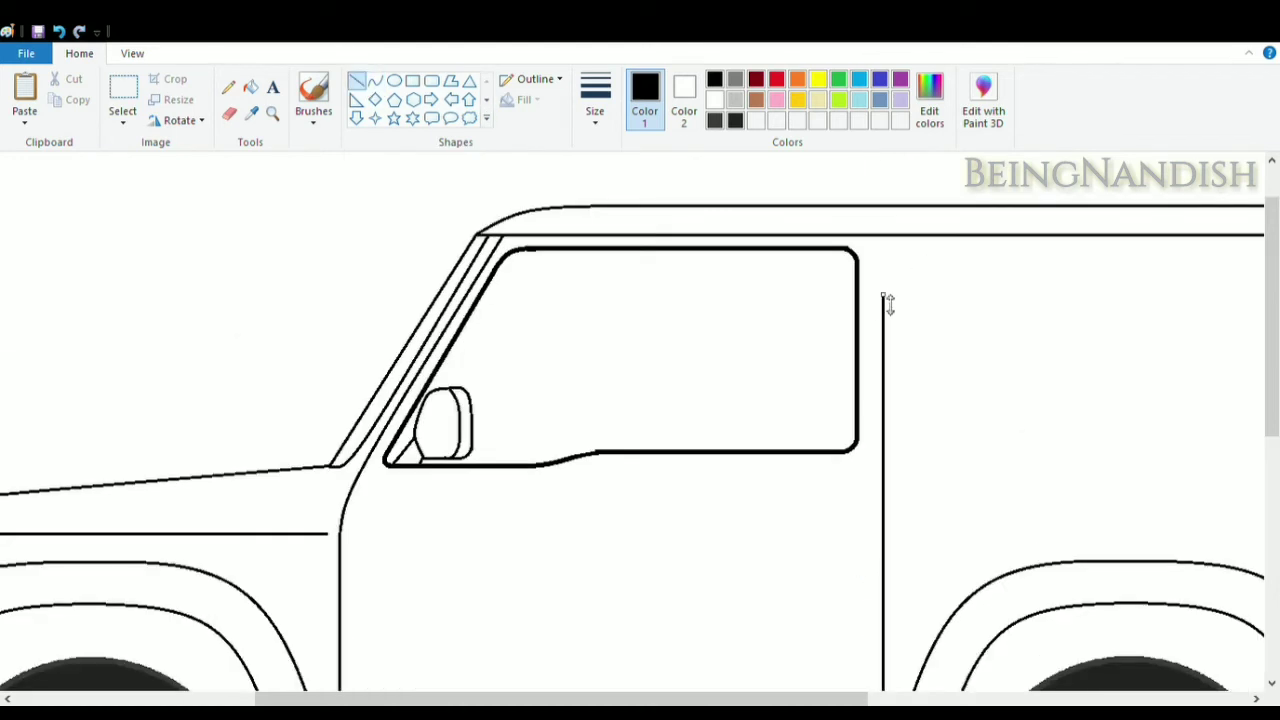
pyautogui.moveTo(890, 305); pyautogui.dragTo(886, 249)
pyautogui.click(971, 307)
pyautogui.scroll(-3, 983, 353)
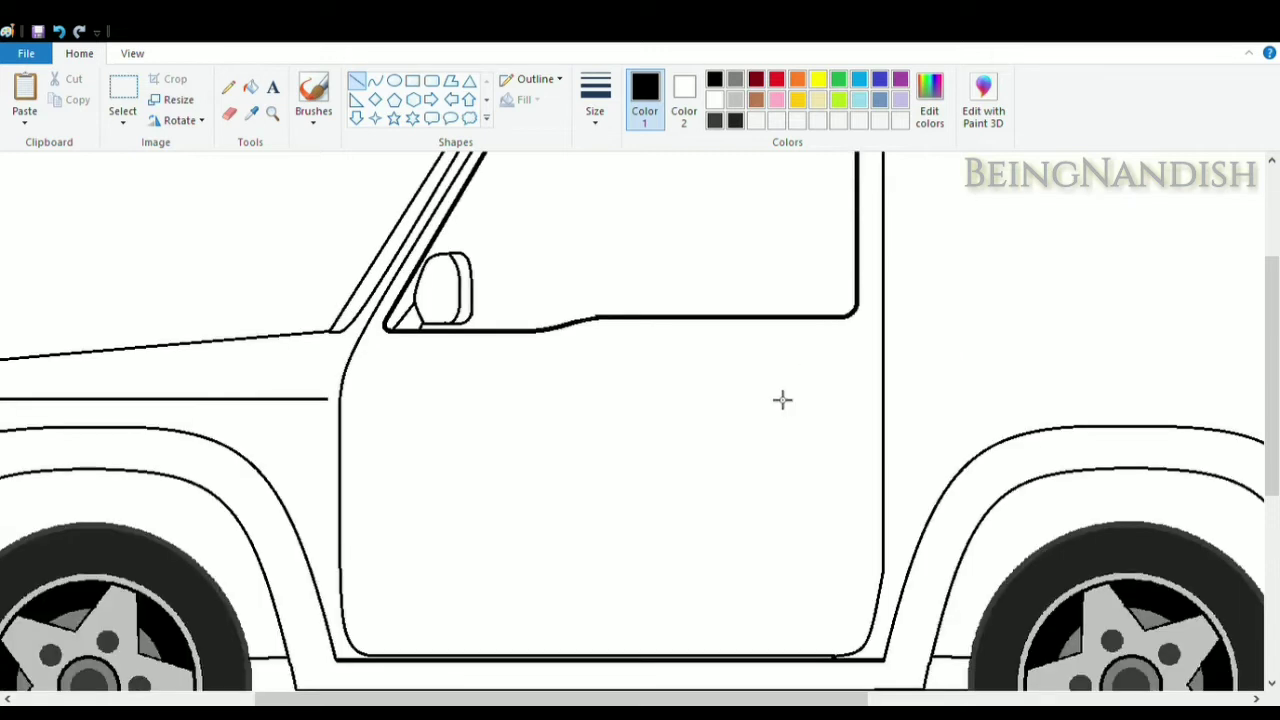
# Join the line below the bonnet to the door's front edge, and draw a horizontal line across the lower door between the wheel arches
pyautogui.moveTo(333, 407); pyautogui.dragTo(340, 399)
pyautogui.moveTo(303, 550); pyautogui.dragTo(882, 549)
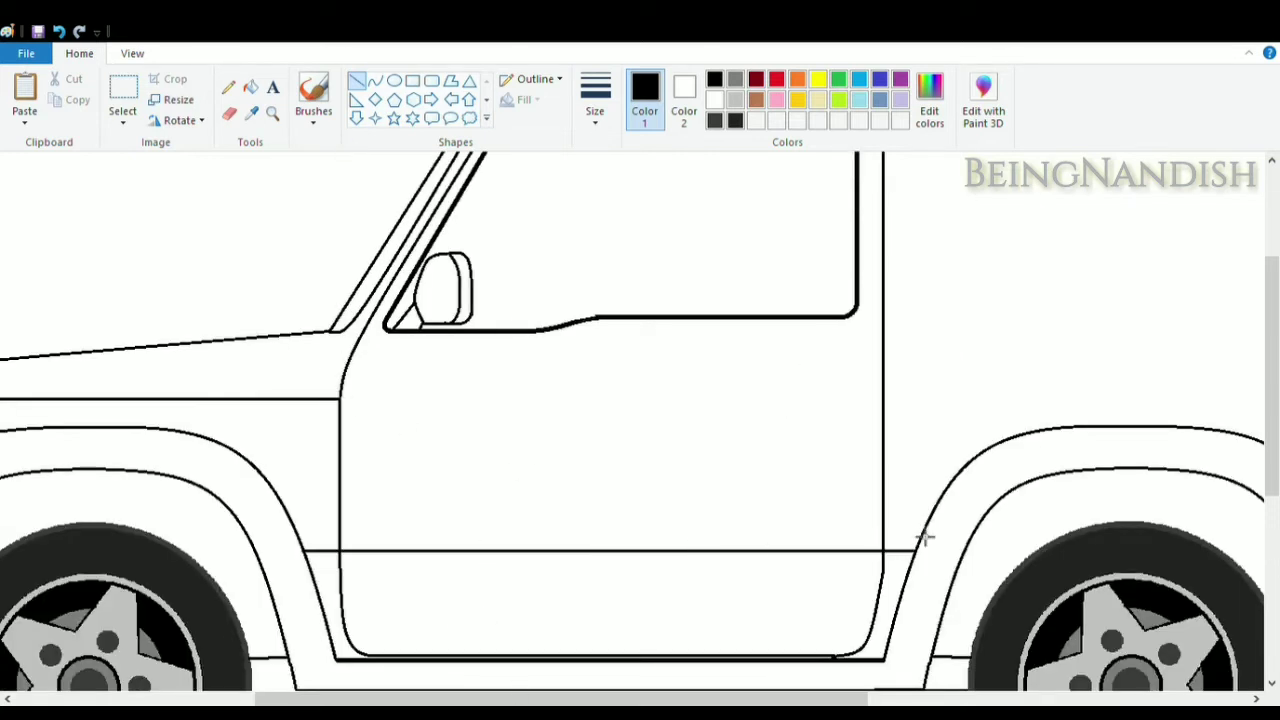
# Draw a door handle of two nested rounded rectangles near the door's rear edge, with a small round lock beside it
pyautogui.click(431, 80)
pyautogui.moveTo(790, 352); pyautogui.dragTo(850, 382)
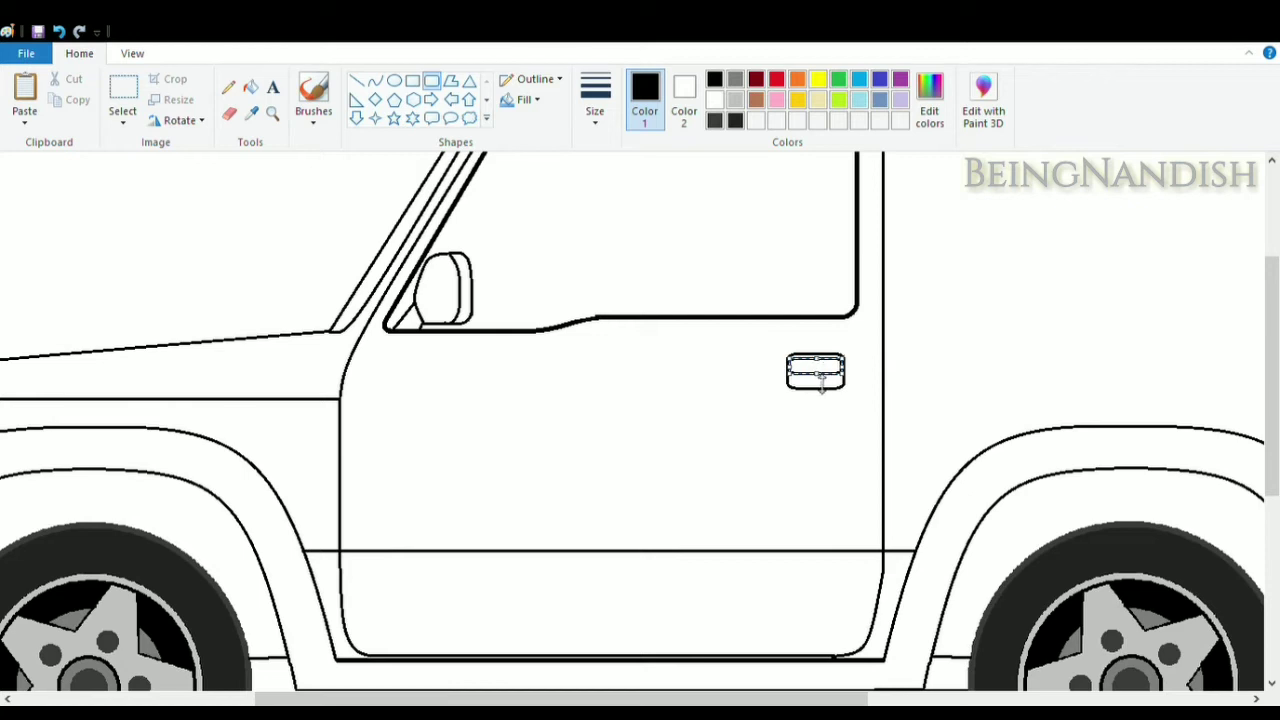
pyautogui.click(878, 379)
pyautogui.click(57, 31)
pyautogui.click(394, 80)
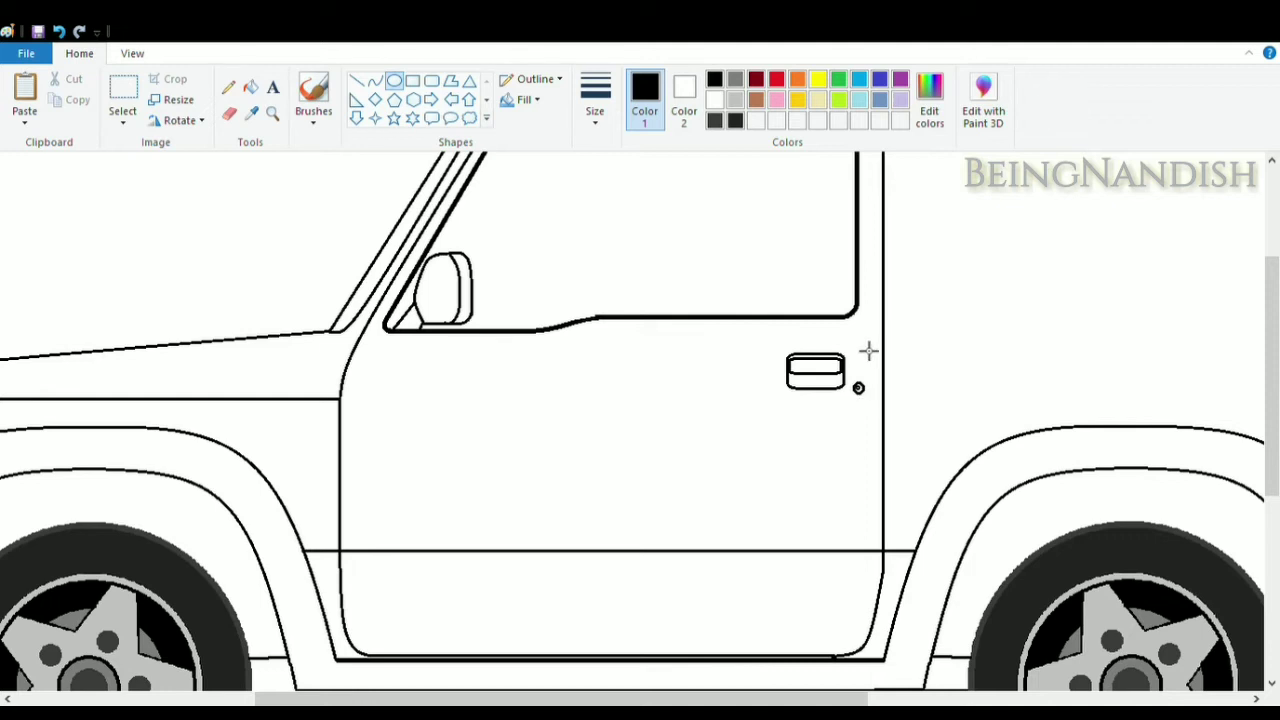
# Erase the straight rear edge of the door window and shift its lower rear corner slightly forward
pyautogui.scroll(3, 843, 494)
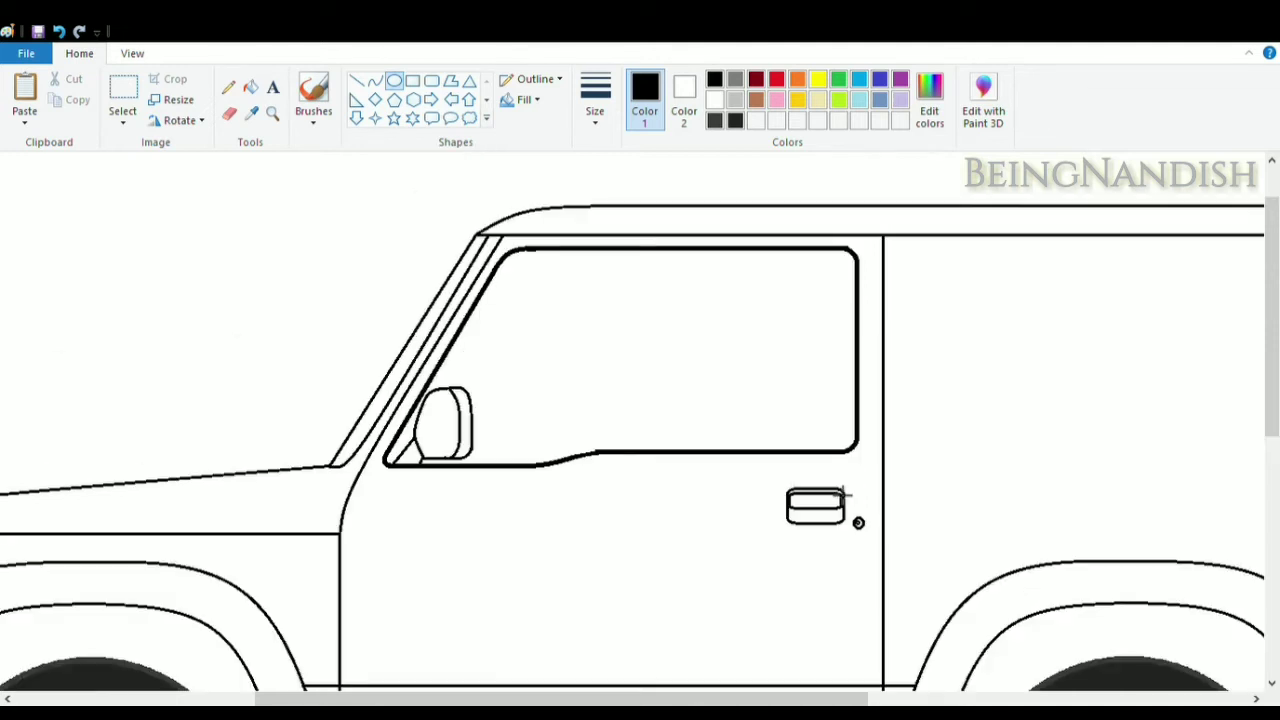
pyautogui.click(229, 113)
pyautogui.moveTo(858, 266); pyautogui.dragTo(851, 390)
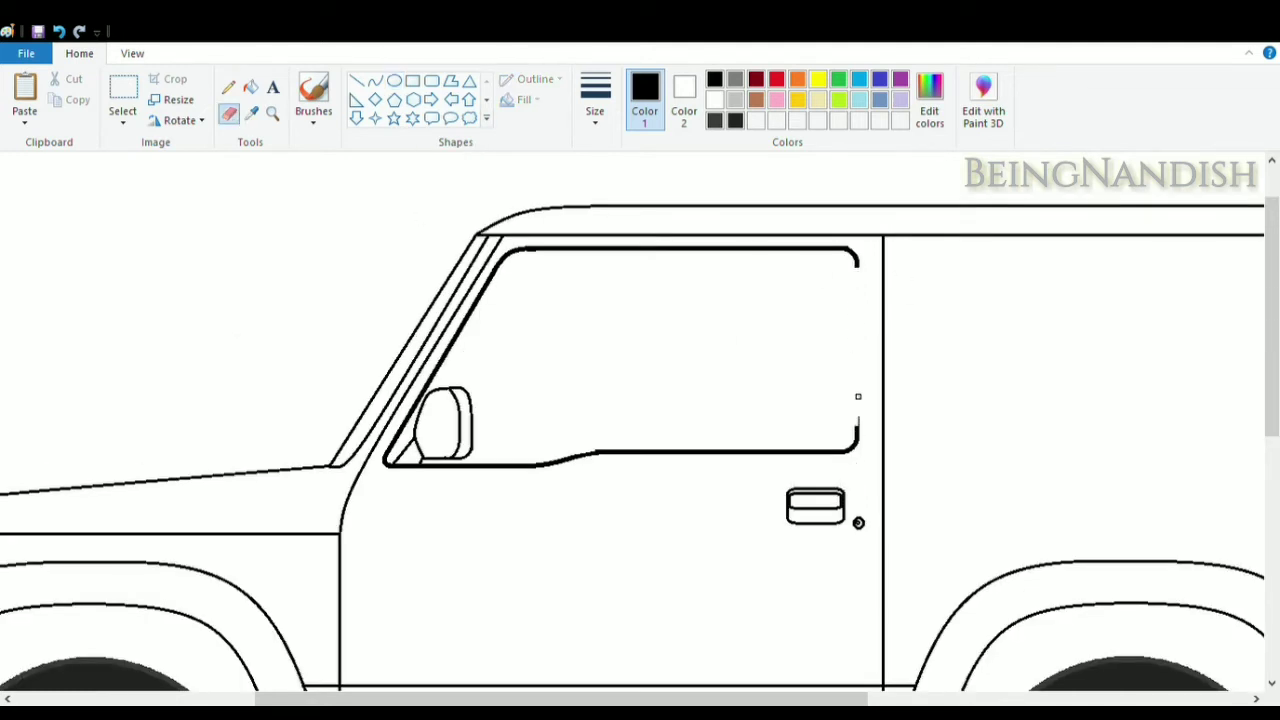
pyautogui.click(123, 88)
pyautogui.moveTo(811, 427); pyautogui.dragTo(866, 467)
pyautogui.moveTo(861, 451); pyautogui.dragTo(854, 451)
pyautogui.click(769, 377)
# Redraw the door window's rear edge as a thick, slightly slanted line joining its upper and lower rear corners
pyautogui.click(357, 81)
pyautogui.moveTo(858, 267); pyautogui.dragTo(861, 404)
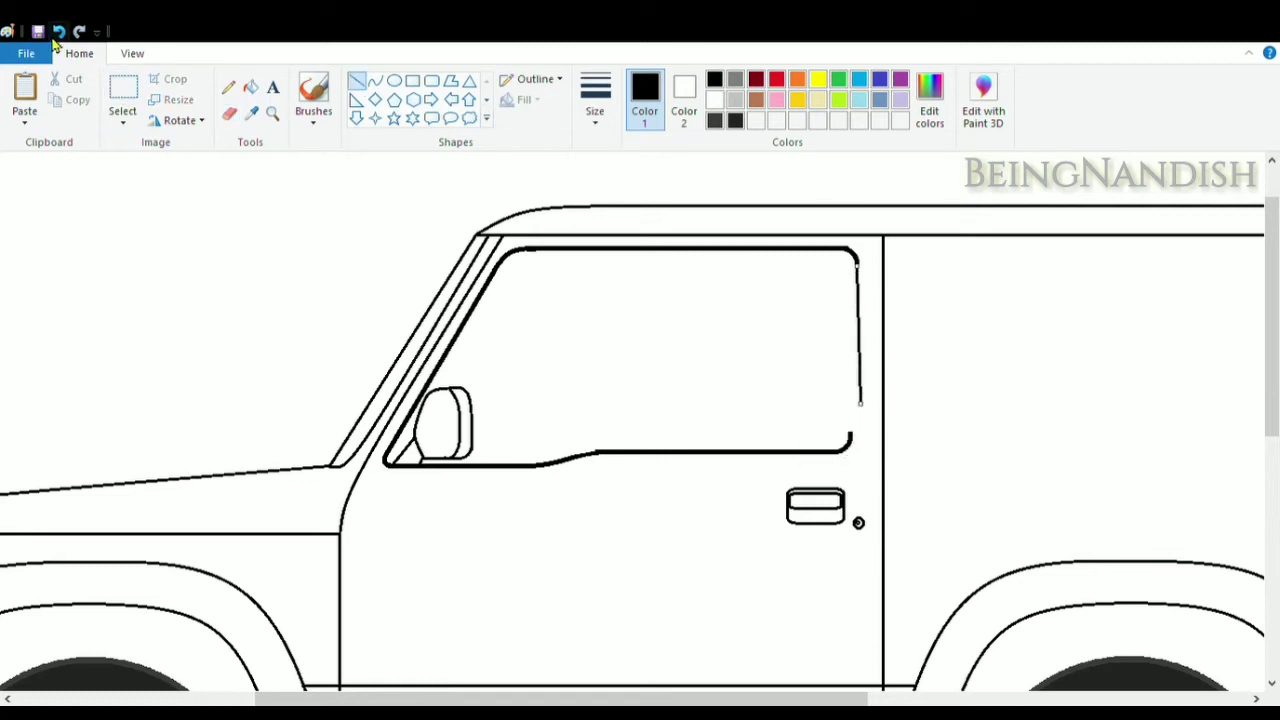
pyautogui.click(59, 32)
pyautogui.click(595, 98)
pyautogui.moveTo(858, 266); pyautogui.dragTo(852, 443)
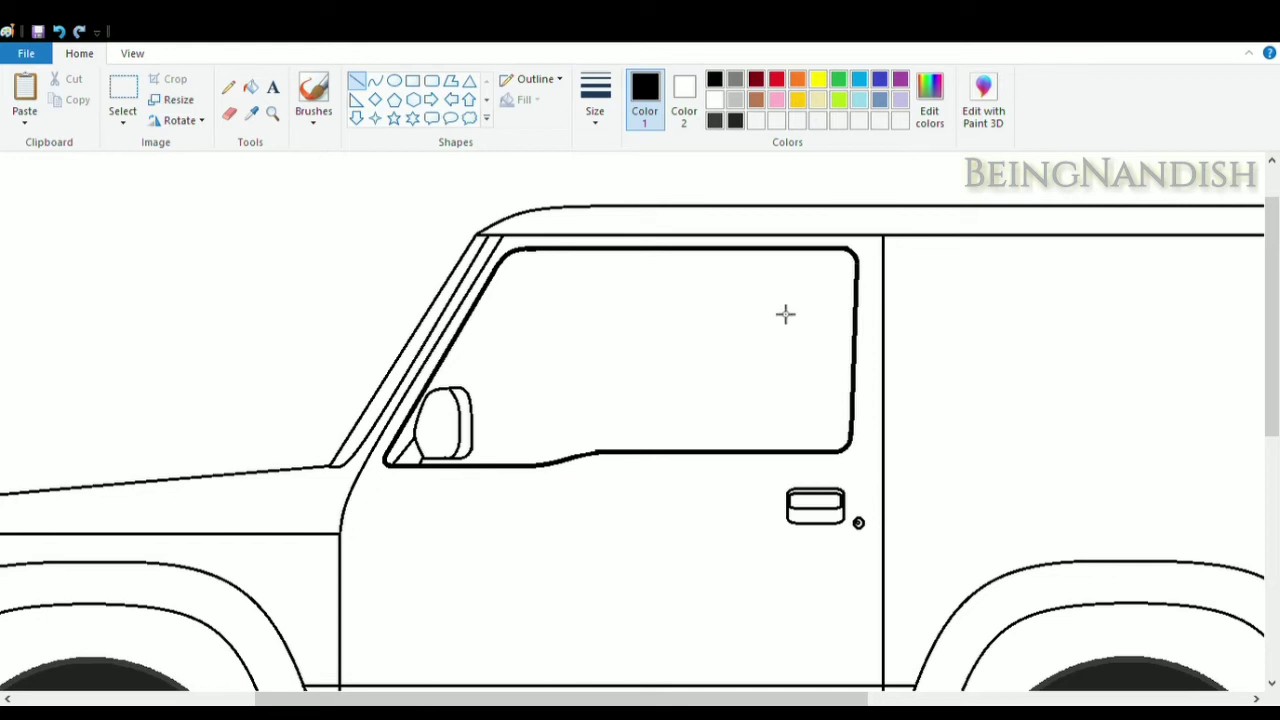
# Draw a thick-outlined rounded rectangle as the rear side window behind the door, level with the door window
pyautogui.moveTo(714, 697); pyautogui.dragTo(896, 697)
pyautogui.click(432, 81)
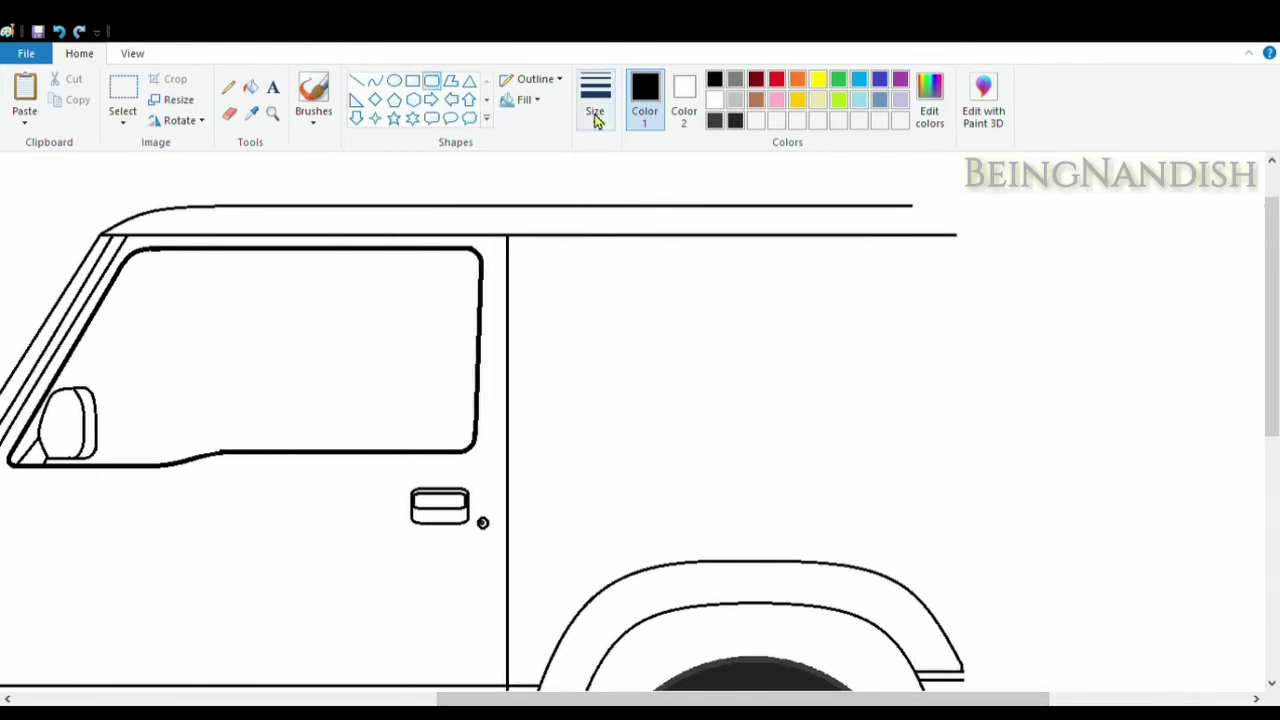
pyautogui.moveTo(556, 250)
pyautogui.mouseDown()
pyautogui.moveTo(934, 460)
pyautogui.moveTo(915, 452)
pyautogui.mouseUp()
pyautogui.moveTo(915, 352)
pyautogui.mouseDown()
pyautogui.moveTo(931, 357)
pyautogui.moveTo(918, 357)
pyautogui.mouseUp()
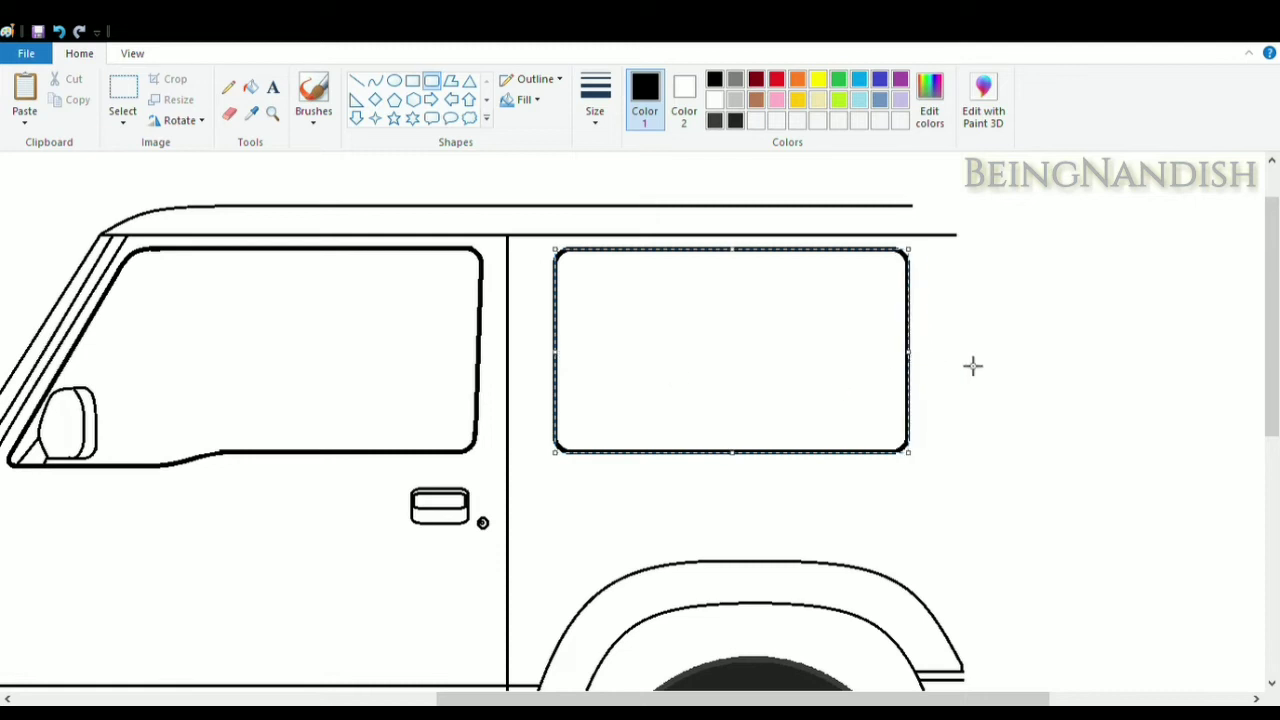
pyautogui.moveTo(785, 344); pyautogui.dragTo(779, 344)
pyautogui.click(1009, 336)
# Extend the upper roof line rearward and draw the body's rear edge curving down from it to below window level
pyautogui.scroll(-2, 1009, 336)
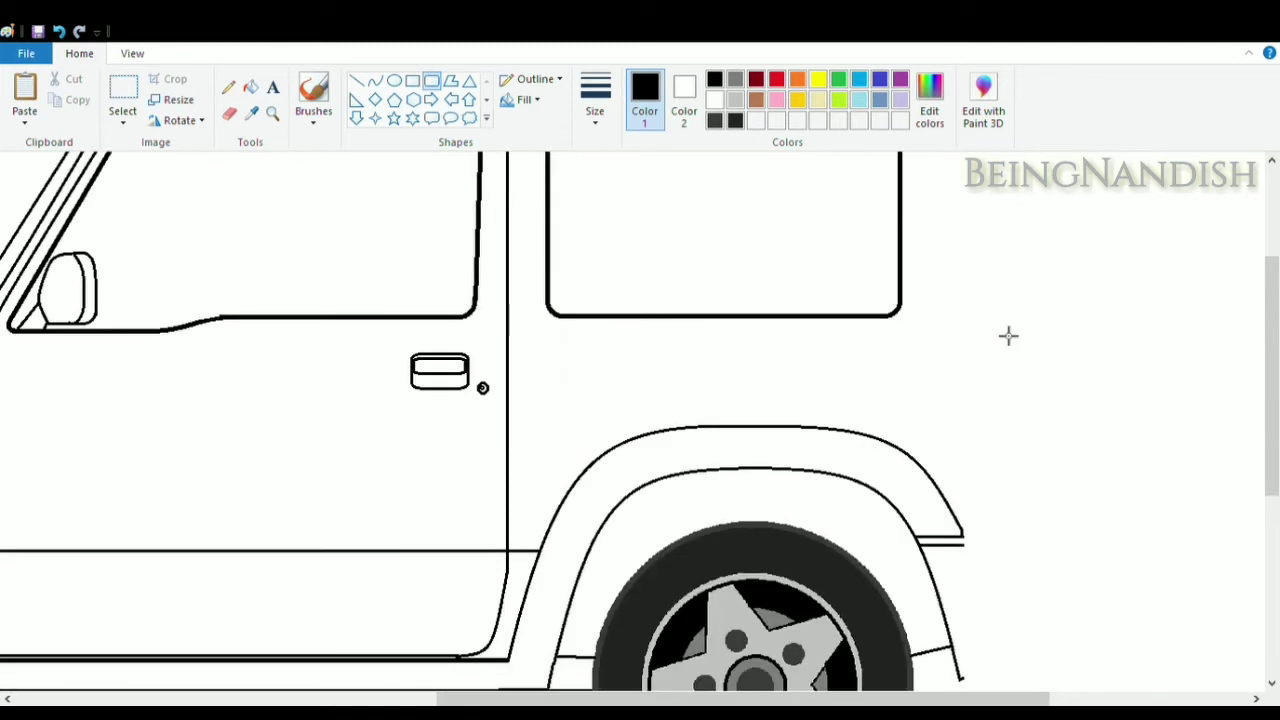
pyautogui.scroll(2, 1009, 336)
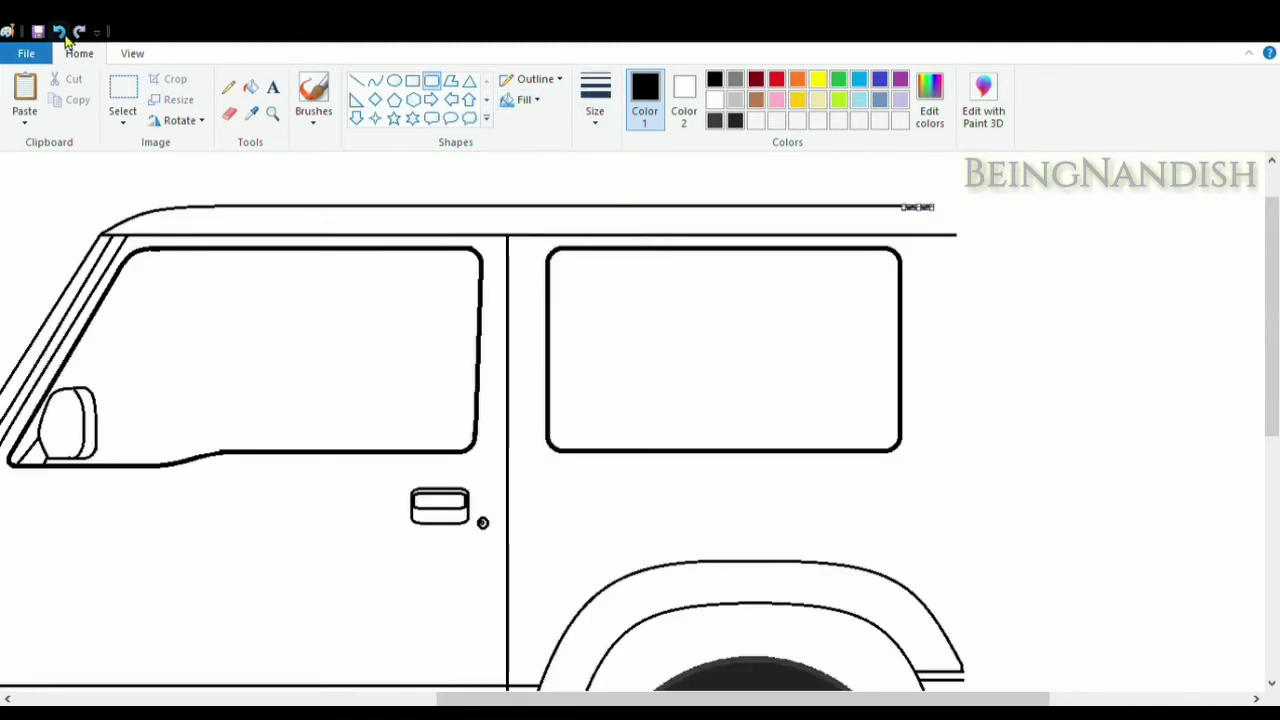
pyautogui.click(357, 80)
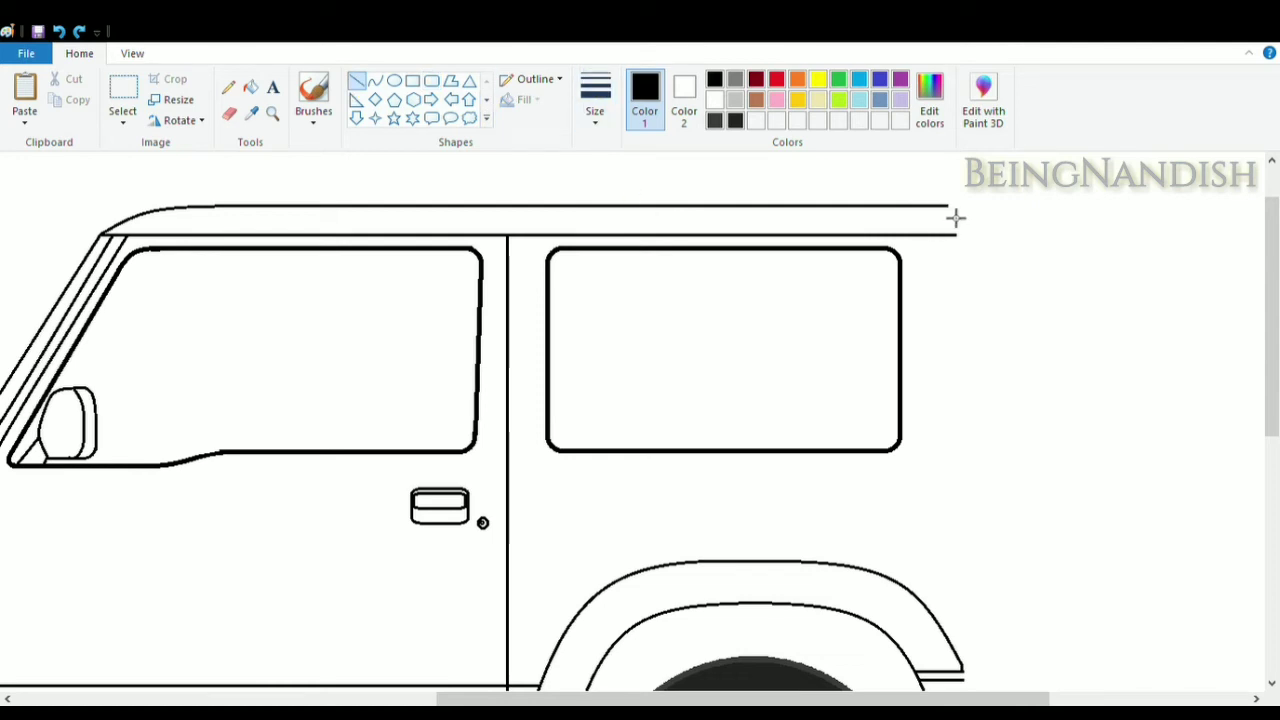
pyautogui.hscroll(5, 914, 591)
pyautogui.click(375, 80)
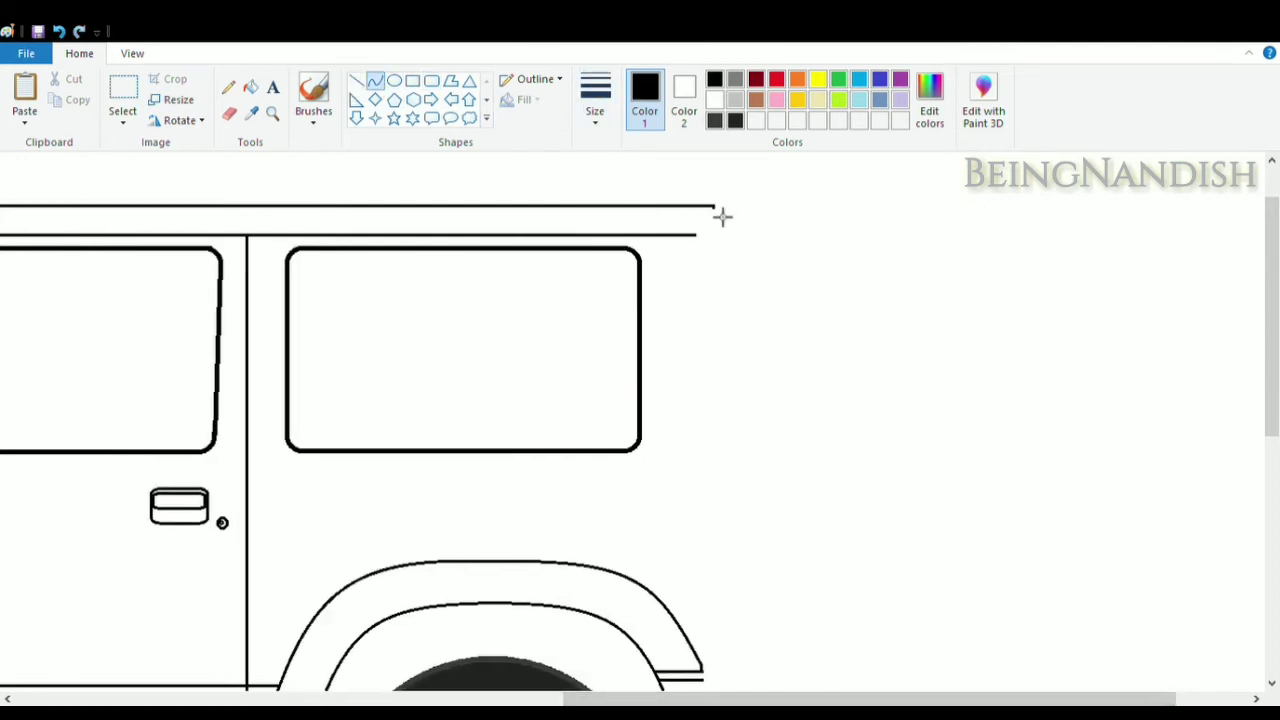
pyautogui.moveTo(715, 208)
pyautogui.mouseDown()
pyautogui.moveTo(770, 497)
pyautogui.moveTo(749, 495)
pyautogui.mouseUp()
pyautogui.moveTo(744, 222); pyautogui.dragTo(740, 216)
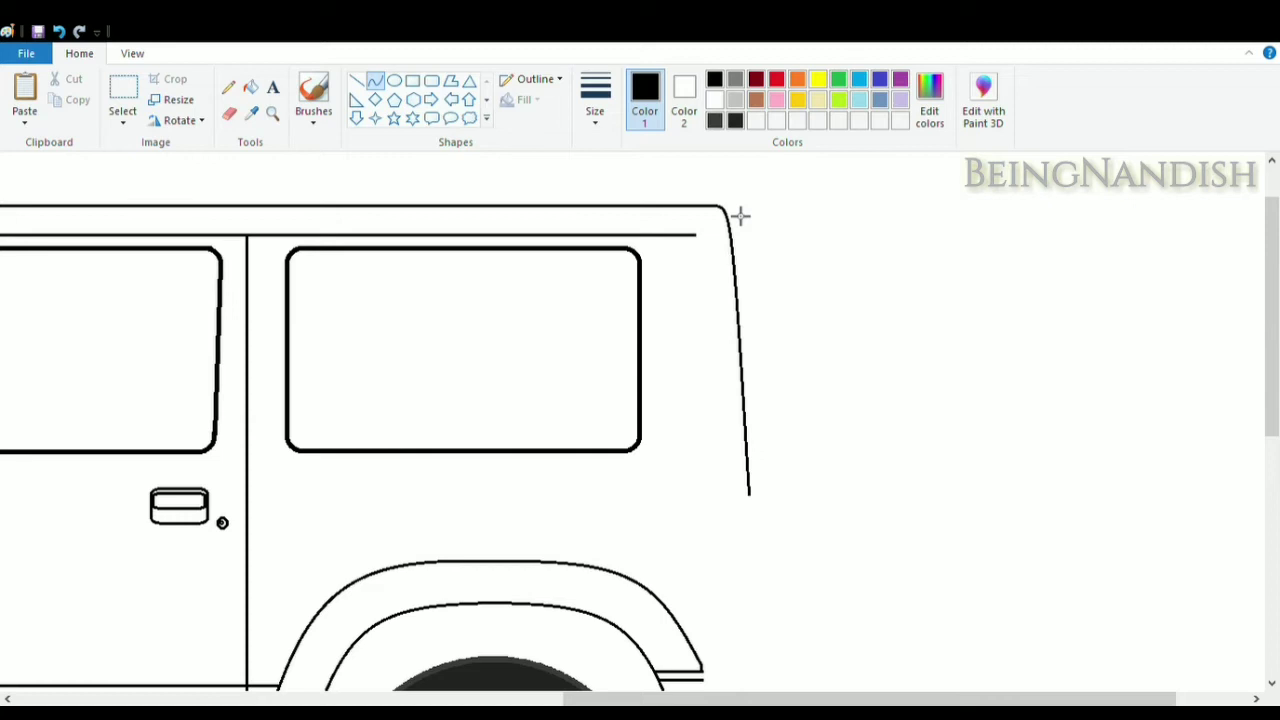
# Trim the lower tip of the body's rear edge and continue it vertically down to just above the rear bumper level
pyautogui.scroll(-5, 846, 329)
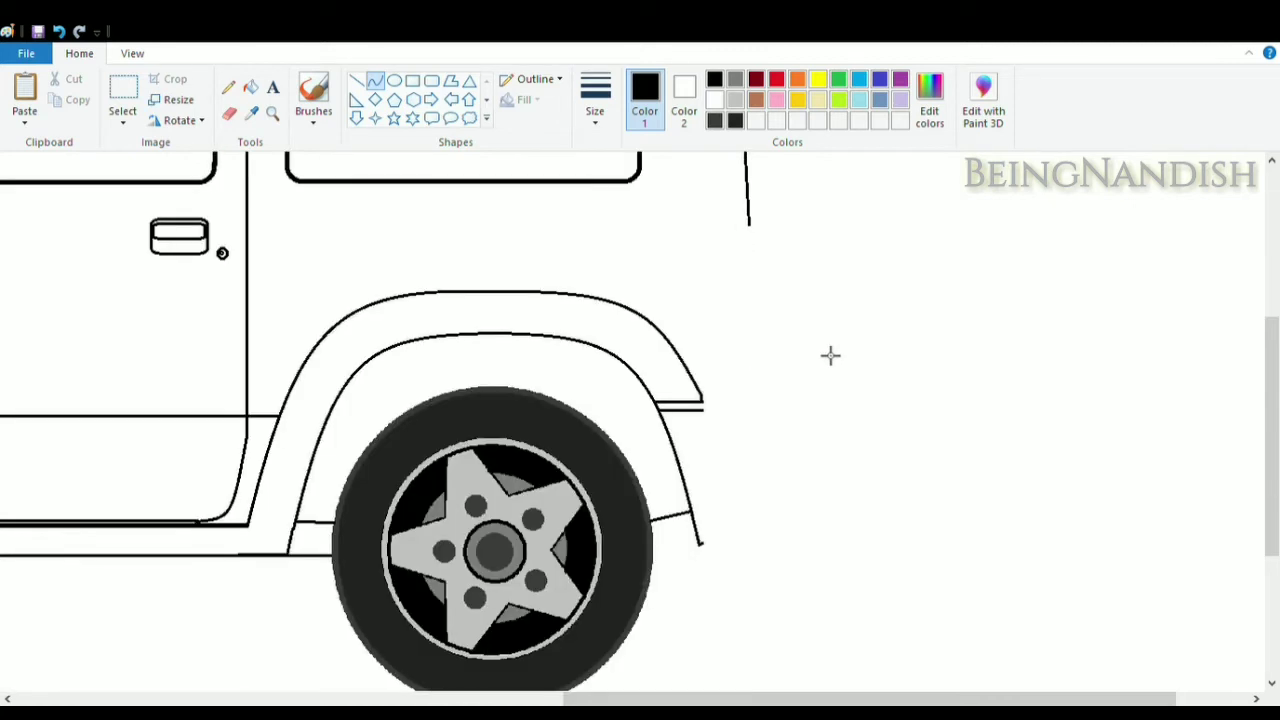
pyautogui.click(229, 112)
pyautogui.scroll(3, 771, 569)
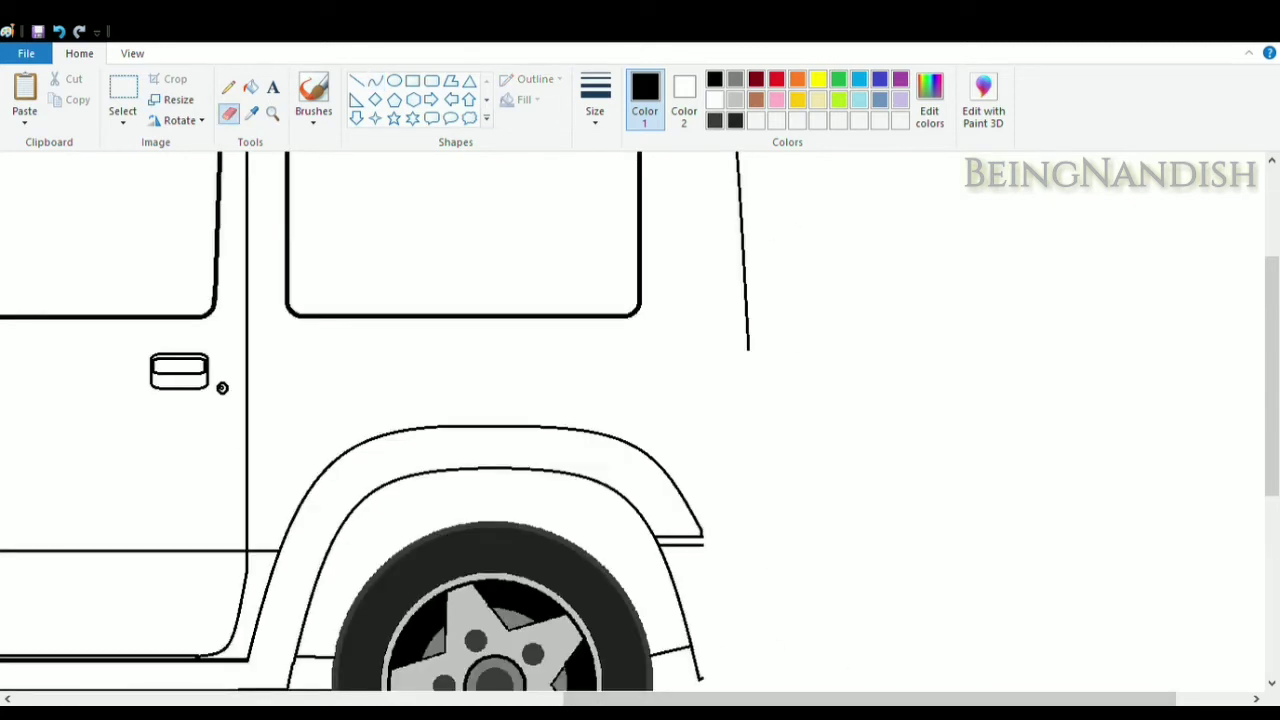
pyautogui.click(375, 82)
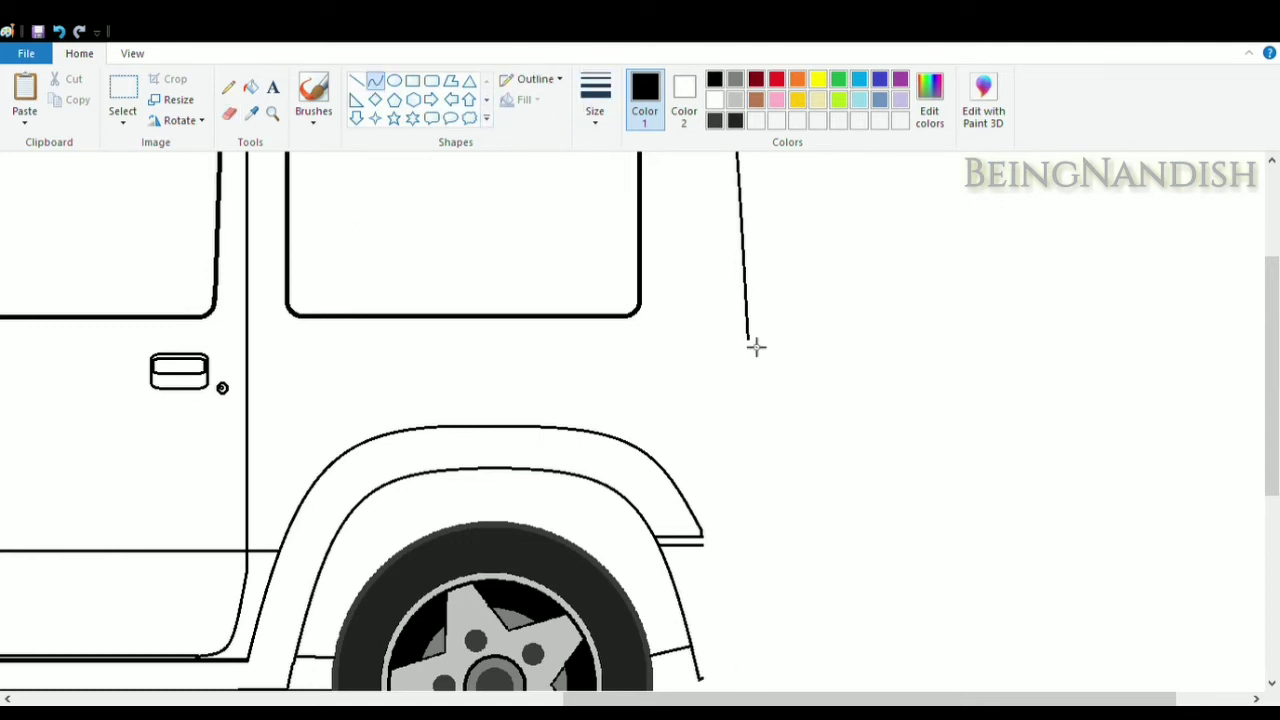
pyautogui.moveTo(750, 340); pyautogui.dragTo(750, 523)
pyautogui.scroll(-3, 837, 382)
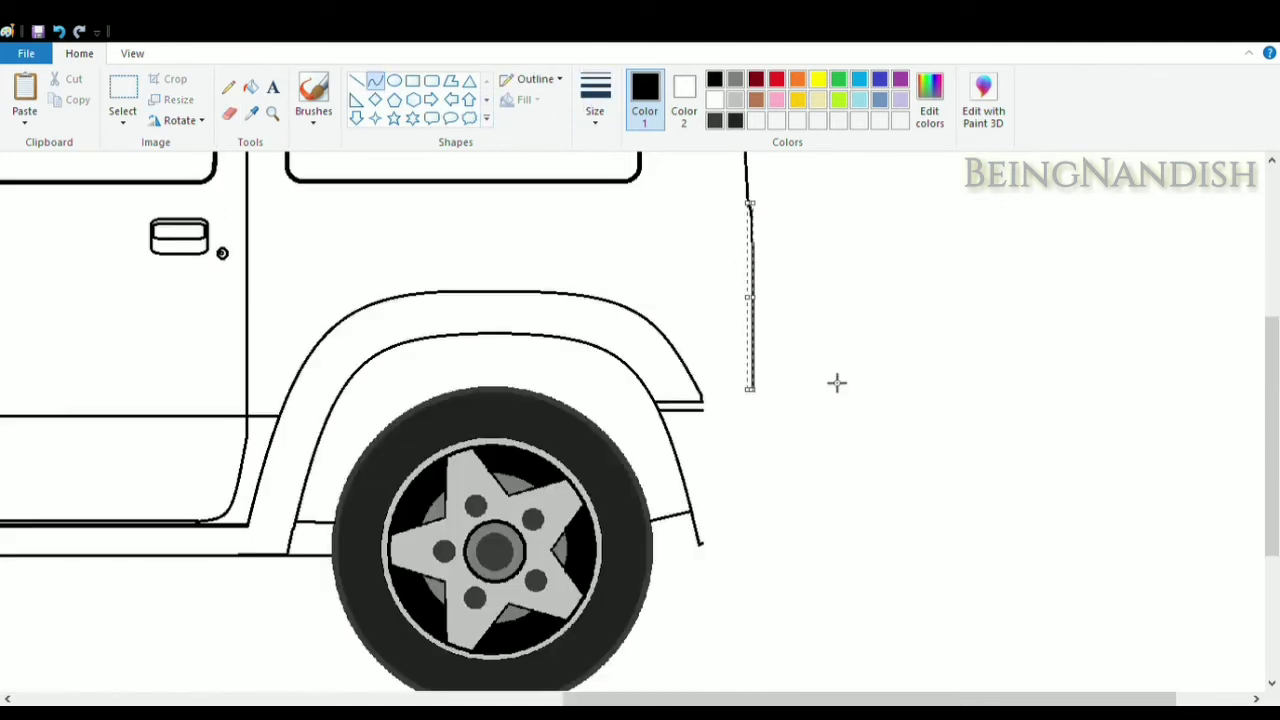
pyautogui.press('Return')
# Draw the rear bumper's underside and back as a curve from the wheel arch's lower end, with a rounded lower corner
pyautogui.moveTo(699, 544)
pyautogui.mouseDown()
pyautogui.moveTo(771, 494)
pyautogui.moveTo(776, 415)
pyautogui.mouseUp()
pyautogui.moveTo(740, 482)
pyautogui.mouseDown()
pyautogui.moveTo(771, 537)
pyautogui.moveTo(786, 531)
pyautogui.moveTo(746, 551)
pyautogui.mouseUp()
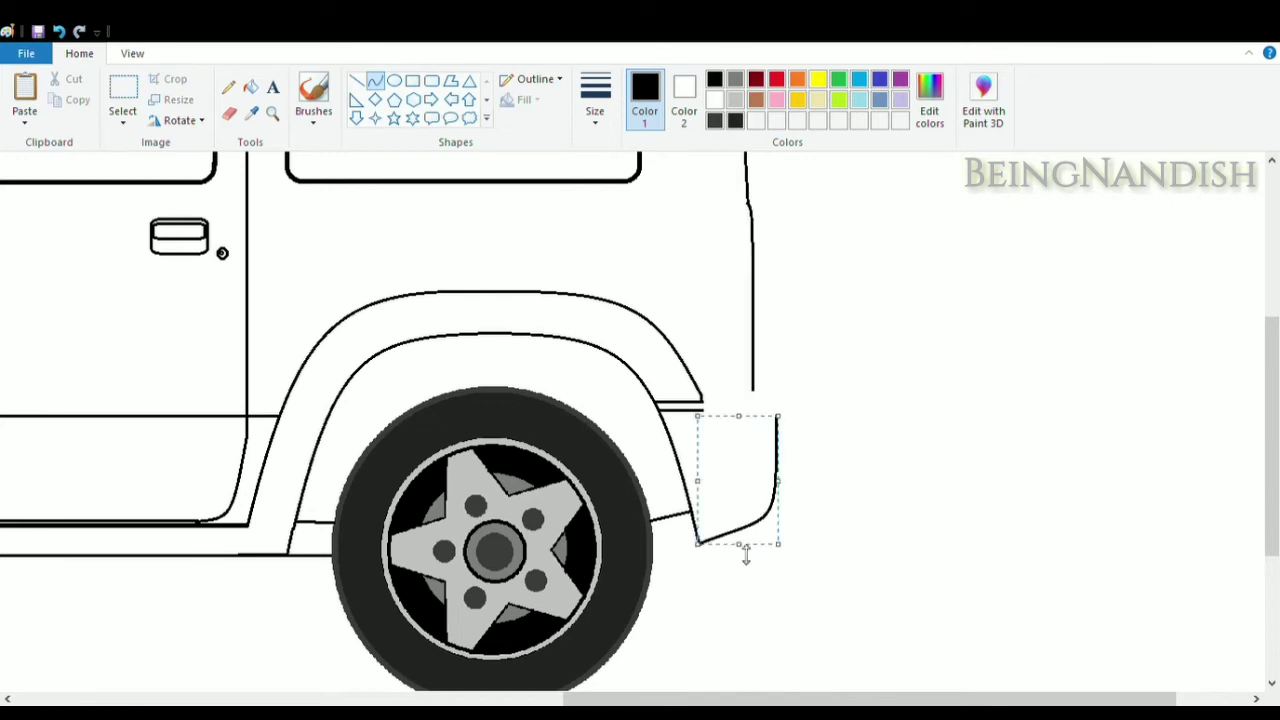
pyautogui.click(840, 405)
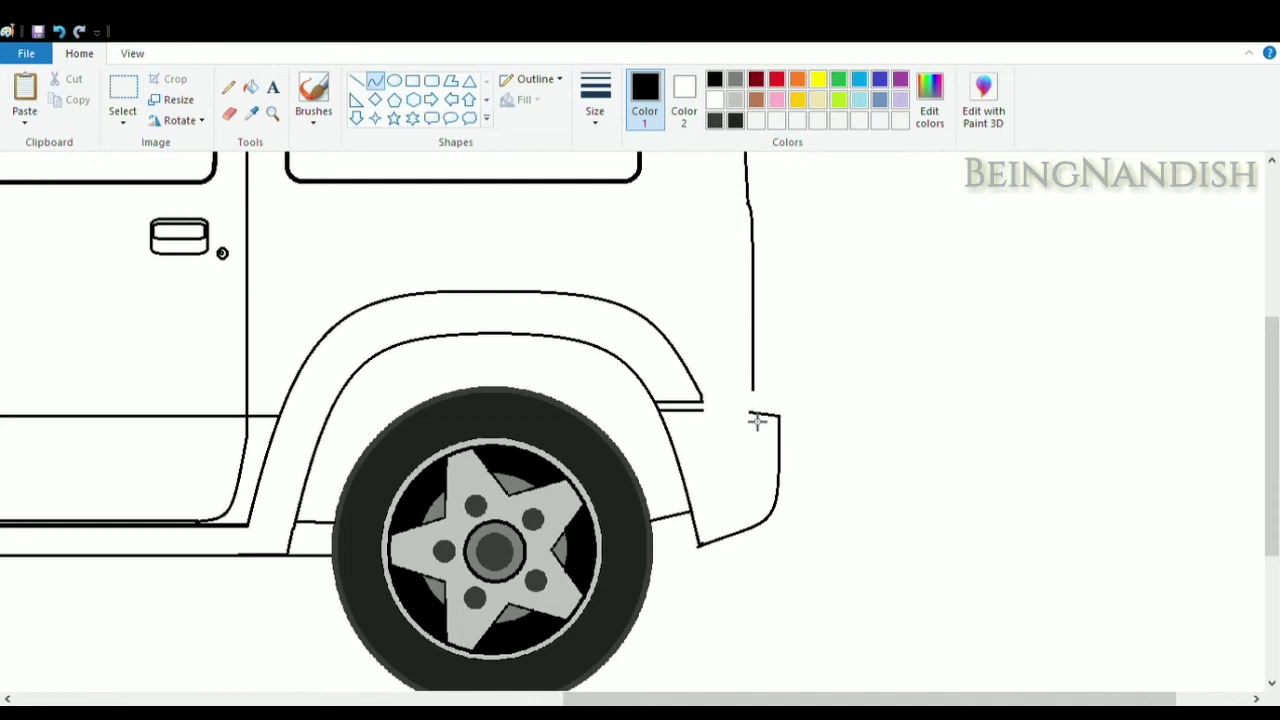
# Draw the rear bumper's top edge and close the body's lower rear edge just above it, tidying the joins
pyautogui.moveTo(703, 407); pyautogui.dragTo(786, 418)
pyautogui.click(356, 80)
pyautogui.moveTo(751, 406); pyautogui.dragTo(656, 404)
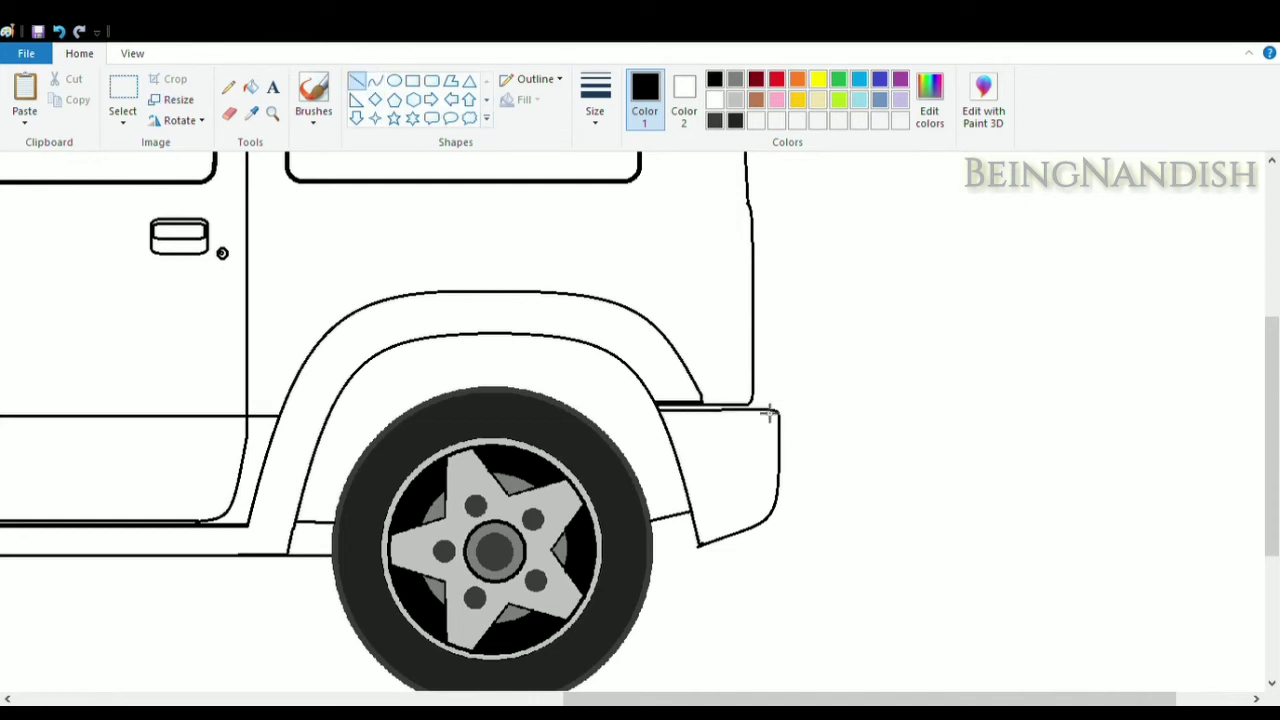
pyautogui.click(230, 114)
pyautogui.click(374, 80)
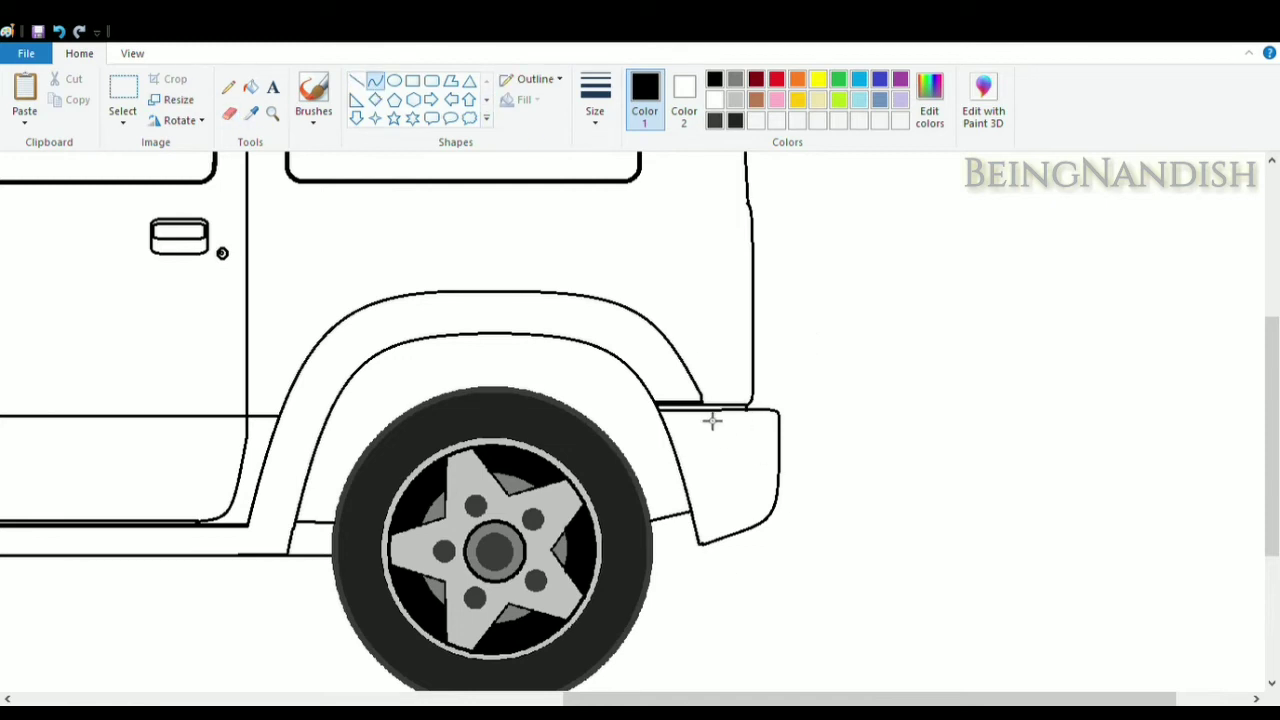
# Join the lower roof line to the roof's rear upper corner with a short curve and clean up the join
pyautogui.scroll(3, 719, 420)
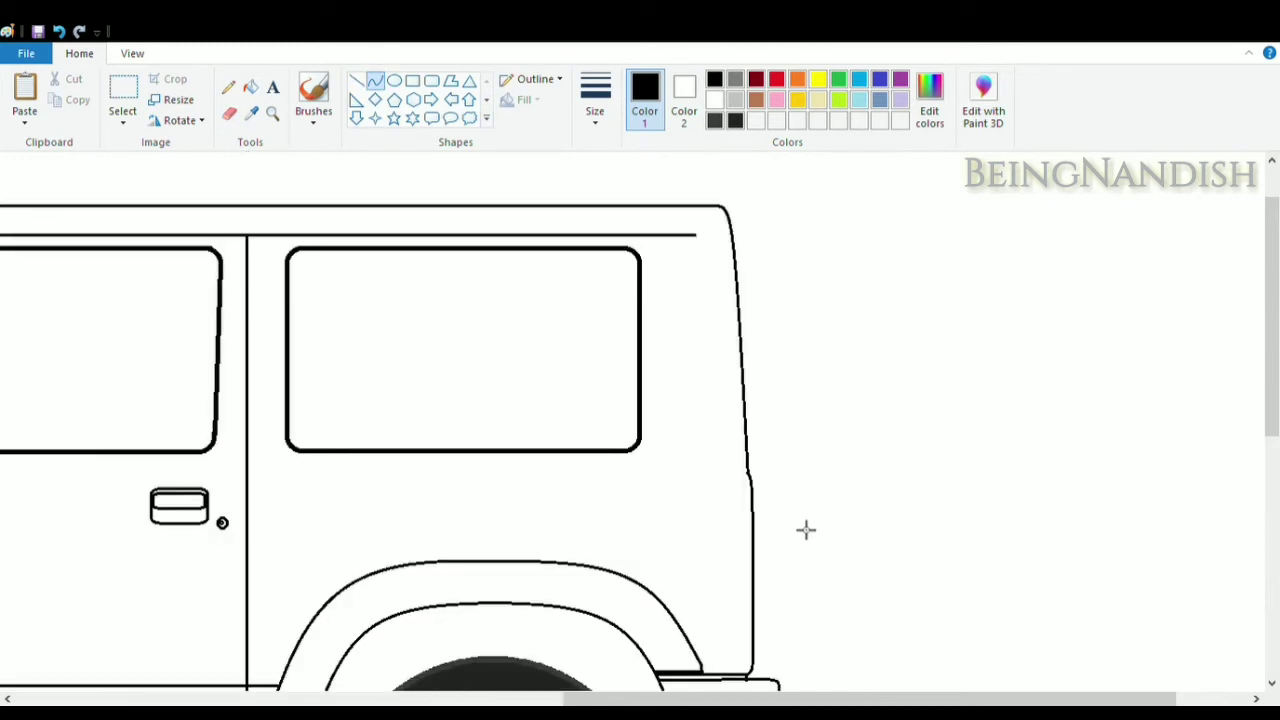
pyautogui.moveTo(730, 213)
pyautogui.mouseDown()
pyautogui.moveTo(677, 243)
pyautogui.moveTo(704, 241)
pyautogui.mouseUp()
pyautogui.click(228, 113)
pyautogui.click(686, 236)
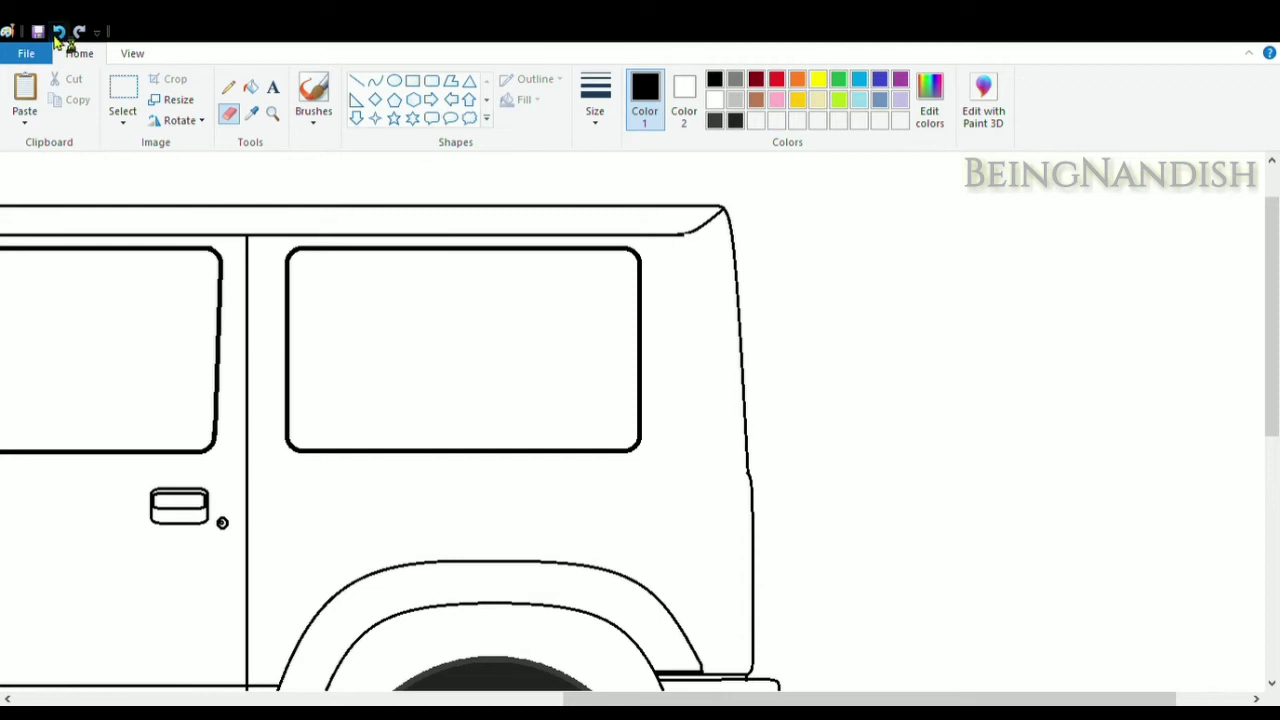
pyautogui.click(60, 34)
# Draw a tall rounded rectangle behind the body as the spare wheel, reaching from window height to the rear bumper
pyautogui.scroll(-3, 774, 396)
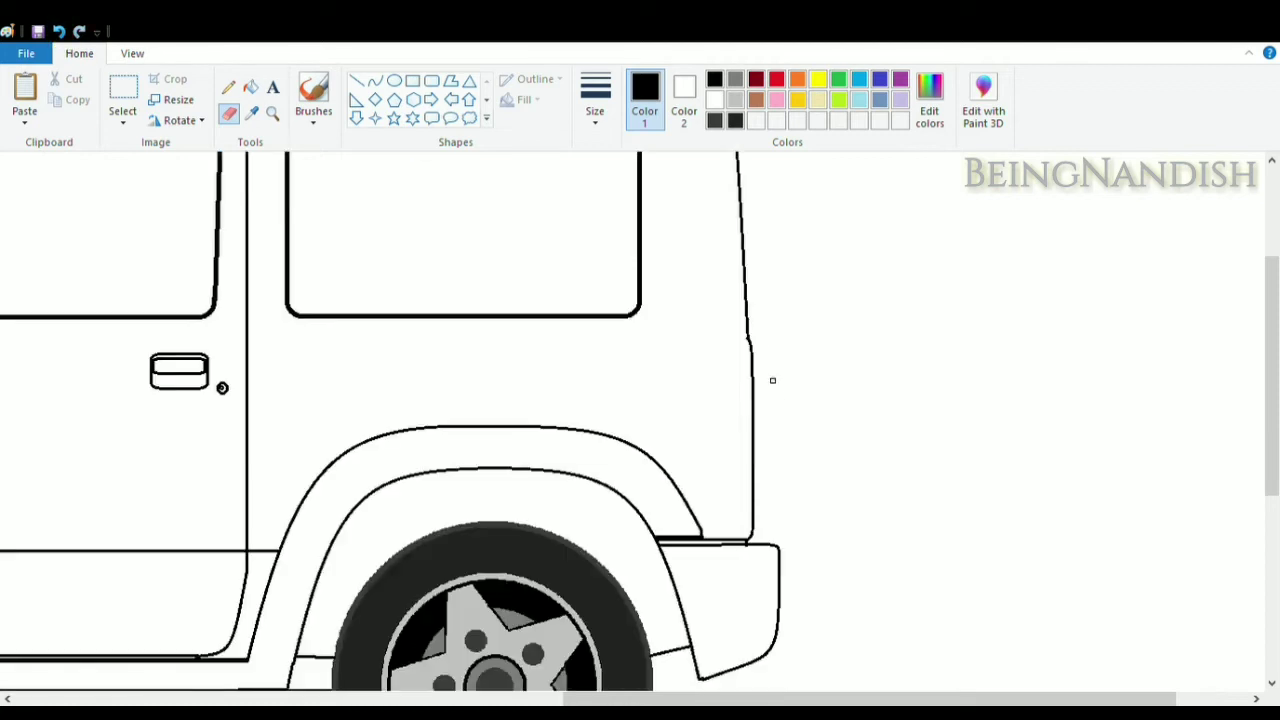
pyautogui.click(133, 54)
pyautogui.click(64, 98)
pyautogui.scroll(1, 394, 370)
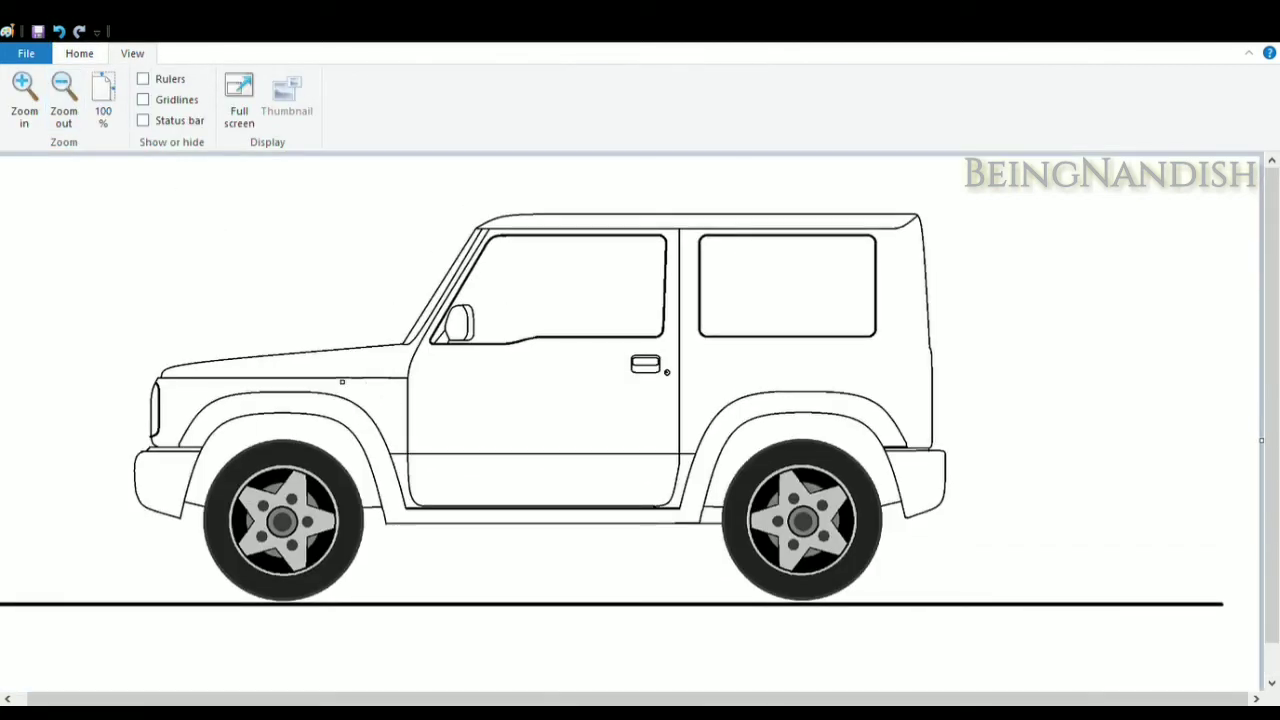
pyautogui.click(79, 54)
pyautogui.click(431, 80)
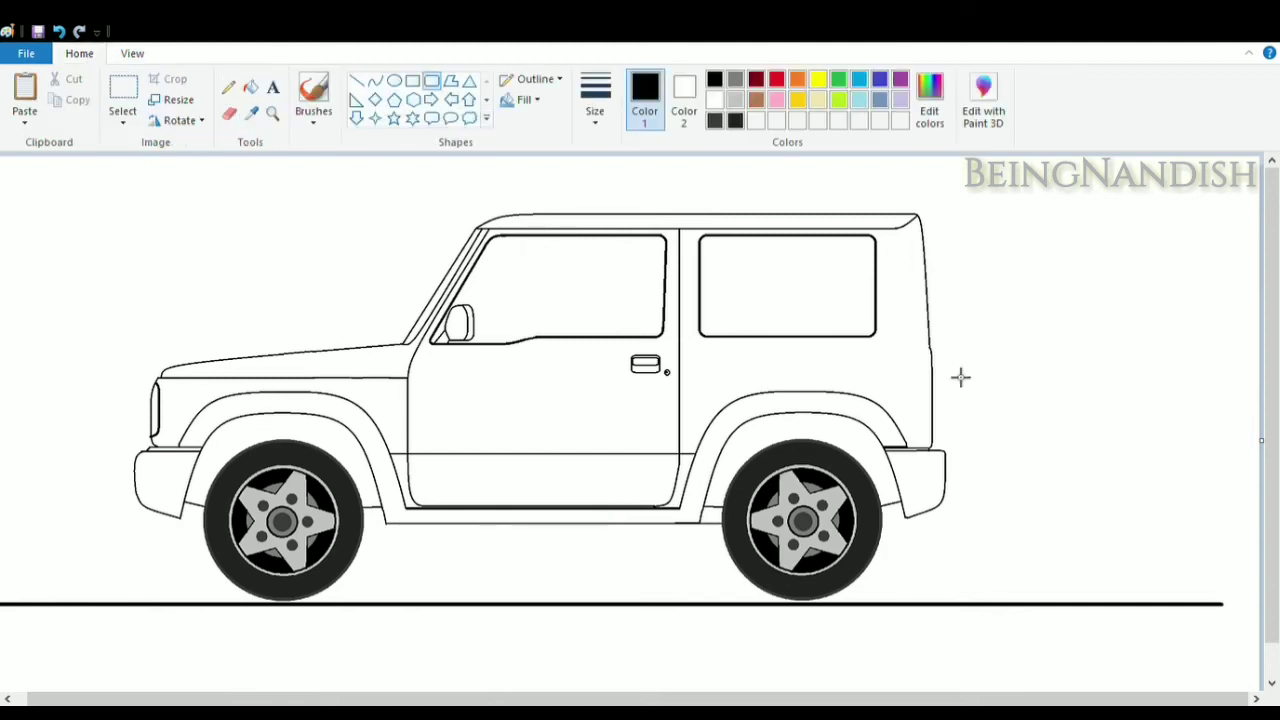
pyautogui.moveTo(940, 296); pyautogui.dragTo(1006, 451)
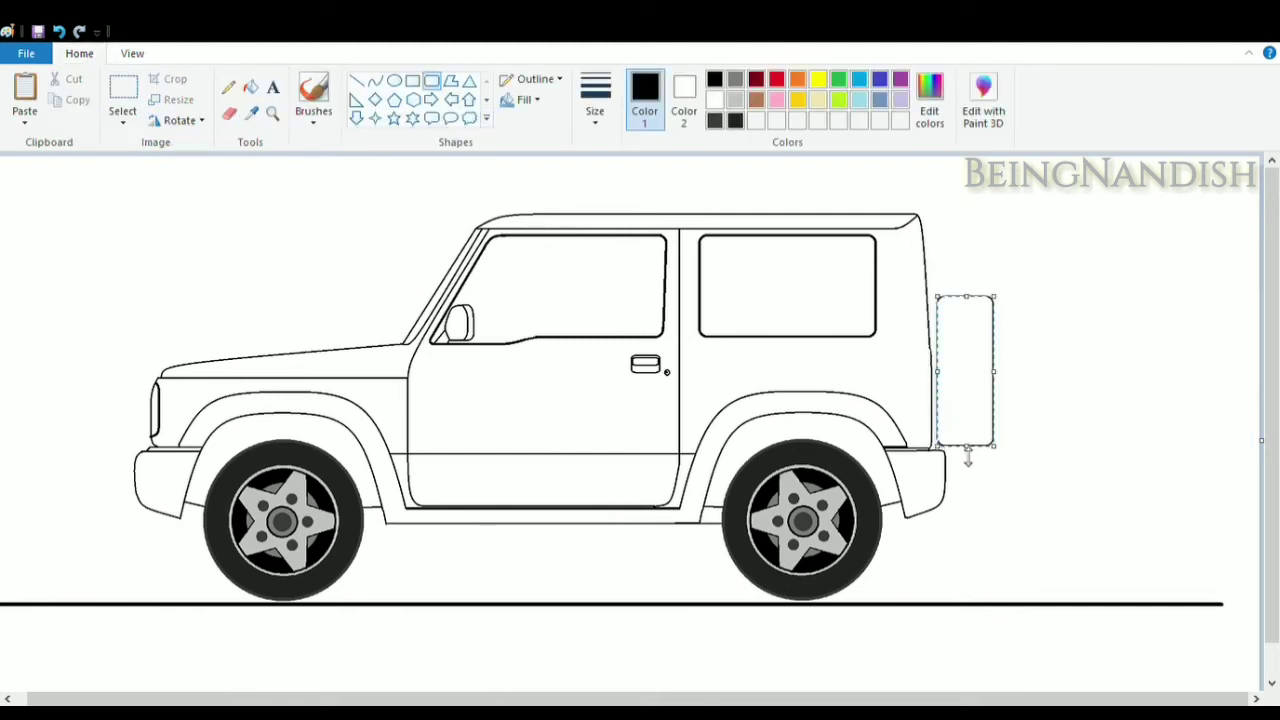
pyautogui.moveTo(964, 449); pyautogui.dragTo(964, 466)
pyautogui.moveTo(994, 378); pyautogui.dragTo(999, 378)
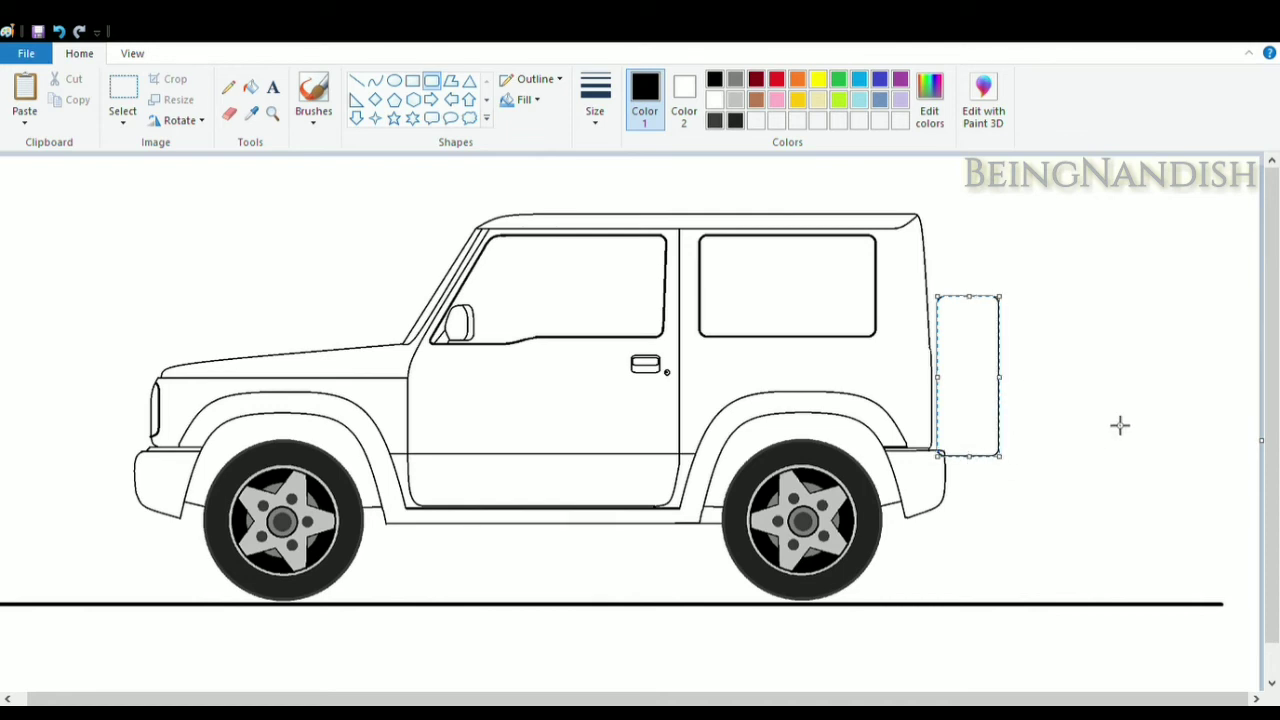
pyautogui.click(1043, 361)
# Erase the part of the spare wheel's outline that overlaps the rear bumper
pyautogui.click(132, 53)
pyautogui.click(24, 95)
pyautogui.hscroll(10, 706, 464)
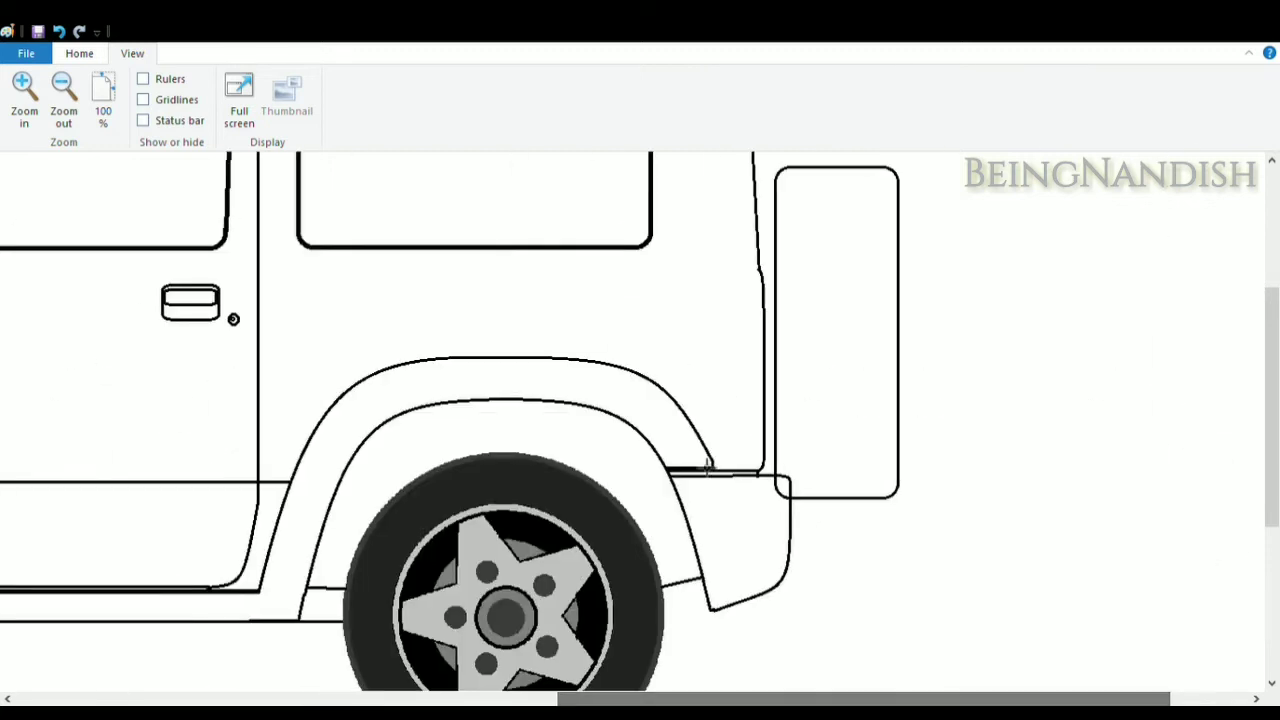
pyautogui.click(79, 53)
pyautogui.click(229, 114)
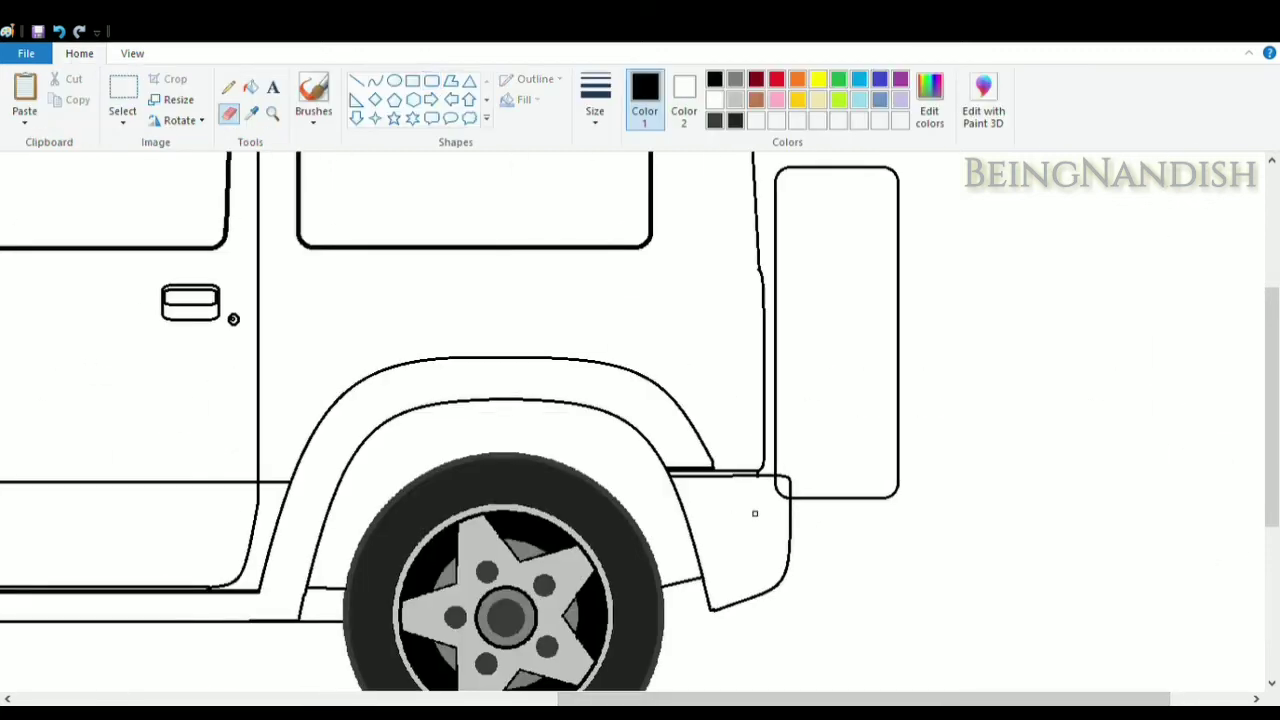
# Draw a narrow vertical rectangle as the mount between the body's rear edge and the spare wheel
pyautogui.click(412, 81)
pyautogui.moveTo(763, 268); pyautogui.dragTo(777, 424)
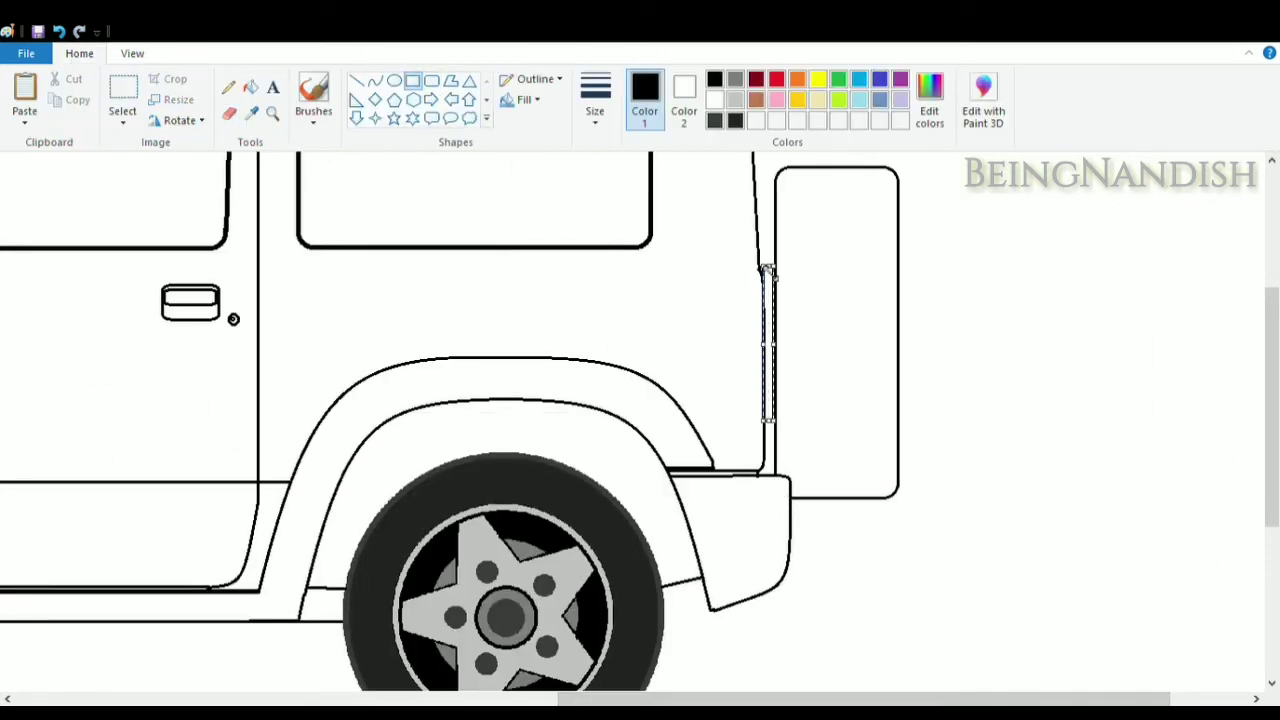
pyautogui.moveTo(763, 267); pyautogui.dragTo(766, 261)
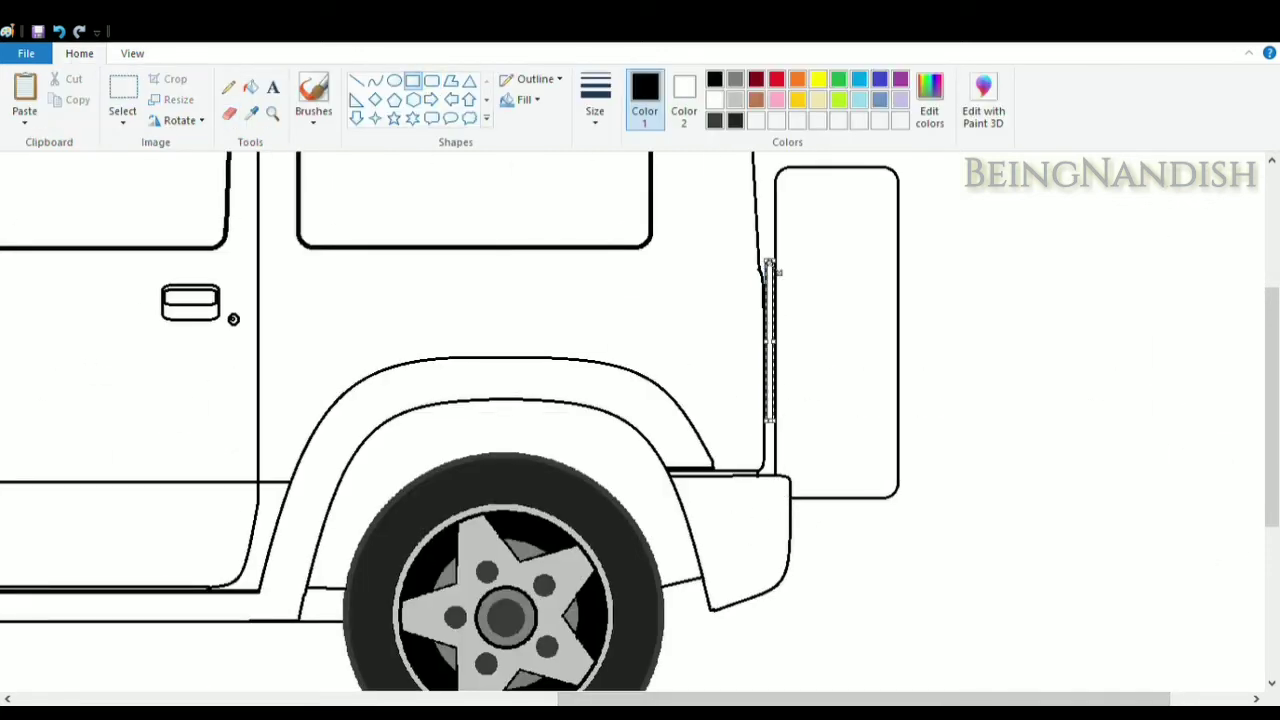
pyautogui.click(732, 327)
# Draw a vertical line just inside each long side of the spare wheel
pyautogui.click(356, 80)
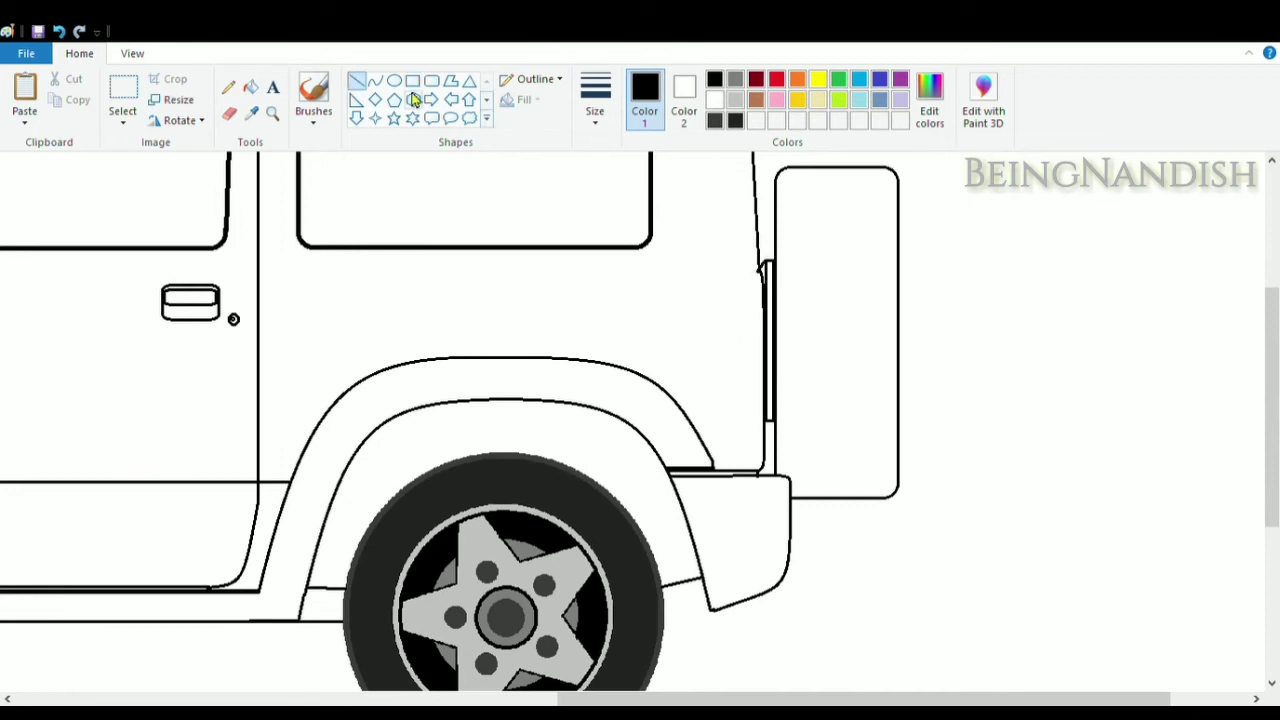
pyautogui.moveTo(785, 172); pyautogui.dragTo(785, 450)
pyautogui.moveTo(888, 172); pyautogui.dragTo(888, 445)
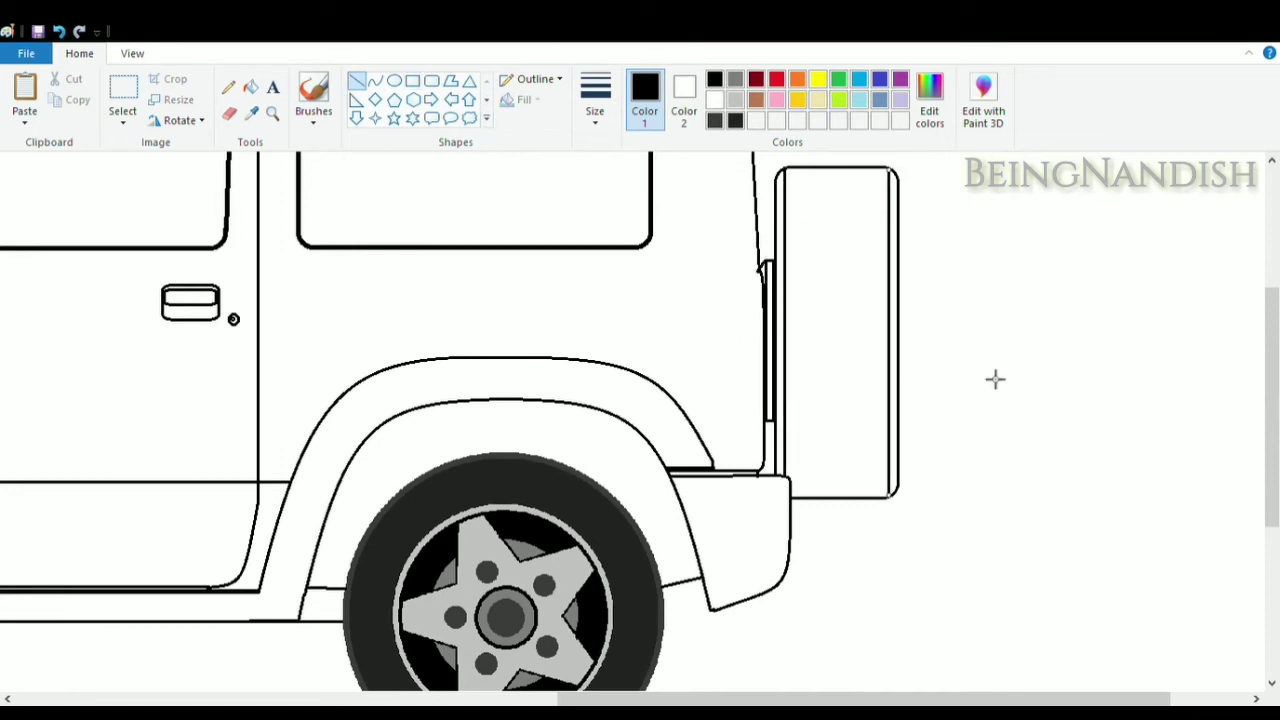
pyautogui.moveTo(863, 698); pyautogui.dragTo(634, 698)
pyautogui.scroll(3, 634, 650)
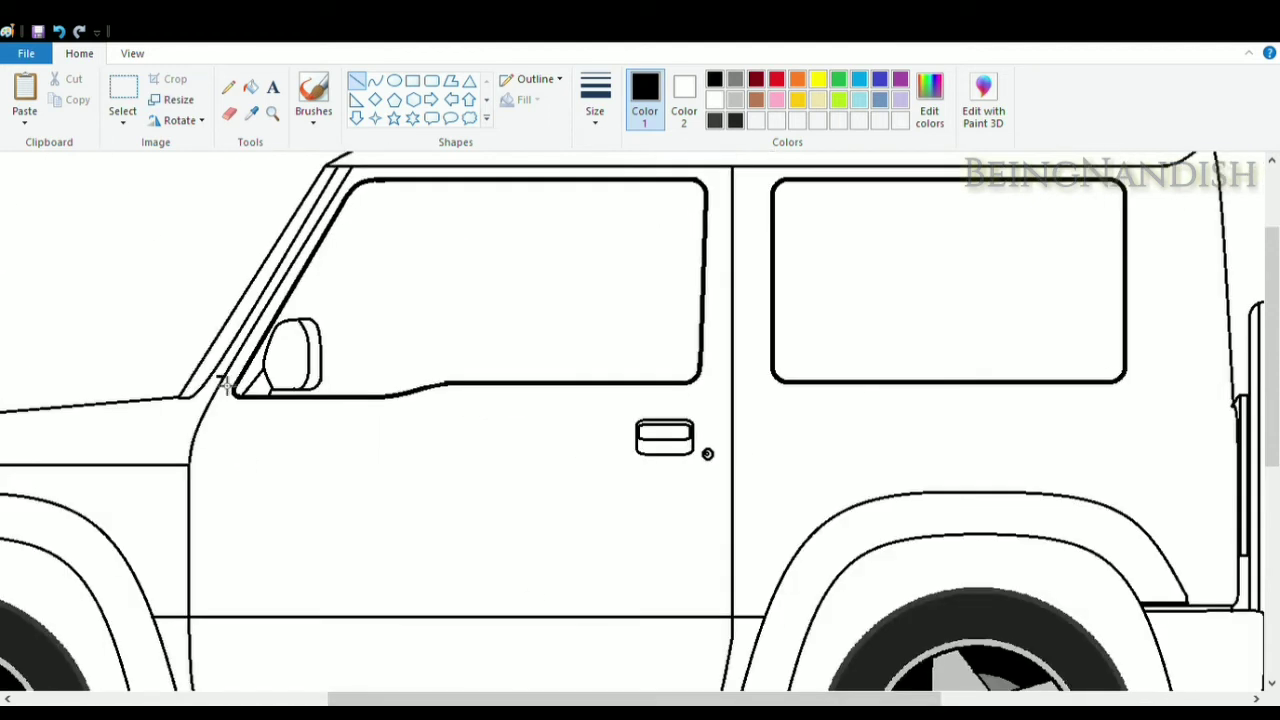
# Draw a short line across the windshield pillar's base and a slanted line from the hood's rear edge down to the fender line
pyautogui.moveTo(225, 377); pyautogui.dragTo(208, 377)
pyautogui.moveTo(468, 698); pyautogui.dragTo(272, 698)
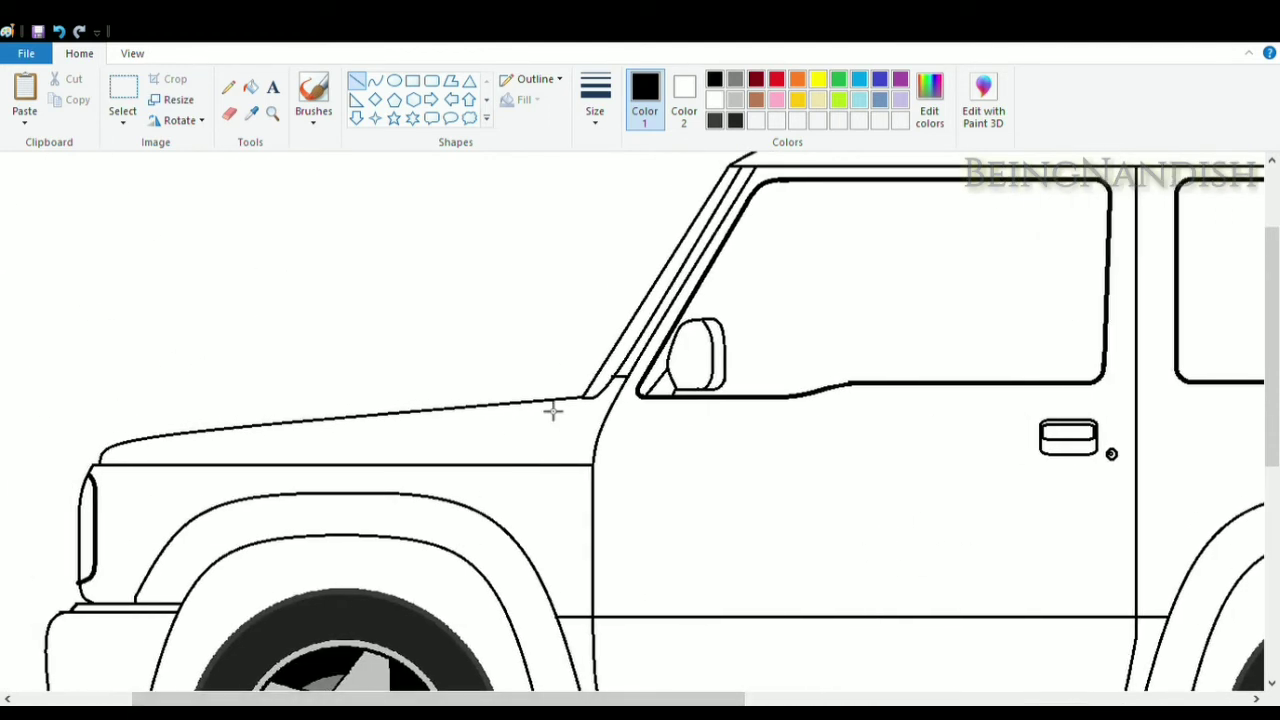
pyautogui.moveTo(544, 446); pyautogui.dragTo(522, 465)
pyautogui.click(134, 55)
pyautogui.click(64, 98)
pyautogui.click(80, 54)
pyautogui.scroll(1, 570, 428)
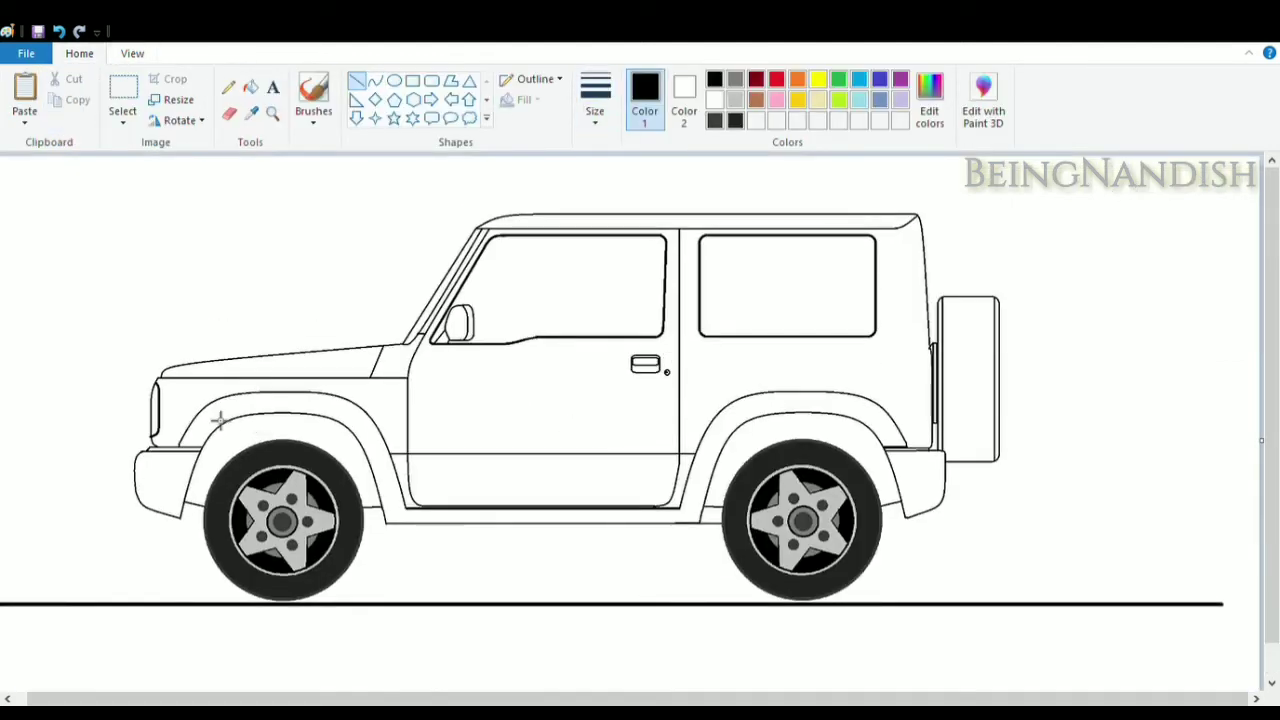
# Draw thin horizontal crease lines along the body at fender height, across the lower door, and beneath the roof edge
pyautogui.moveTo(160, 381)
pyautogui.mouseDown()
pyautogui.moveTo(306, 403)
pyautogui.moveTo(932, 381)
pyautogui.mouseUp()
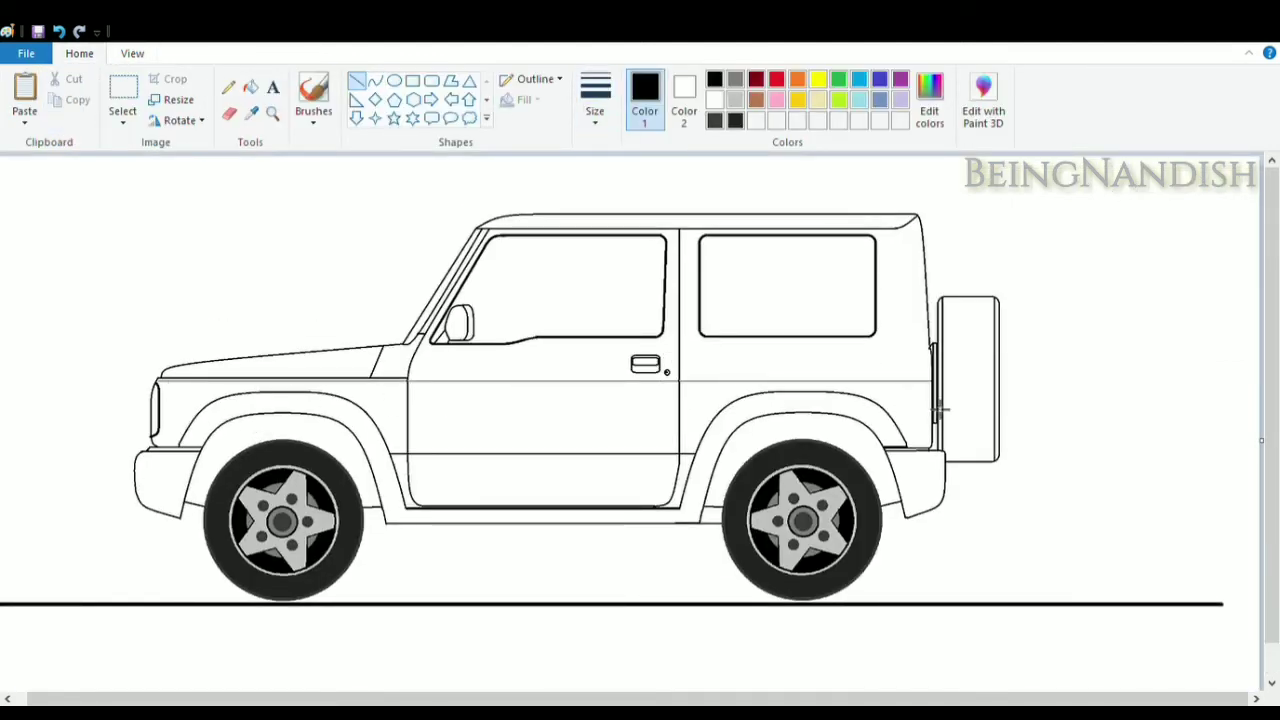
pyautogui.moveTo(398, 462); pyautogui.dragTo(693, 461)
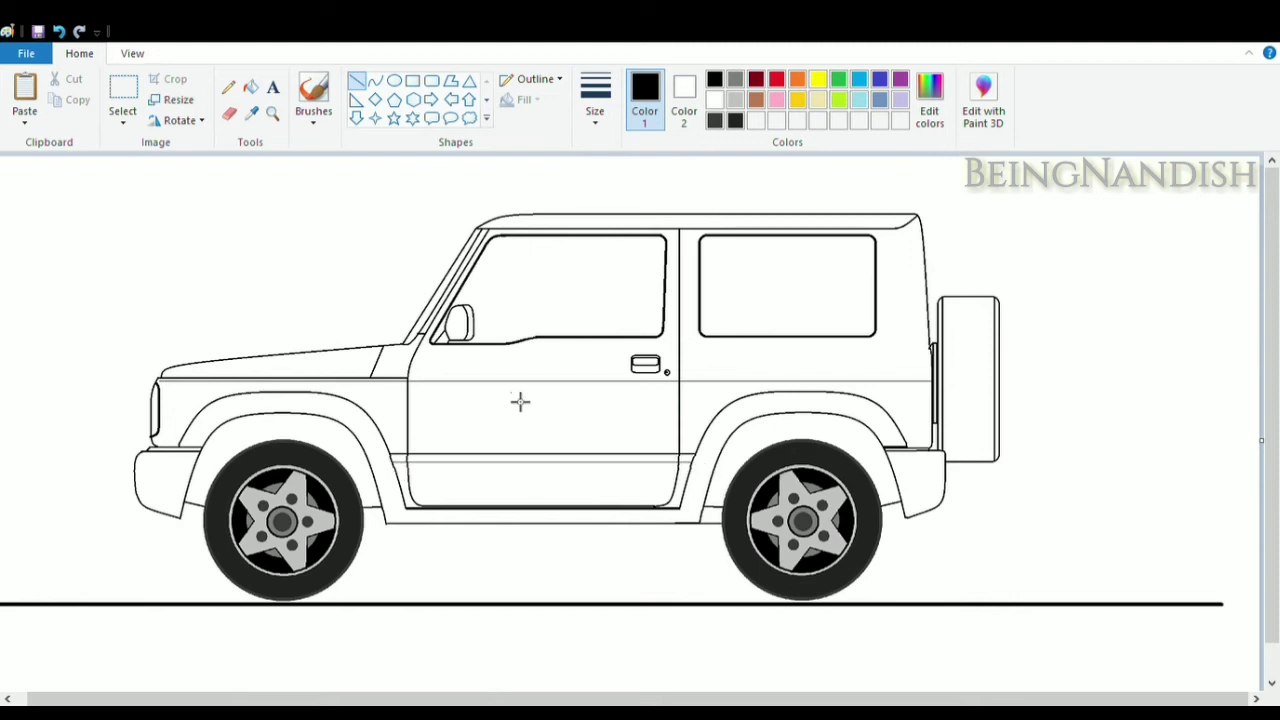
pyautogui.moveTo(489, 231); pyautogui.dragTo(902, 226)
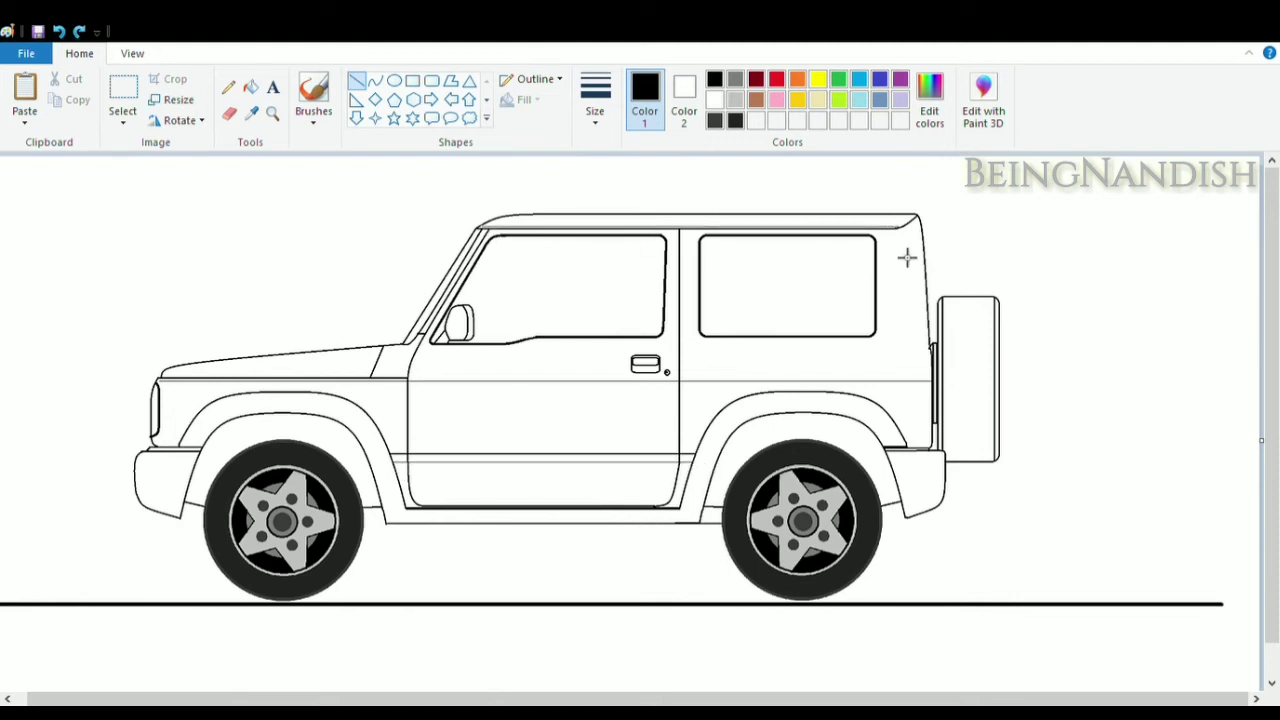
# Draw a thin rounded rectangle around the rear side window, slightly larger than the window
pyautogui.click(431, 80)
pyautogui.moveTo(692, 234); pyautogui.dragTo(882, 341)
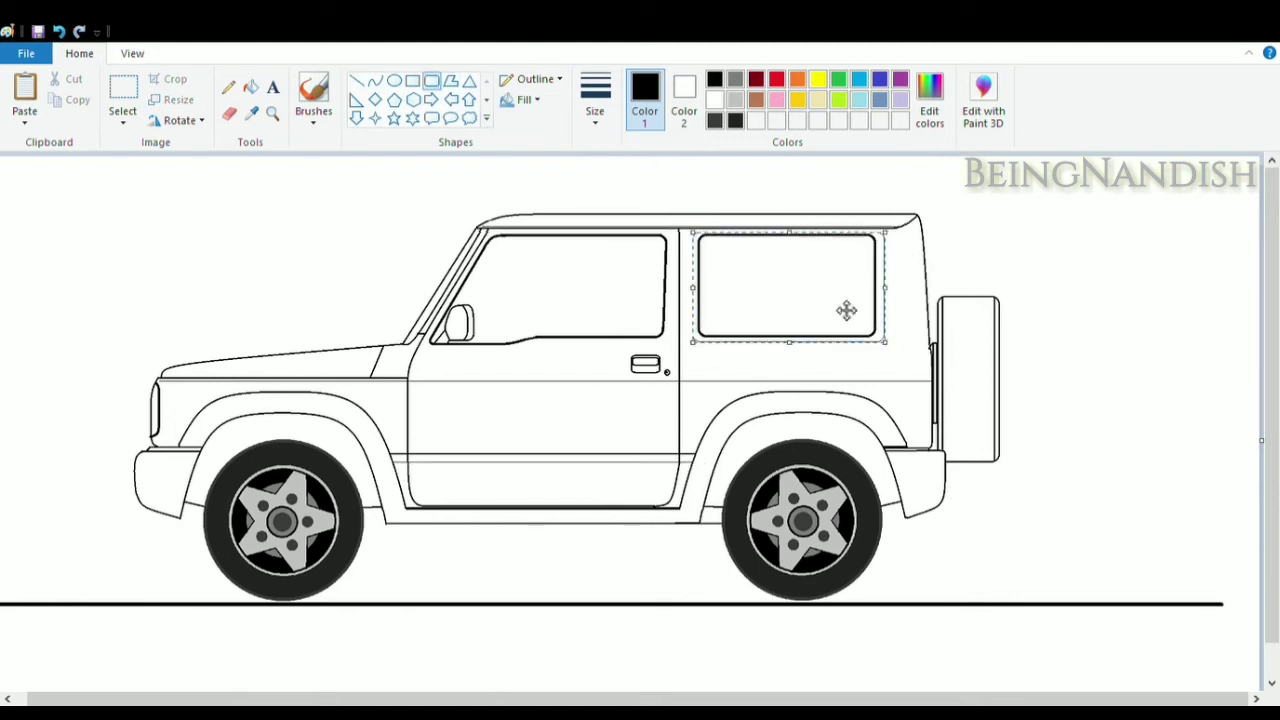
pyautogui.click(979, 247)
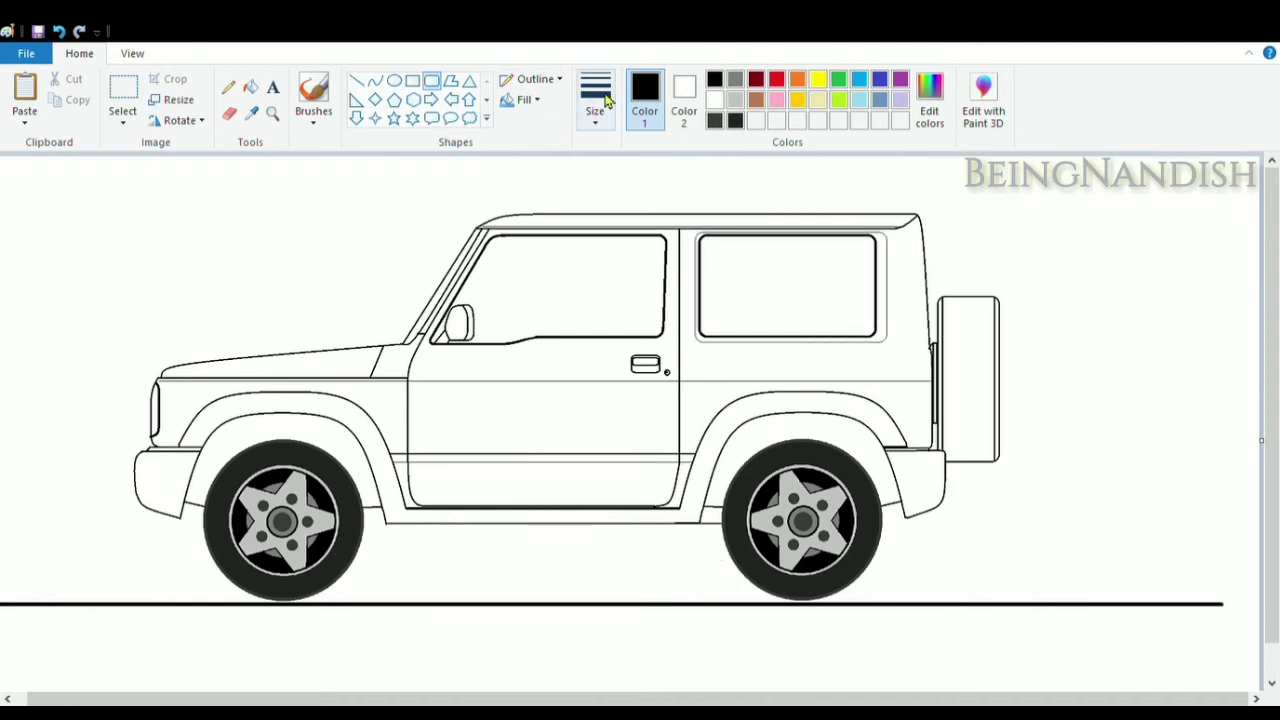
# Draw a rounded fog lamp housing in the front bumper, erasing its rear side and closing it with a curve
pyautogui.click(132, 53)
pyautogui.click(24, 92)
pyautogui.moveTo(316, 565); pyautogui.dragTo(304, 531)
pyautogui.click(87, 53)
pyautogui.click(229, 114)
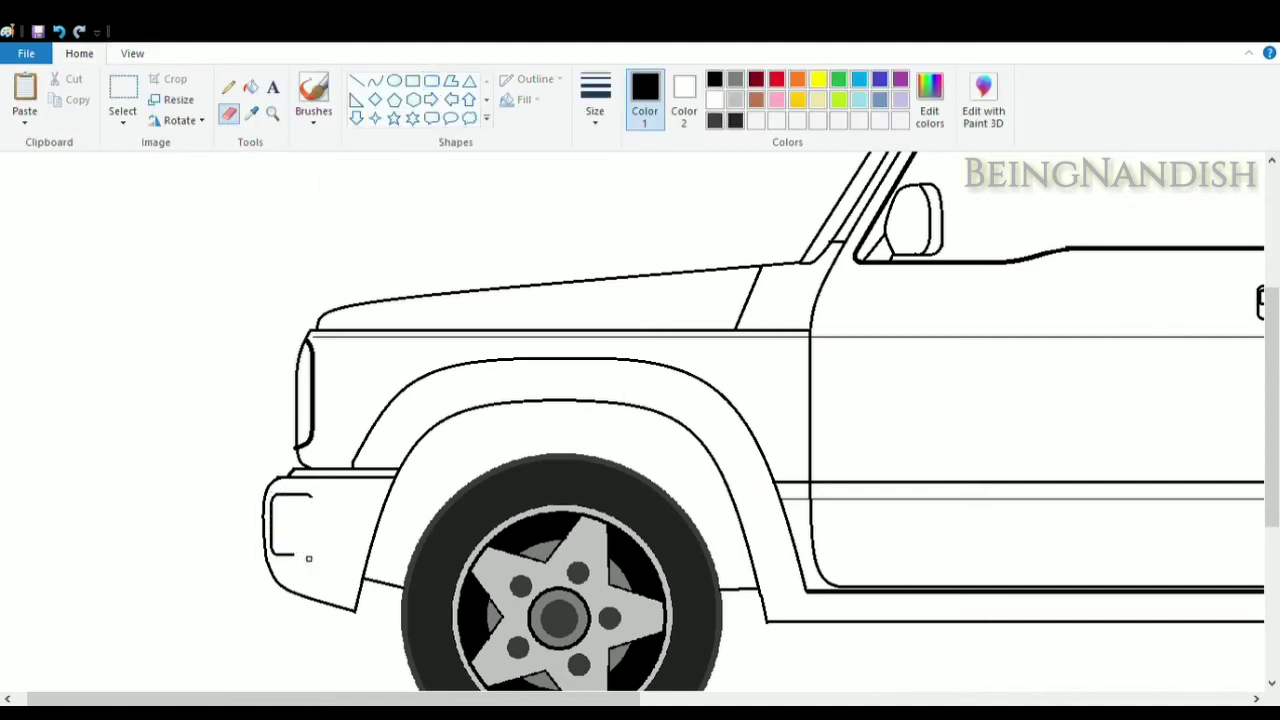
pyautogui.click(375, 81)
pyautogui.moveTo(312, 497)
pyautogui.mouseDown()
pyautogui.moveTo(294, 555)
pyautogui.moveTo(329, 514)
pyautogui.moveTo(315, 563)
pyautogui.mouseUp()
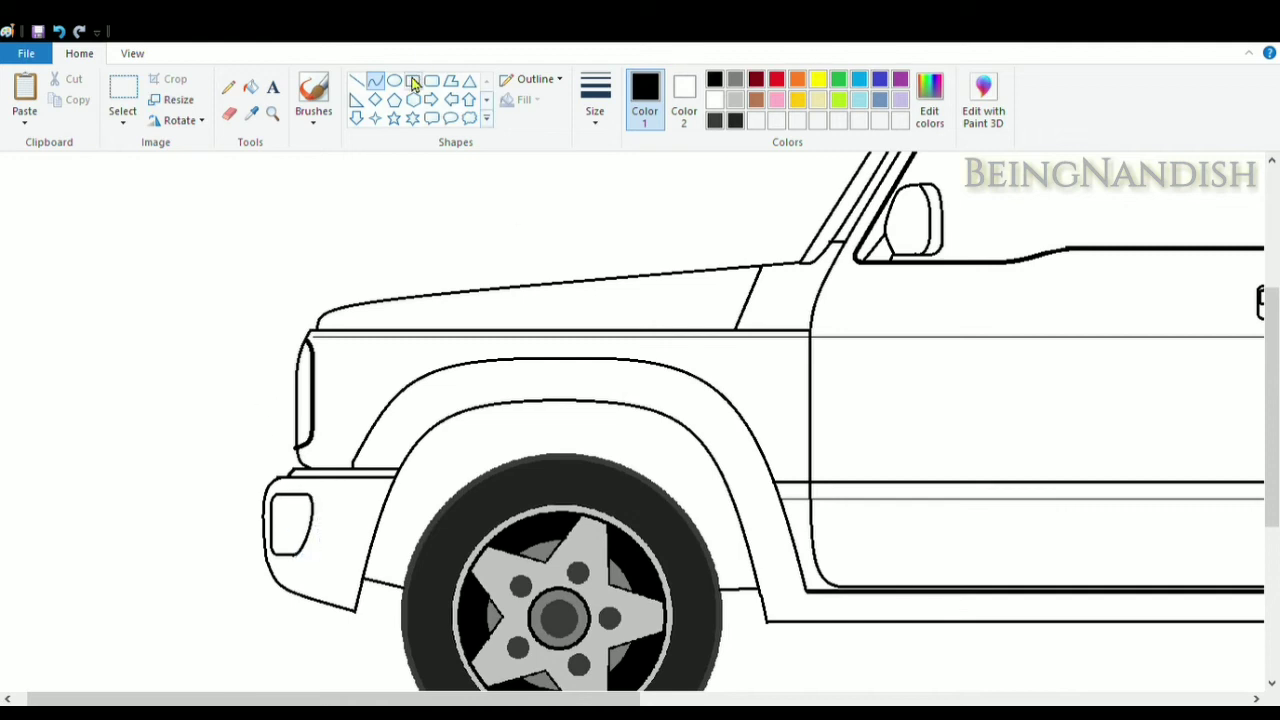
# Draw a narrow upright ellipse with a slimmer one inside it as the fog lamp within the housing
pyautogui.moveTo(293, 508); pyautogui.dragTo(305, 559)
pyautogui.click(296, 494)
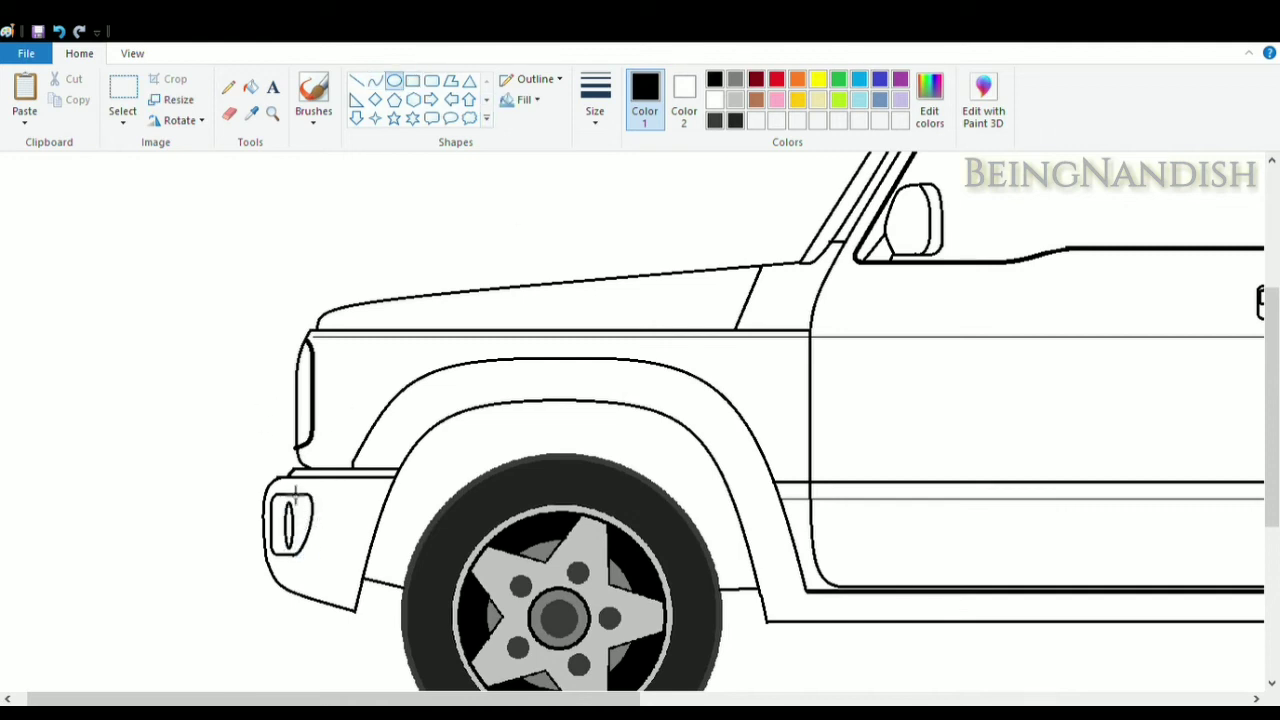
pyautogui.moveTo(294, 506)
pyautogui.mouseDown()
pyautogui.moveTo(307, 559)
pyautogui.moveTo(372, 592)
pyautogui.mouseUp()
pyautogui.click(368, 475)
# Draw a horizontal line along the side sill between the wheel arches, just above its lower edge
pyautogui.click(358, 81)
pyautogui.moveTo(350, 699); pyautogui.dragTo(634, 699)
pyautogui.moveTo(190, 621); pyautogui.dragTo(813, 629)
pyautogui.click(692, 675)
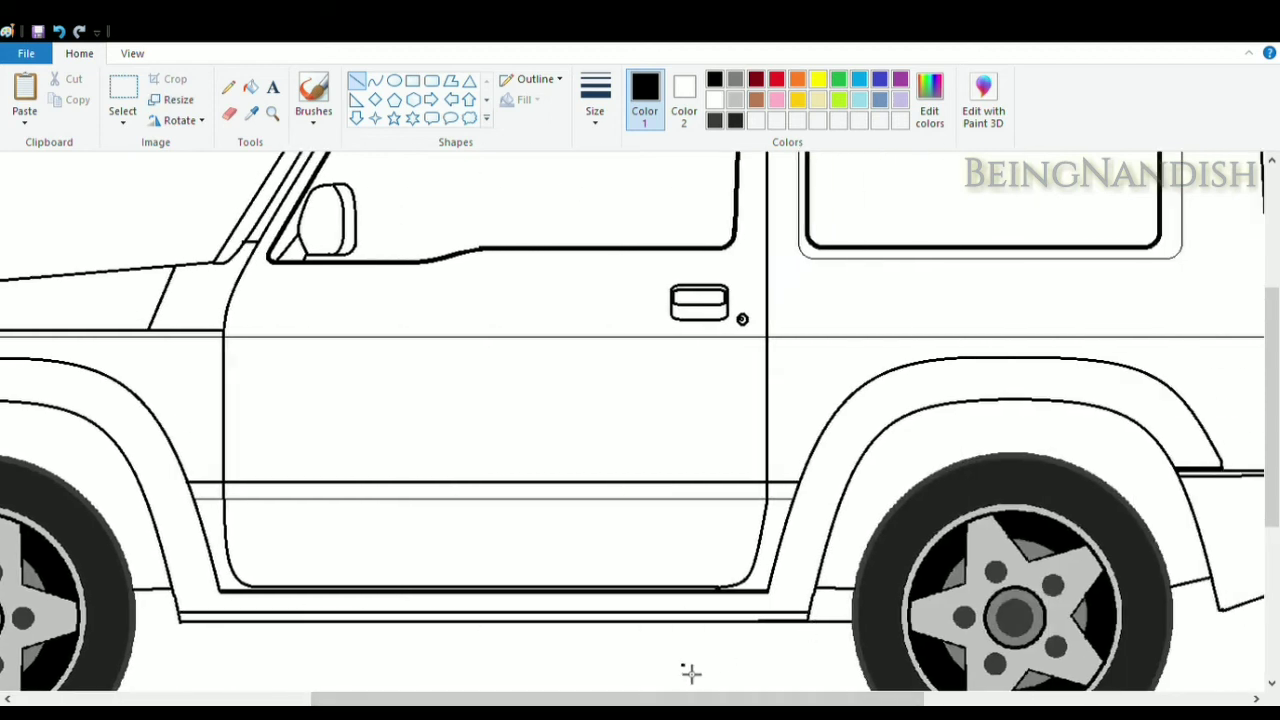
# Draw two short horizontal vent lines, one above the other, on the panel between the hood and the door
pyautogui.scroll(3, 655, 641)
pyautogui.moveTo(617, 699); pyautogui.dragTo(515, 699)
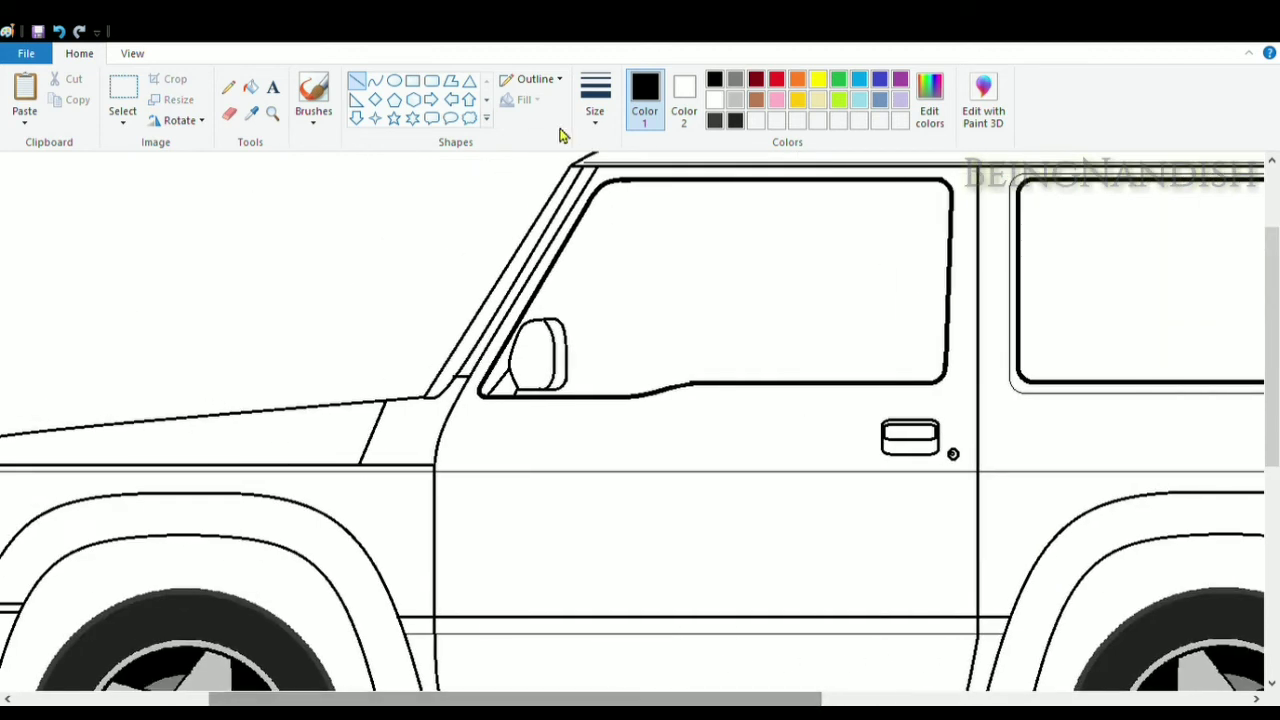
pyautogui.moveTo(384, 433)
pyautogui.mouseDown()
pyautogui.moveTo(423, 433)
pyautogui.moveTo(417, 454)
pyautogui.mouseUp()
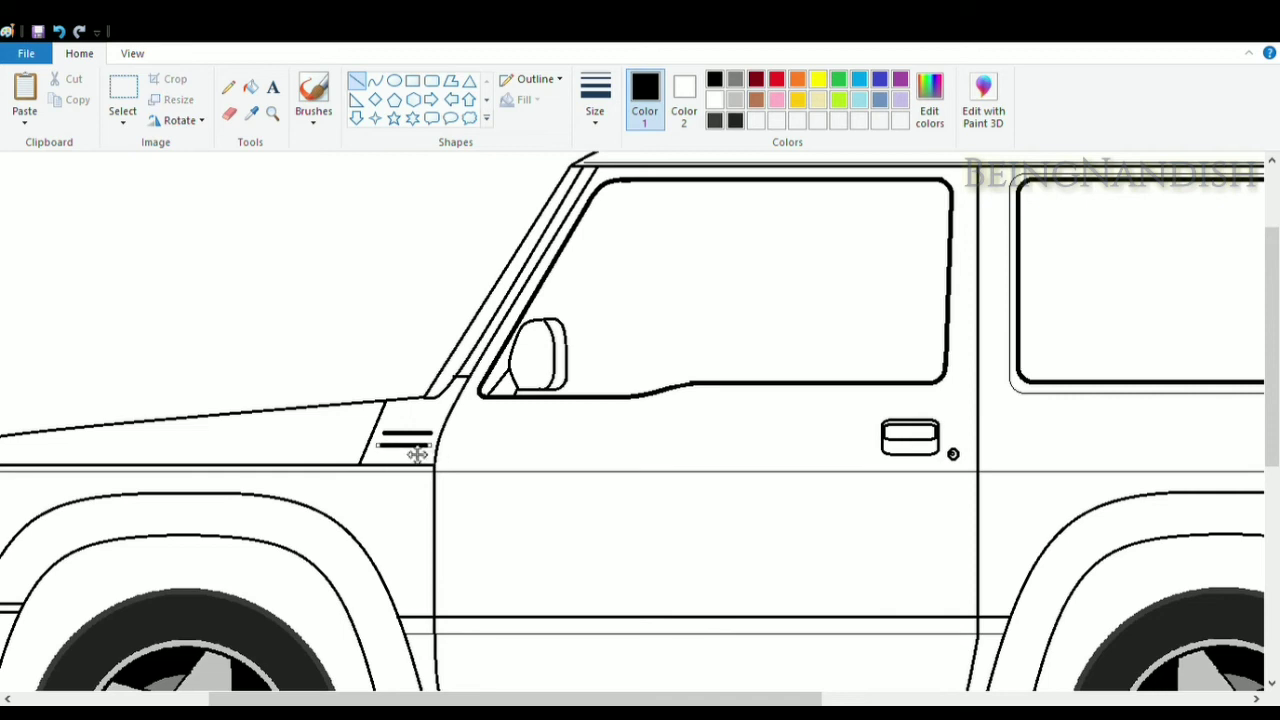
pyautogui.click(501, 467)
# Erase the headlight's thin front outline and replace it with a thick curve bulging forward
pyautogui.moveTo(538, 699); pyautogui.dragTo(332, 699)
pyautogui.click(229, 114)
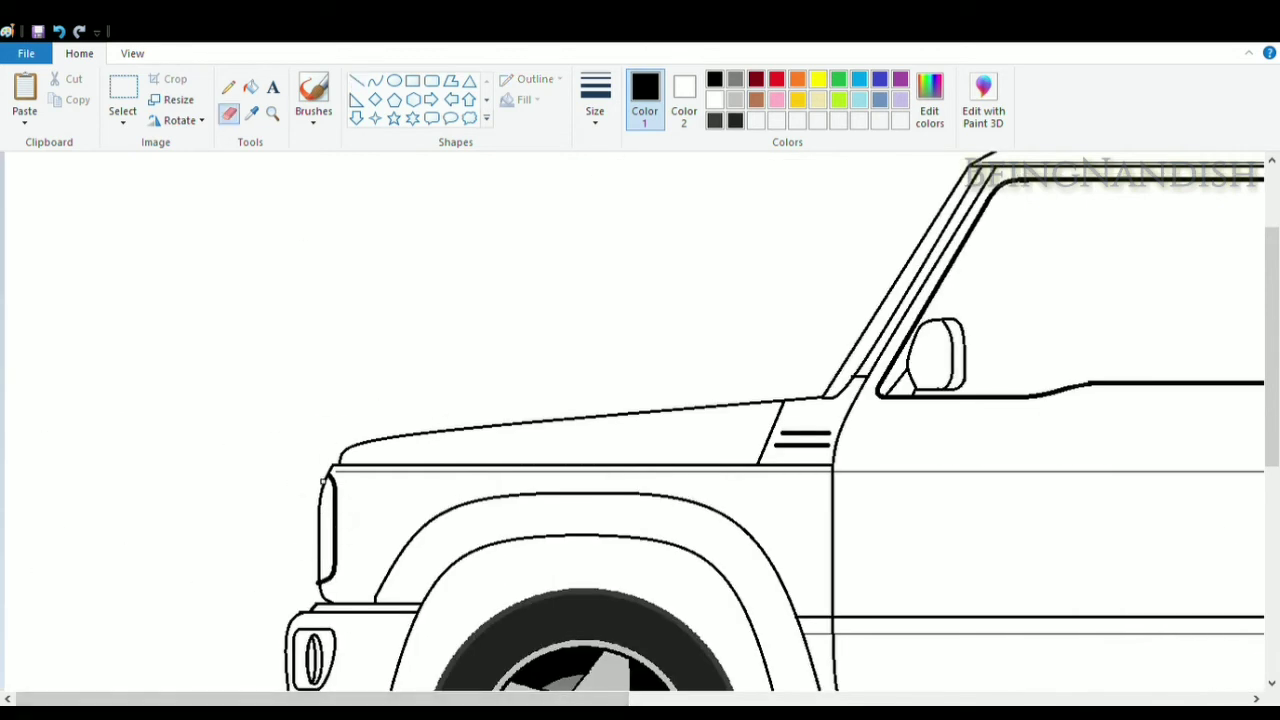
pyautogui.click(132, 53)
pyautogui.click(33, 105)
pyautogui.click(79, 53)
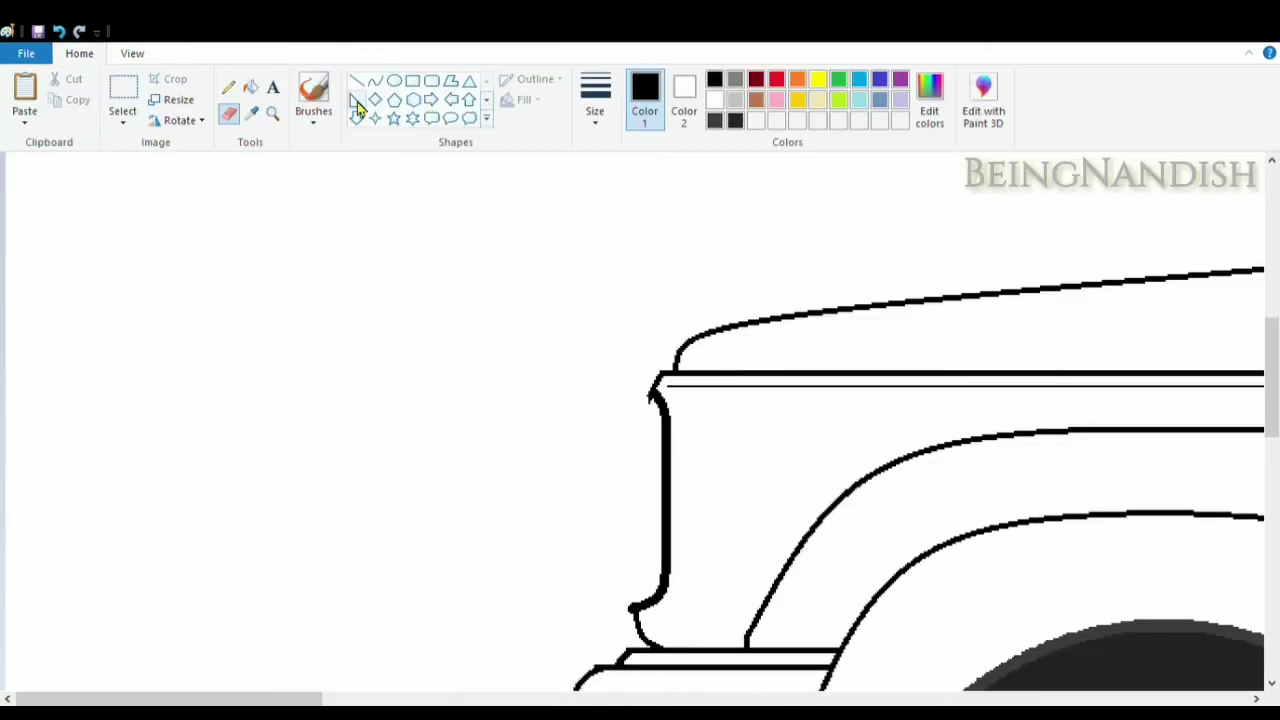
pyautogui.click(375, 81)
pyautogui.moveTo(653, 394); pyautogui.dragTo(633, 608)
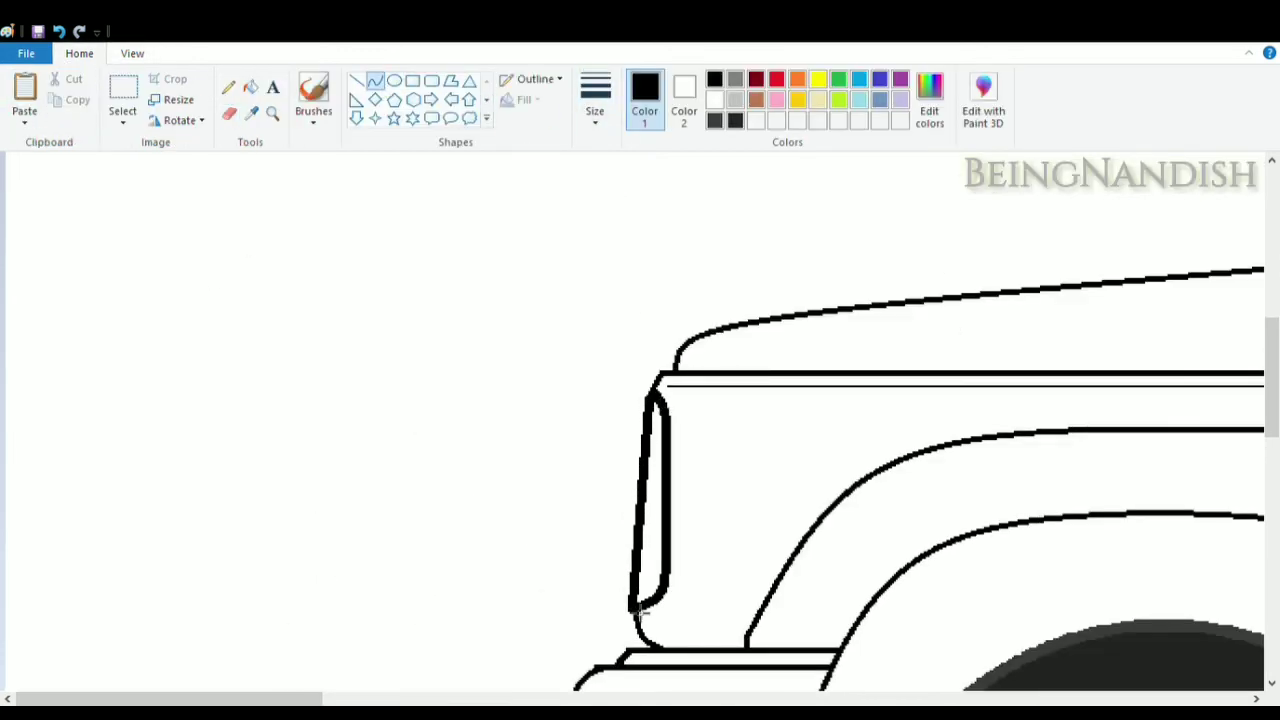
pyautogui.moveTo(645, 468); pyautogui.dragTo(635, 433)
pyautogui.click(627, 480)
pyautogui.scroll(-2, 526, 366)
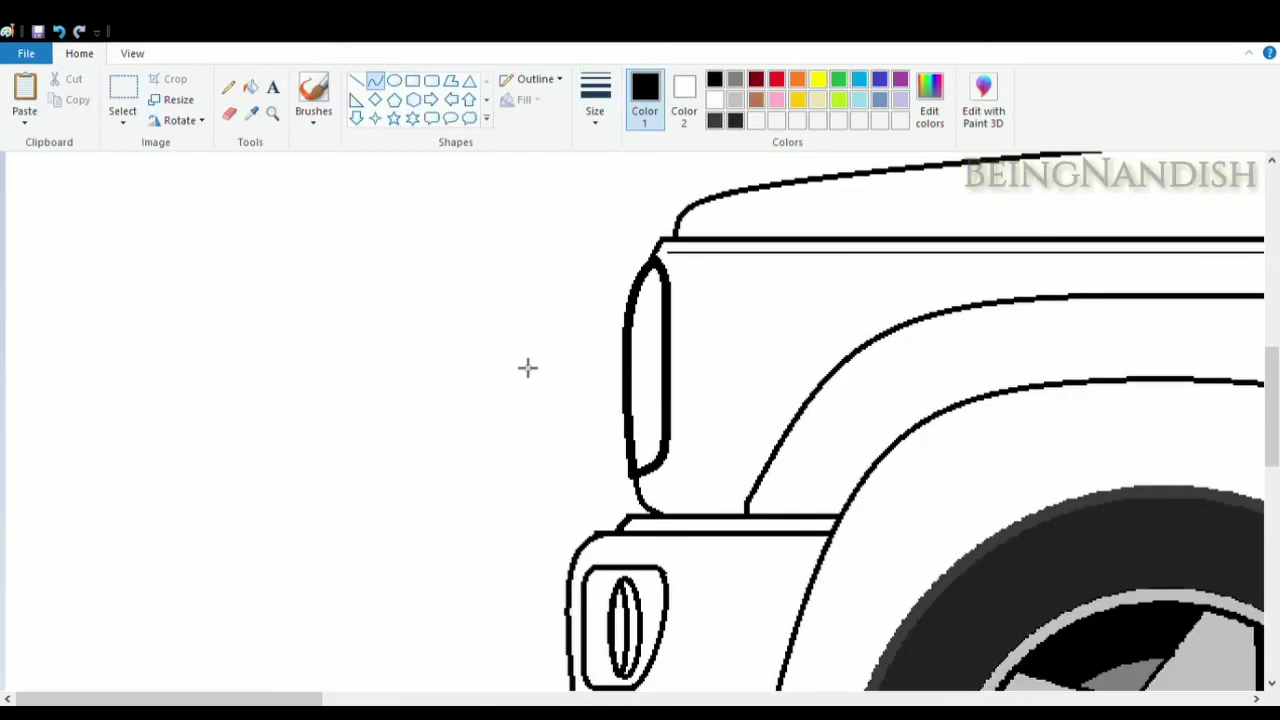
pyautogui.click(132, 53)
pyautogui.click(63, 95)
pyautogui.click(63, 95)
pyautogui.click(79, 53)
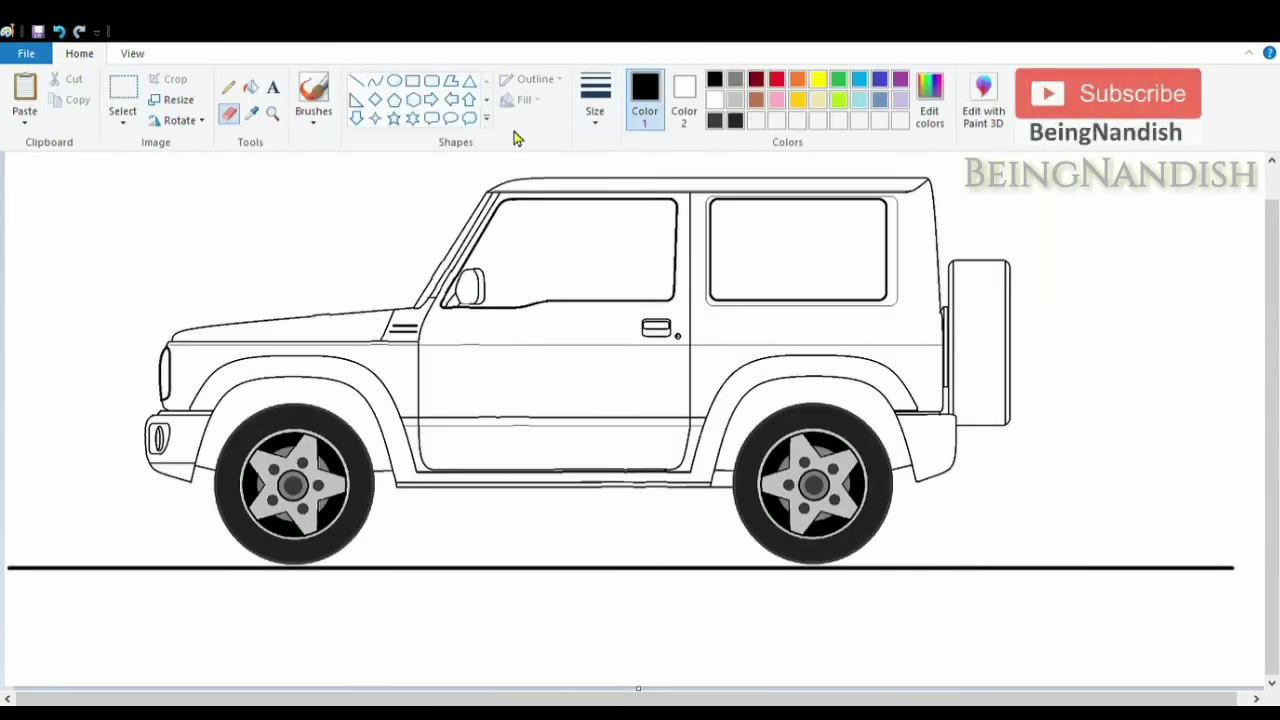
# Remove the ground line beneath the wheels by filling it with white
pyautogui.click(714, 100)
pyautogui.click(250, 87)
pyautogui.click(426, 569)
pyautogui.scroll(1, 426, 573)
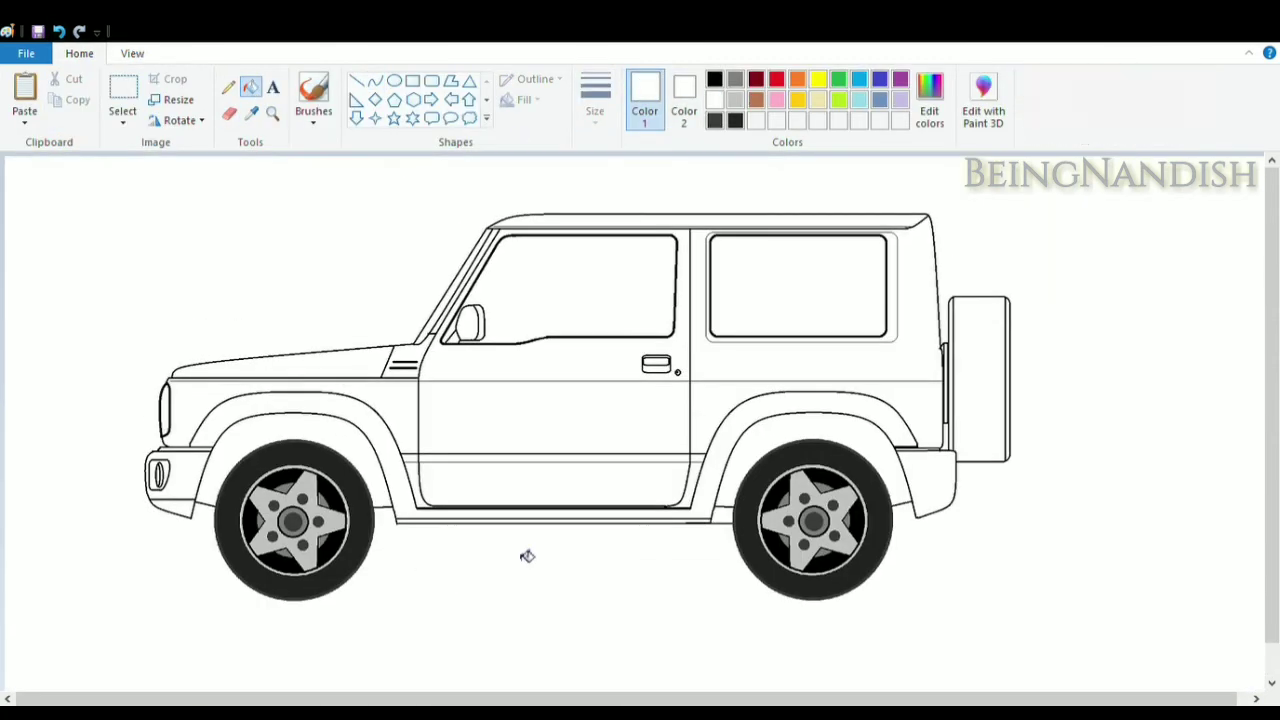
# Add the text JIMNY in gray at size 36 on the body below the rear window
pyautogui.click(272, 87)
pyautogui.click(743, 343)
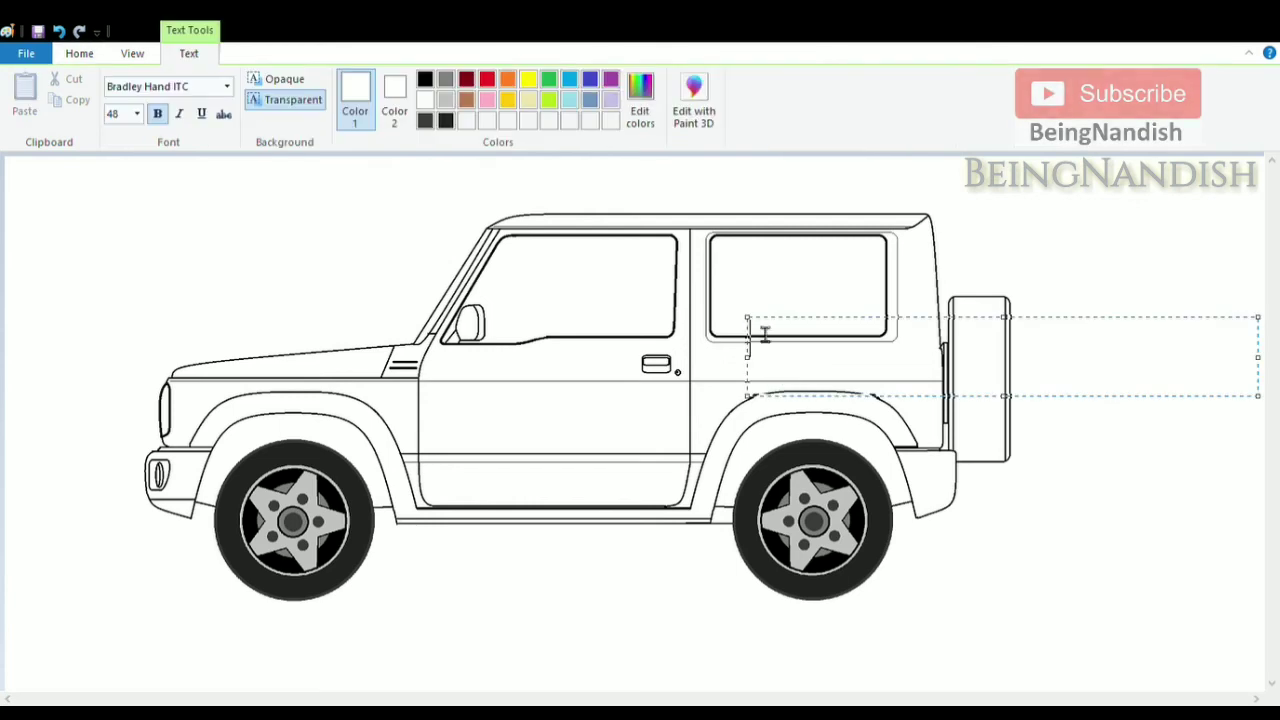
pyautogui.click(158, 115)
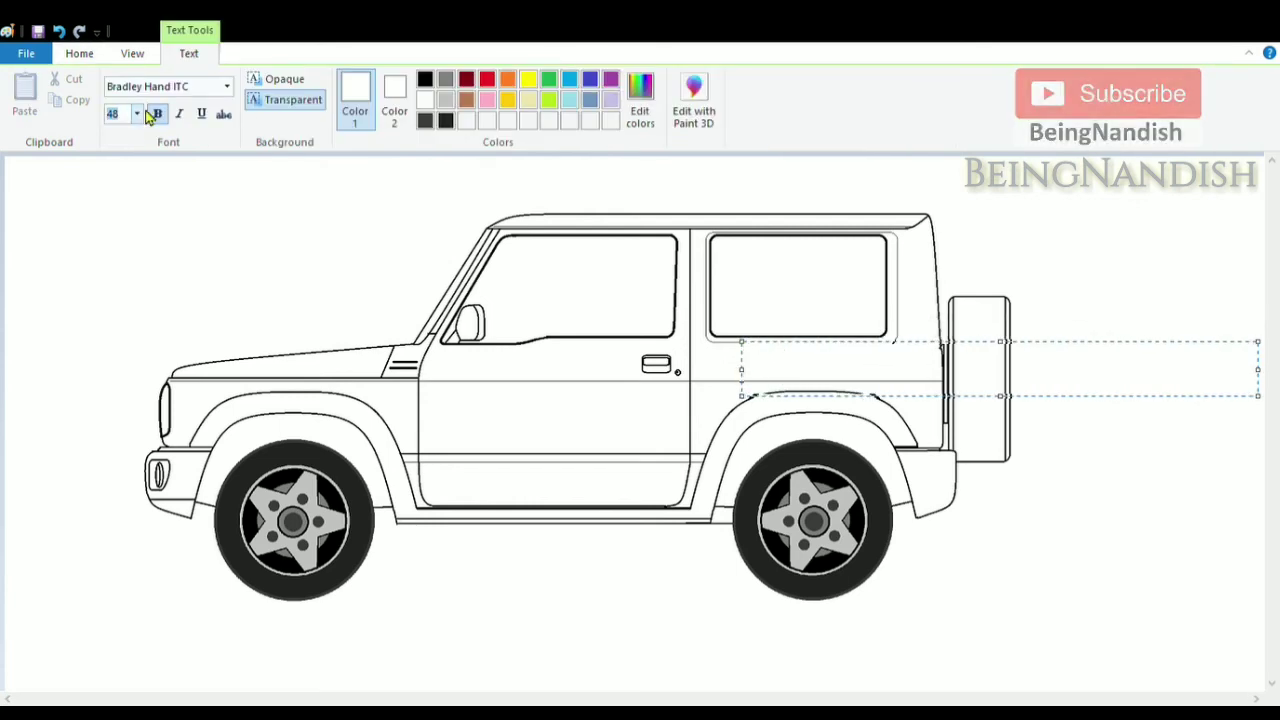
pyautogui.click(452, 82)
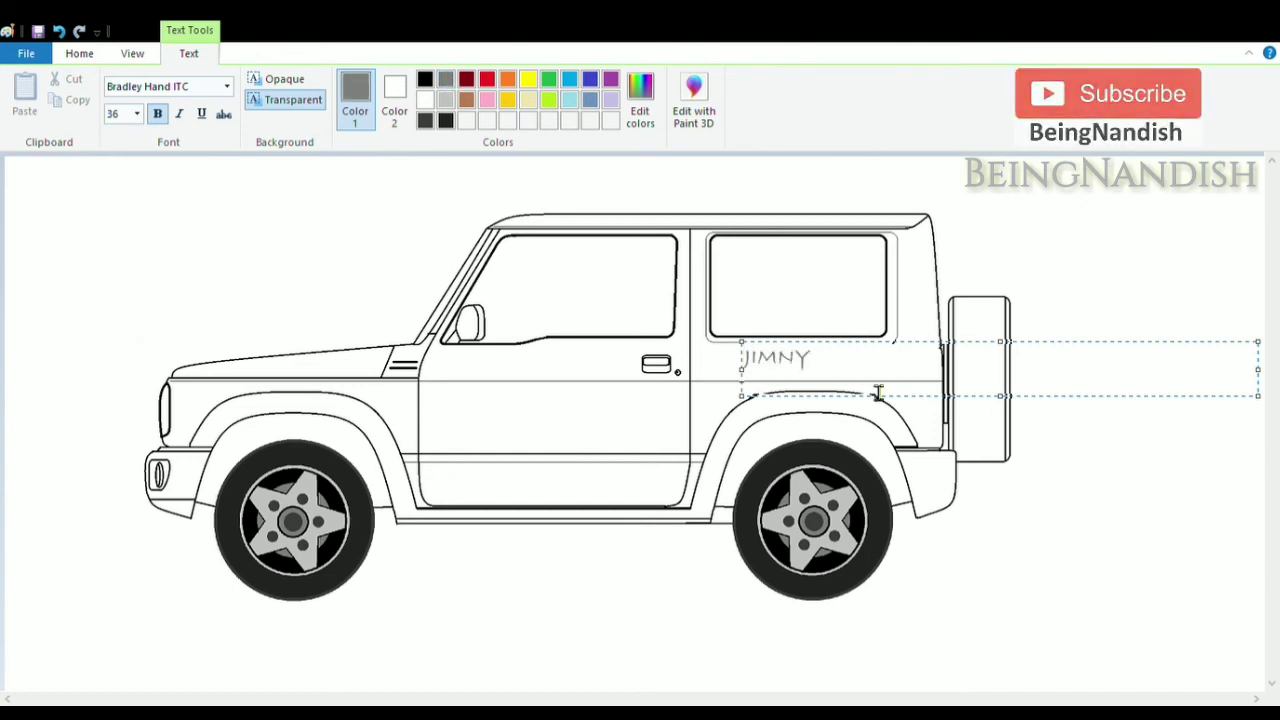
# Try the fonts Arial Black and Berlin Sans FB Demi on the JIMNY text
pyautogui.moveTo(878, 393); pyautogui.dragTo(745, 380)
pyautogui.click(227, 87)
pyautogui.click(195, 242)
pyautogui.click(227, 87)
pyautogui.click(210, 203)
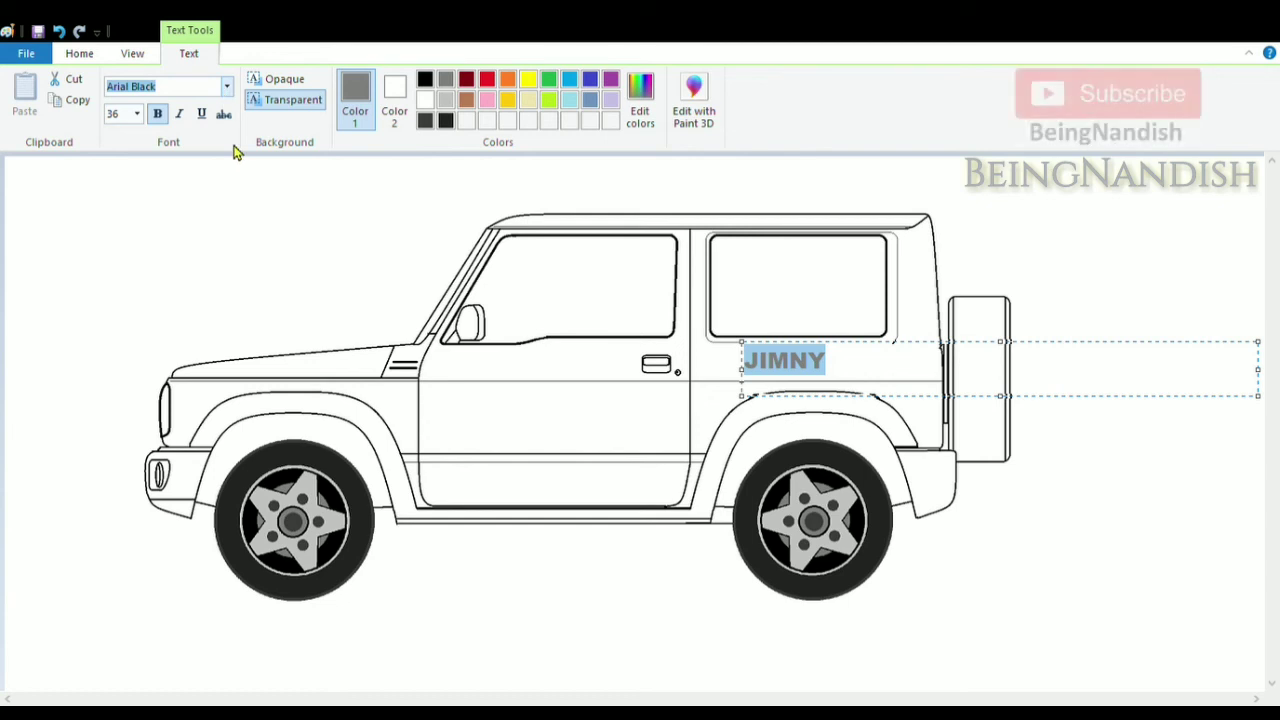
pyautogui.press('Down')
pyautogui.press('Down')
pyautogui.press('Down')
pyautogui.press('Down')
pyautogui.press('Down')
pyautogui.press('Down')
pyautogui.press('Down')
pyautogui.press('Down')
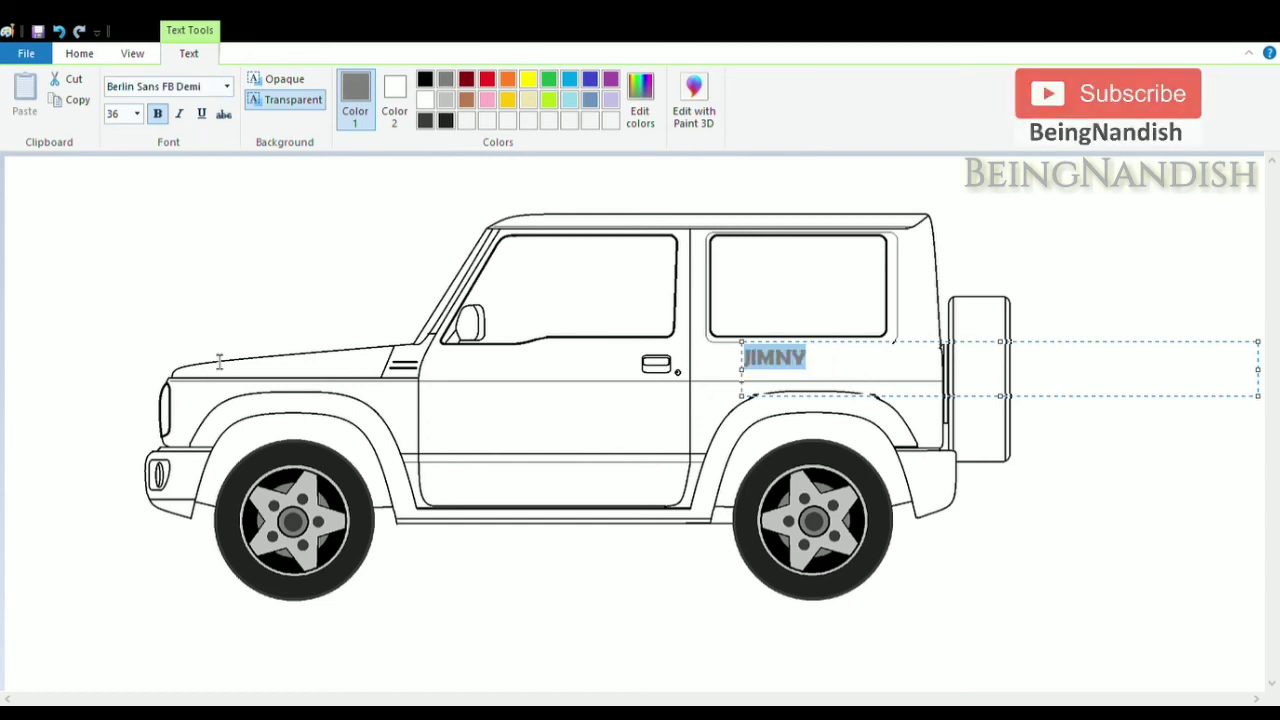
# Try the fonts Cooper Black and Copperplate Gothic Bold on the JIMNY text
pyautogui.click(226, 90)
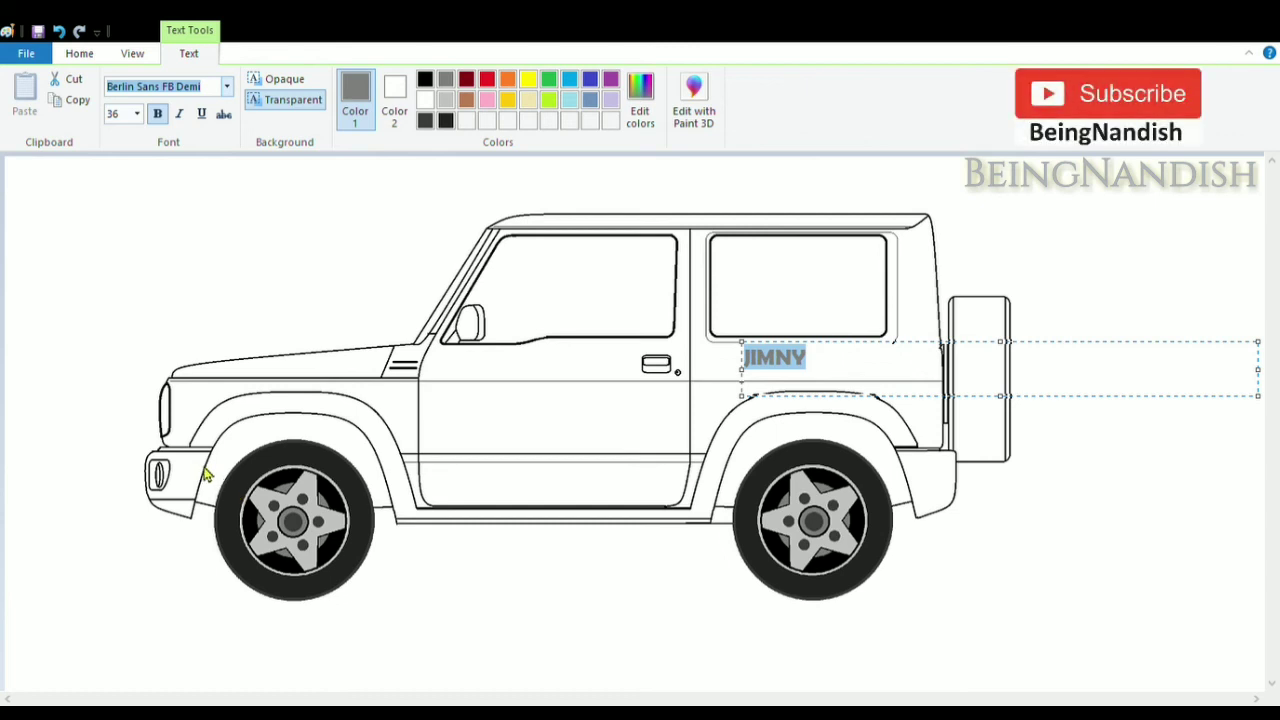
pyautogui.click(183, 411)
pyautogui.click(228, 90)
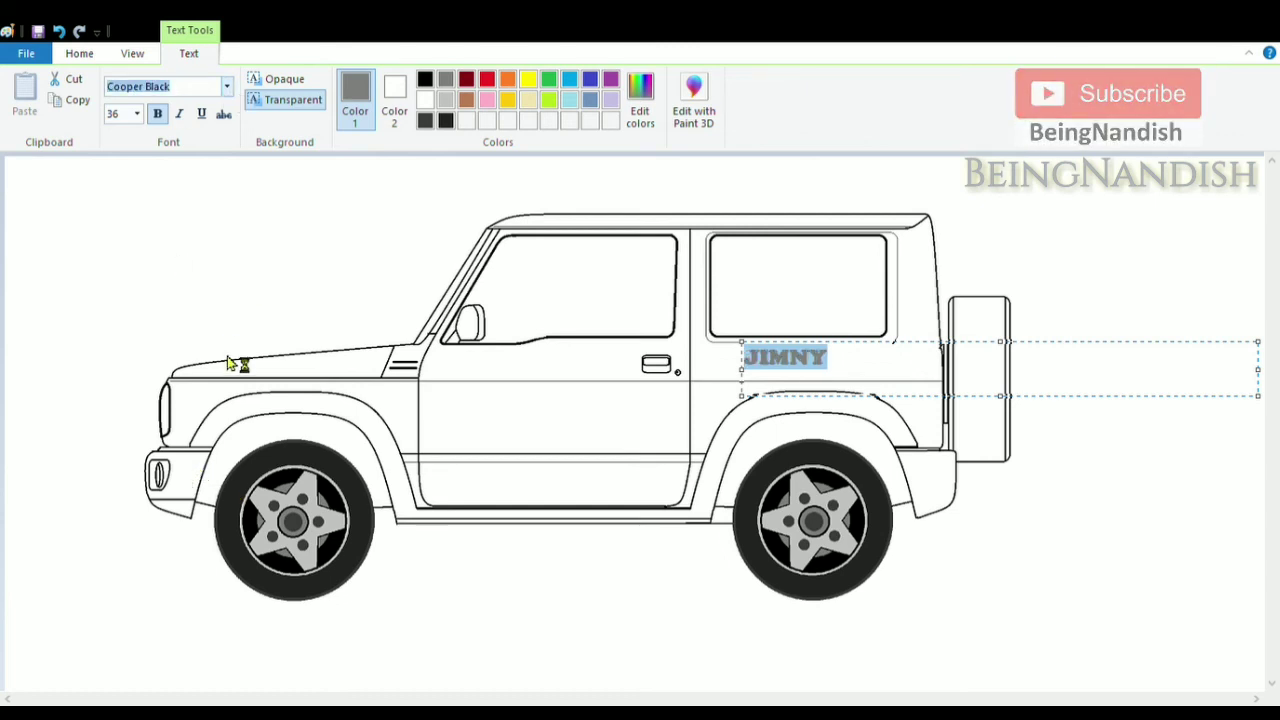
pyautogui.click(225, 326)
# Set the JIMNY text in dark gray Berlin Sans FB and shift it slightly toward the rear, centered more under the window
pyautogui.click(228, 90)
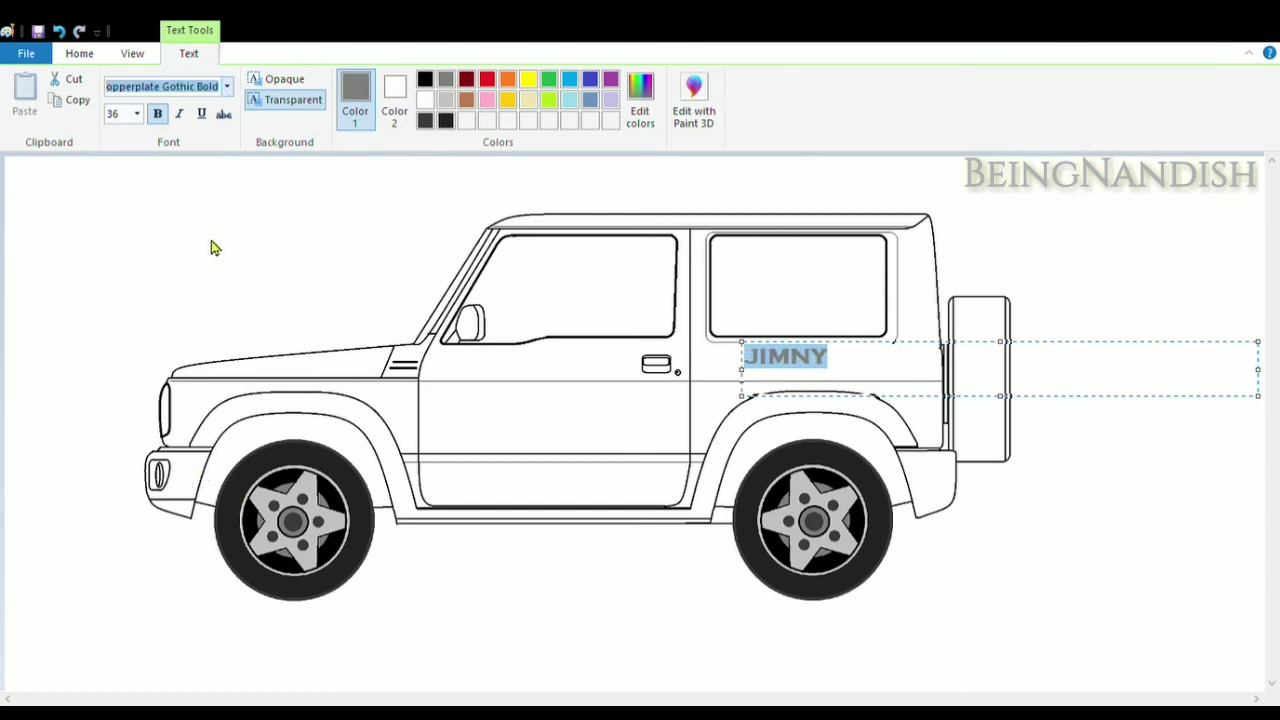
pyautogui.click(240, 313)
pyautogui.click(228, 365)
pyautogui.moveTo(741, 369); pyautogui.dragTo(773, 369)
pyautogui.click(879, 375)
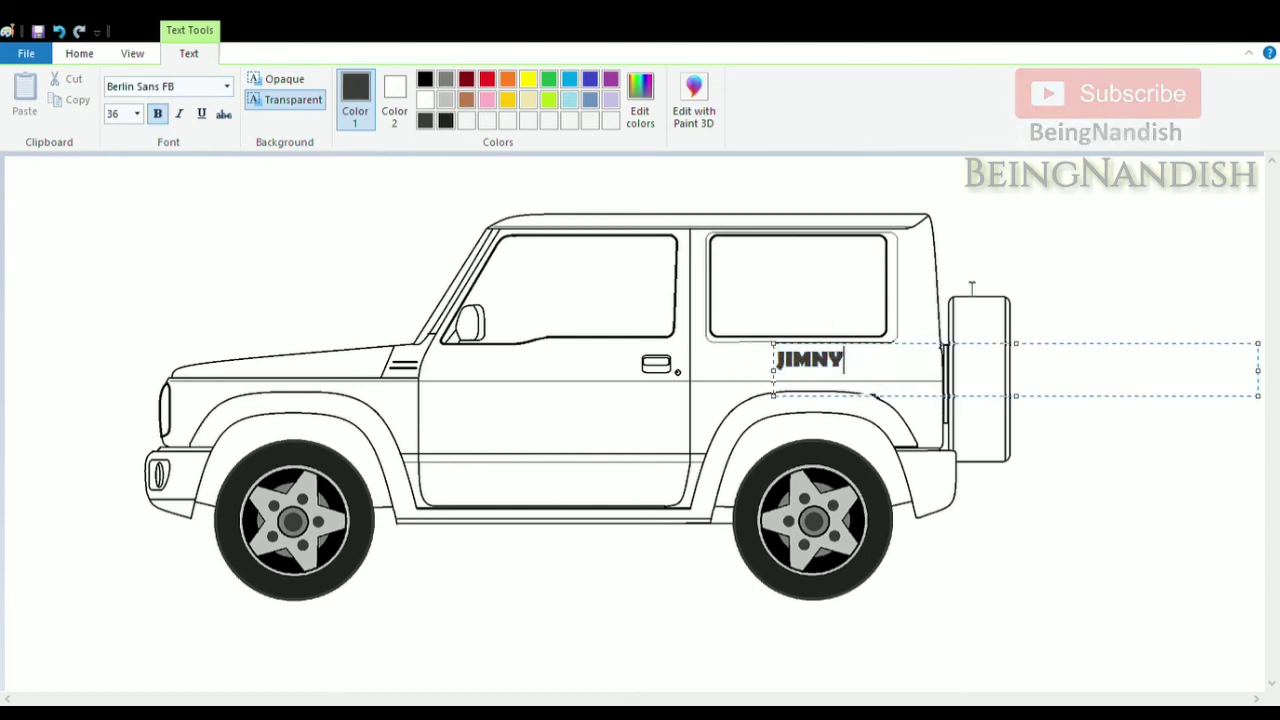
pyautogui.click(982, 276)
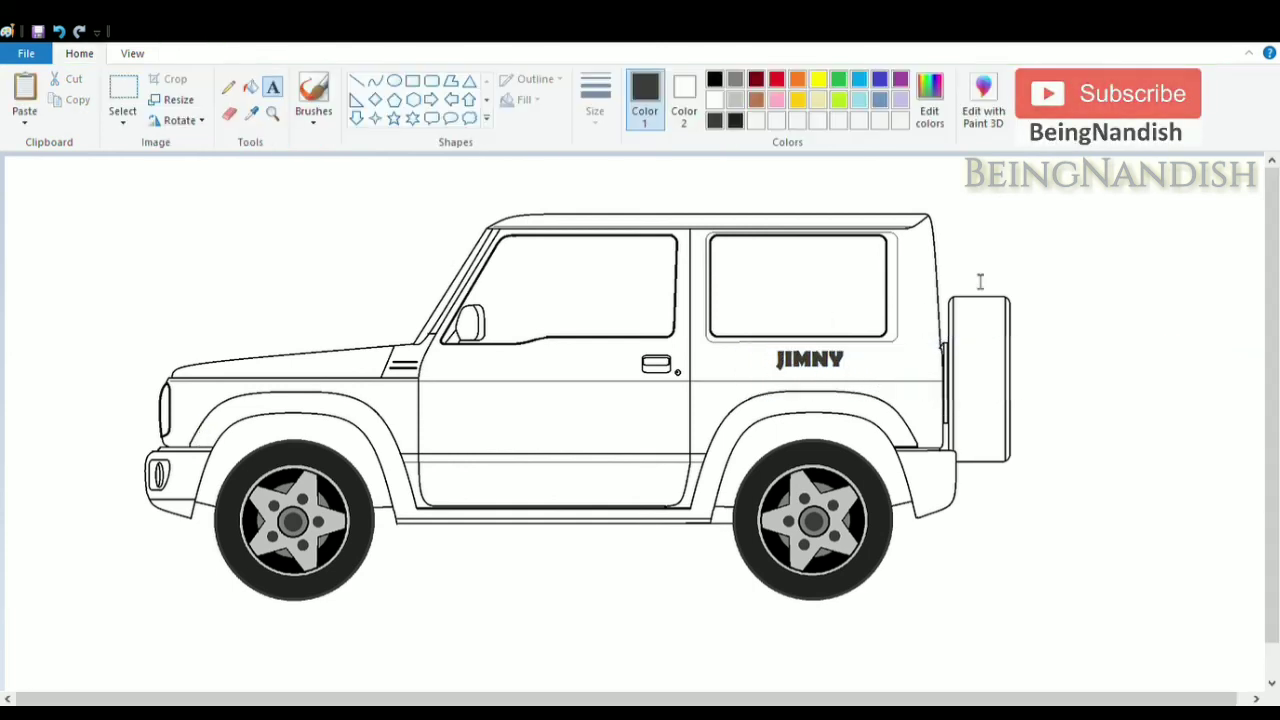
# Fill the front and rear wheel wells with black
pyautogui.scroll(-1, 400, 300)
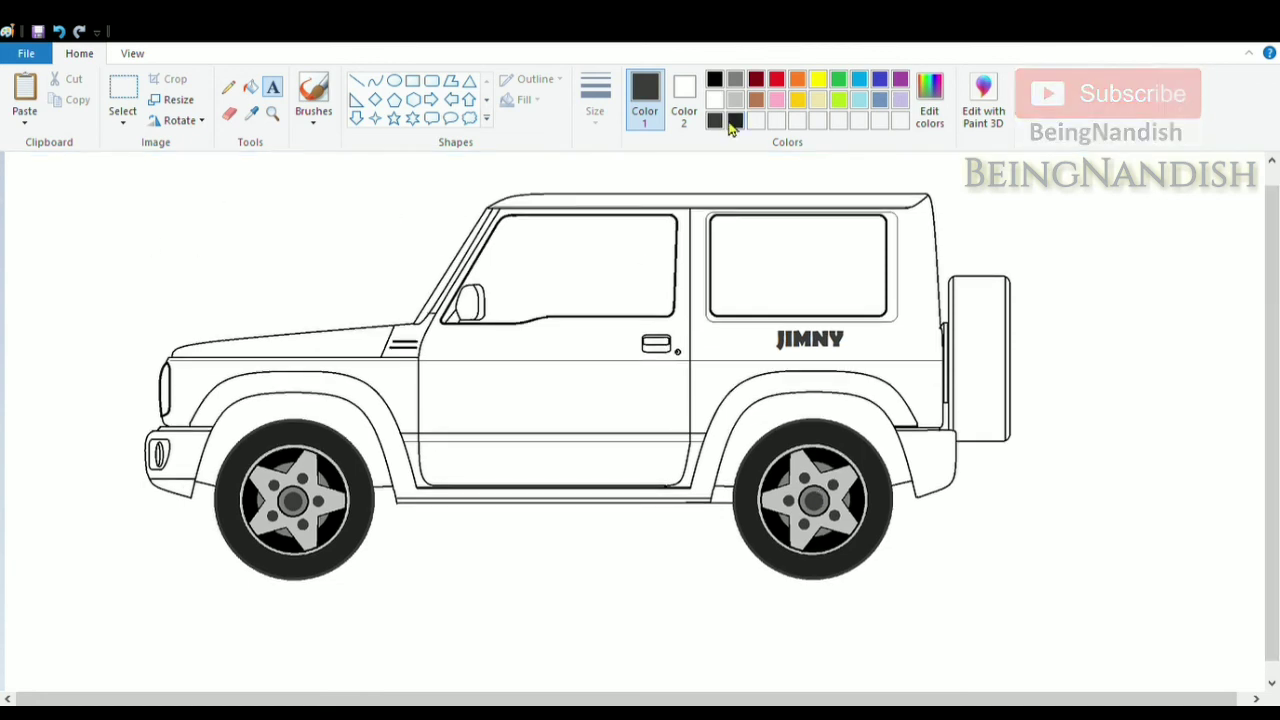
pyautogui.click(714, 79)
pyautogui.click(250, 87)
pyautogui.click(376, 405)
pyautogui.click(777, 420)
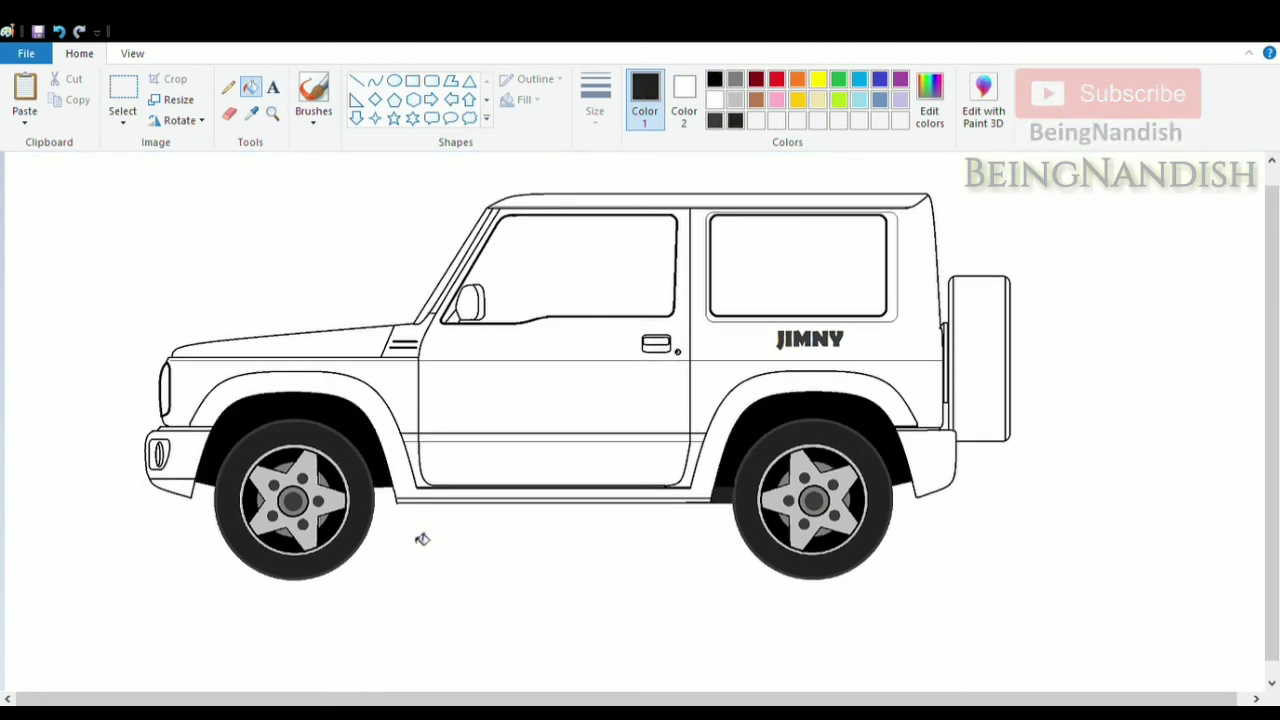
# Fill the headlight, wheel arches, front bumper and side sill with dark gray, and the thin strip beneath the sill with gray
pyautogui.click(167, 395)
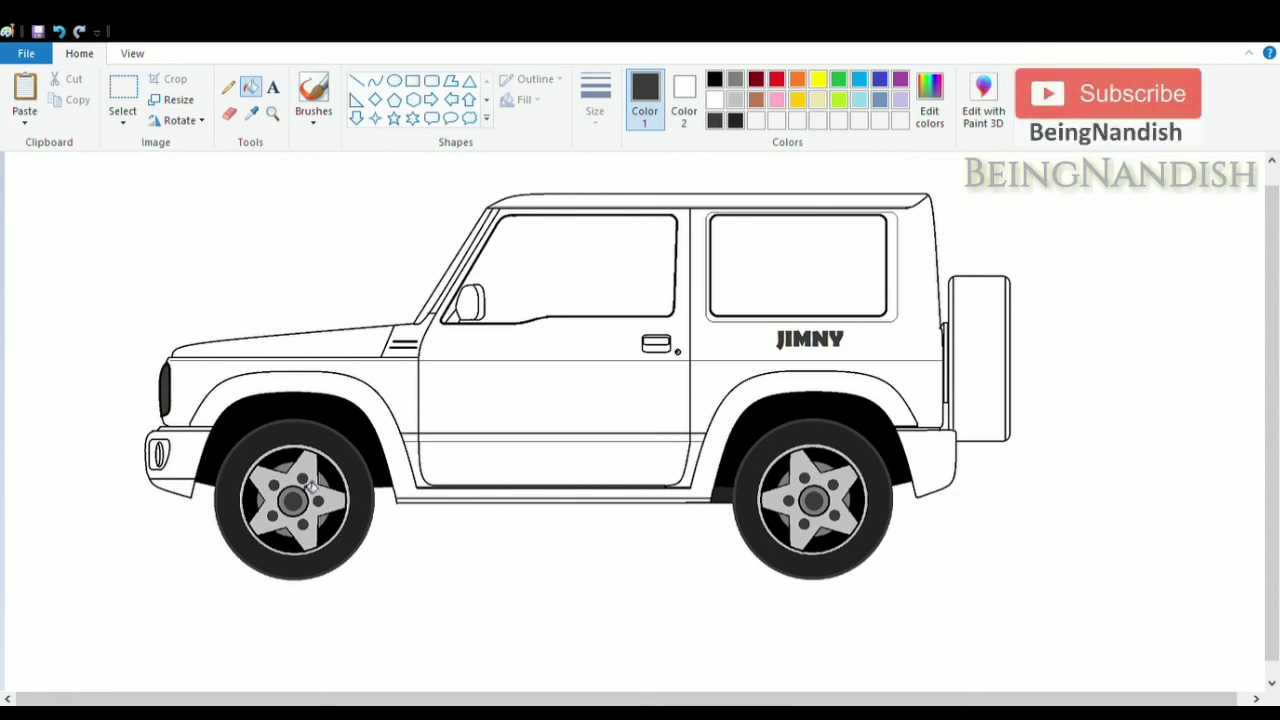
pyautogui.click(405, 474)
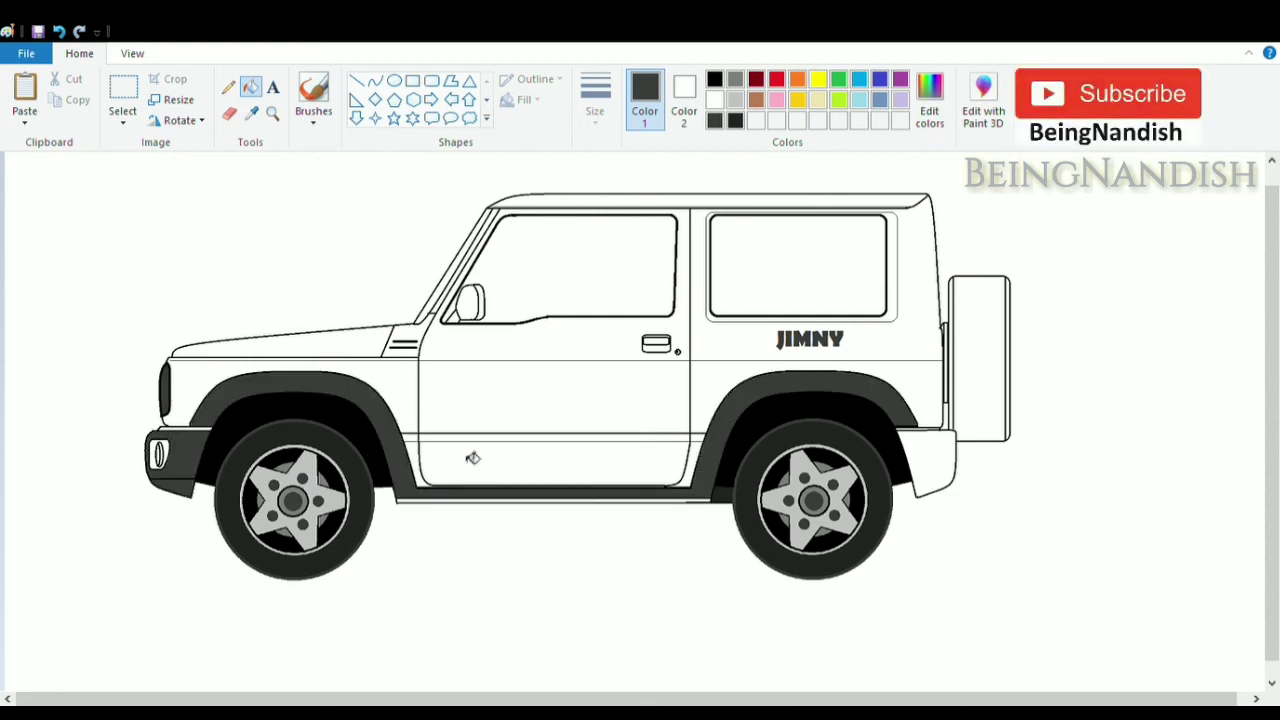
pyautogui.click(735, 79)
pyautogui.click(643, 503)
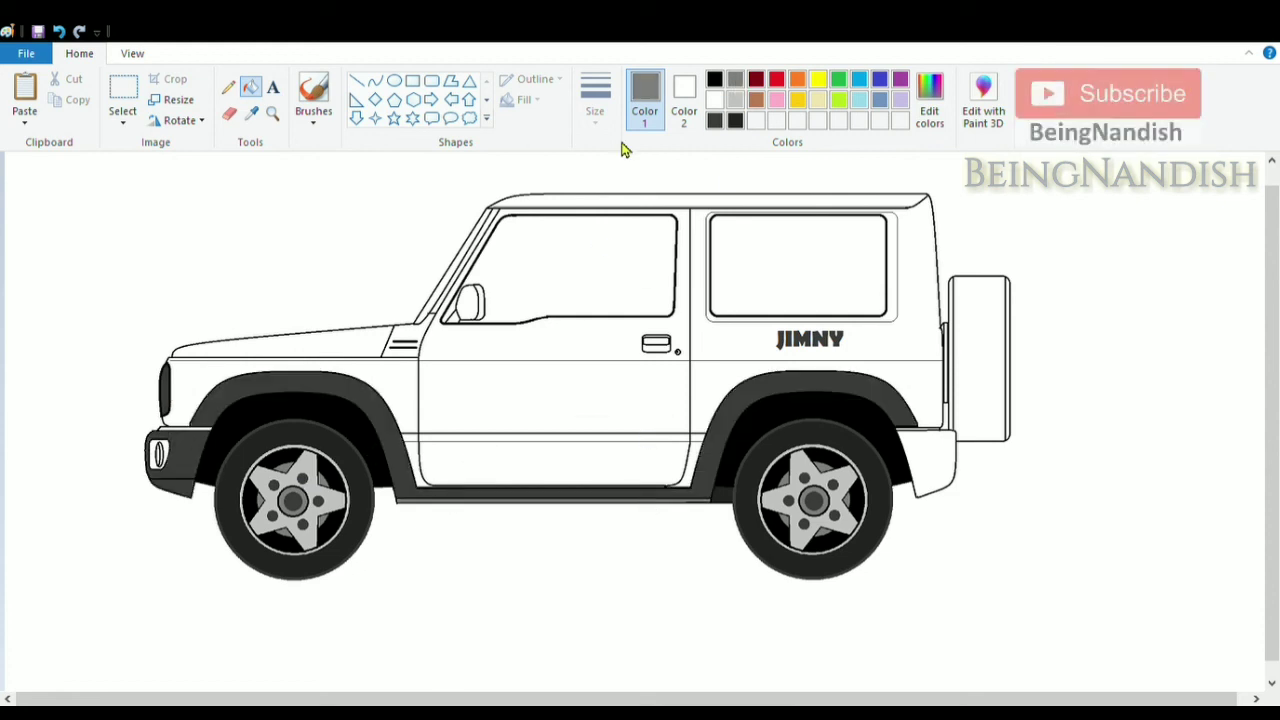
# Fill the rear bumper with dark gray and the fog lamp housing with near-black
pyautogui.click(715, 120)
pyautogui.click(940, 464)
pyautogui.click(735, 120)
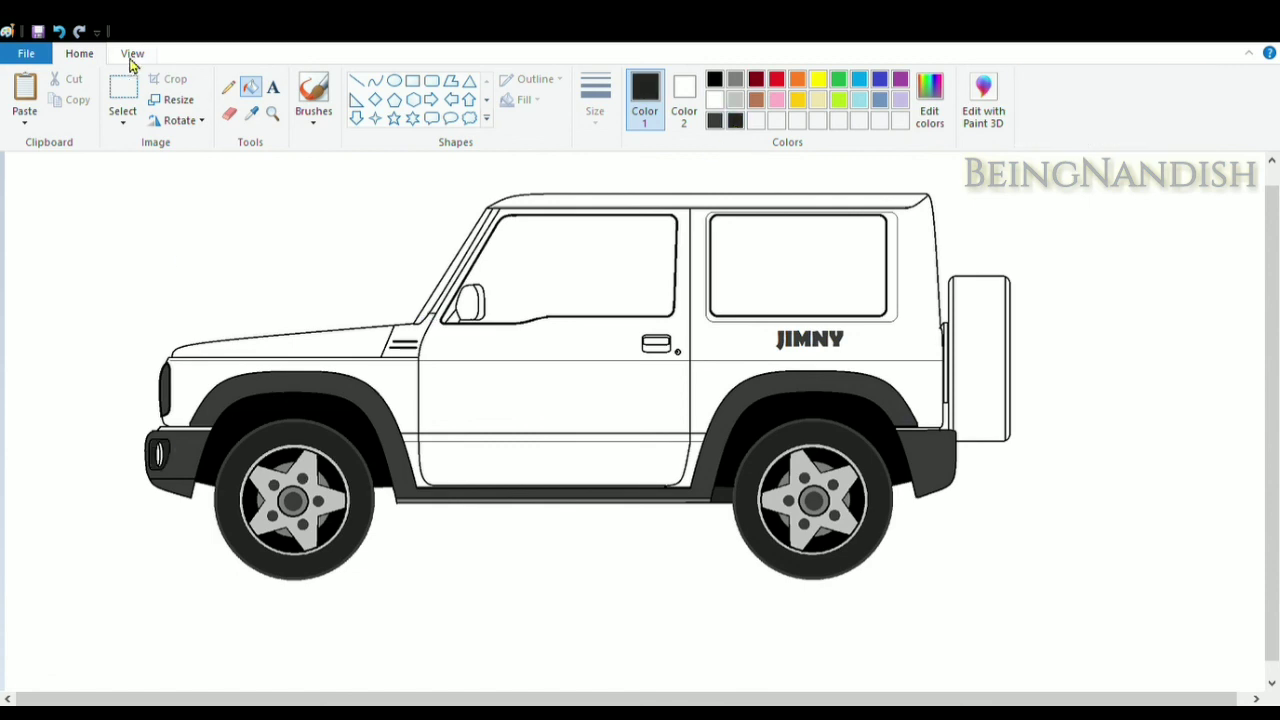
# Fill the fog lamp lens with gray and the thin strip on top of the front bumper with dark gray
pyautogui.click(132, 53)
pyautogui.click(23, 100)
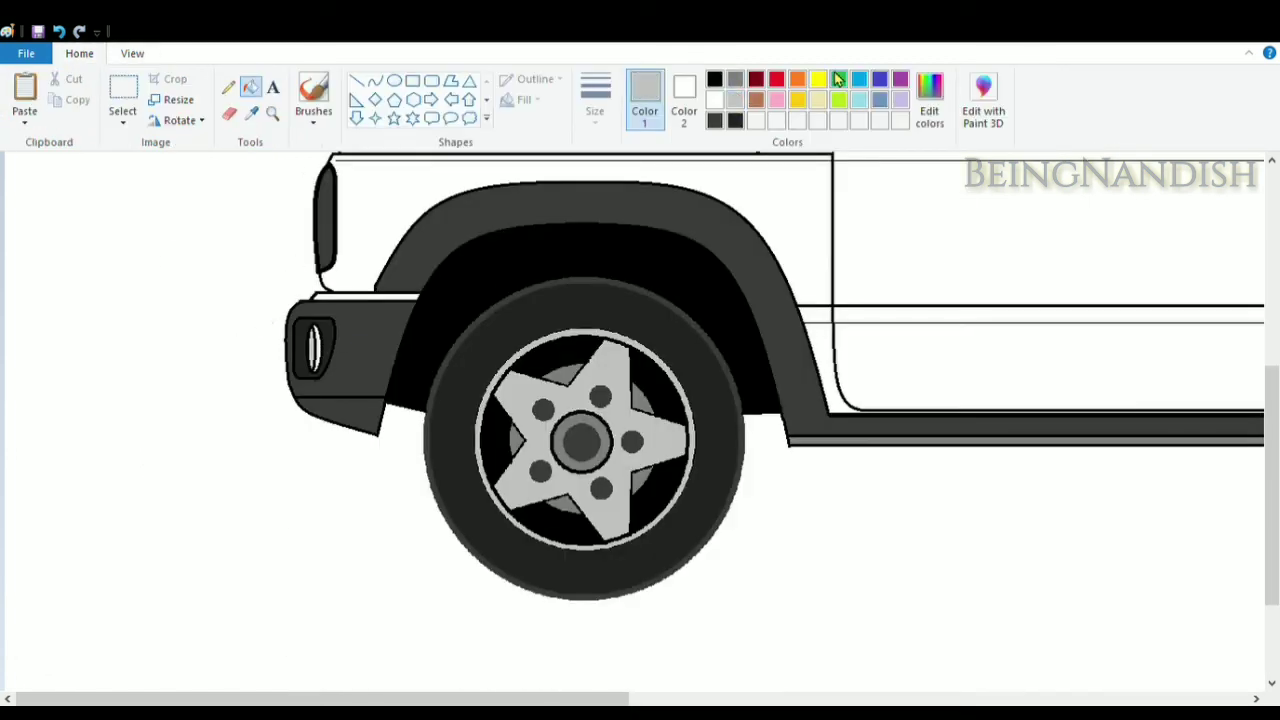
pyautogui.click(735, 79)
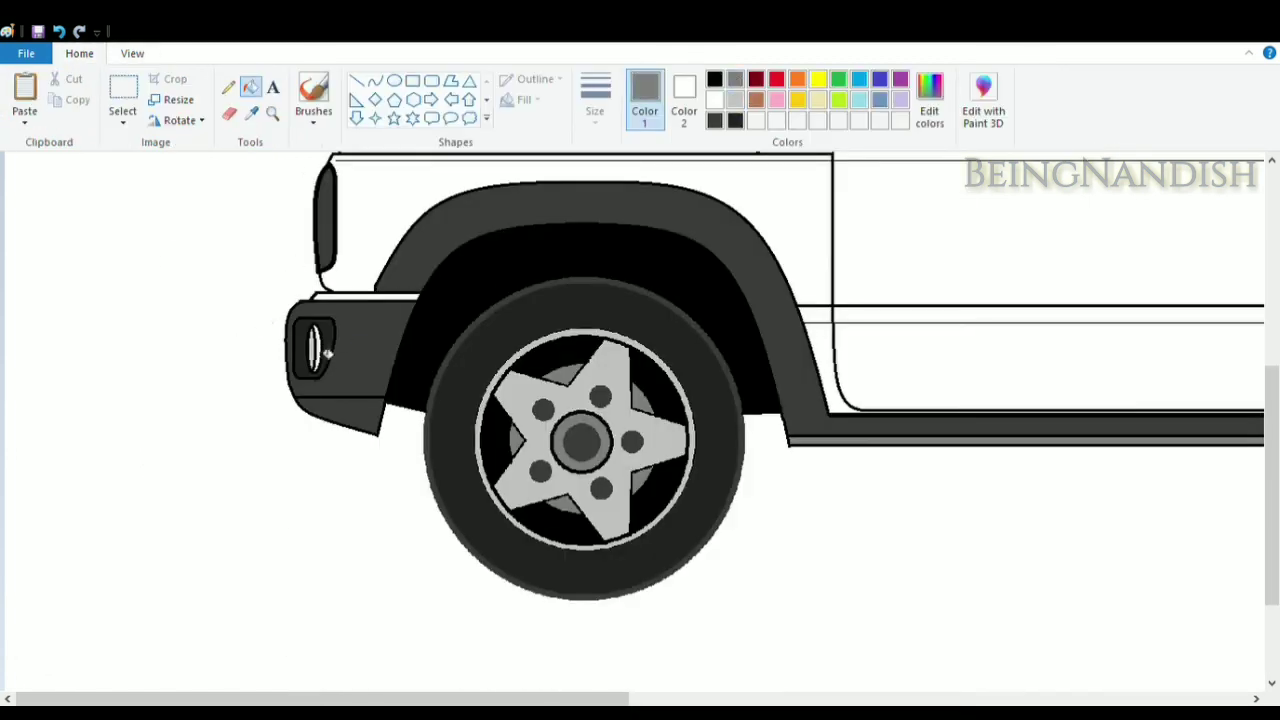
pyautogui.click(319, 354)
pyautogui.scroll(3, 460, 446)
pyautogui.click(717, 120)
pyautogui.click(422, 434)
pyautogui.click(62, 33)
pyautogui.click(391, 436)
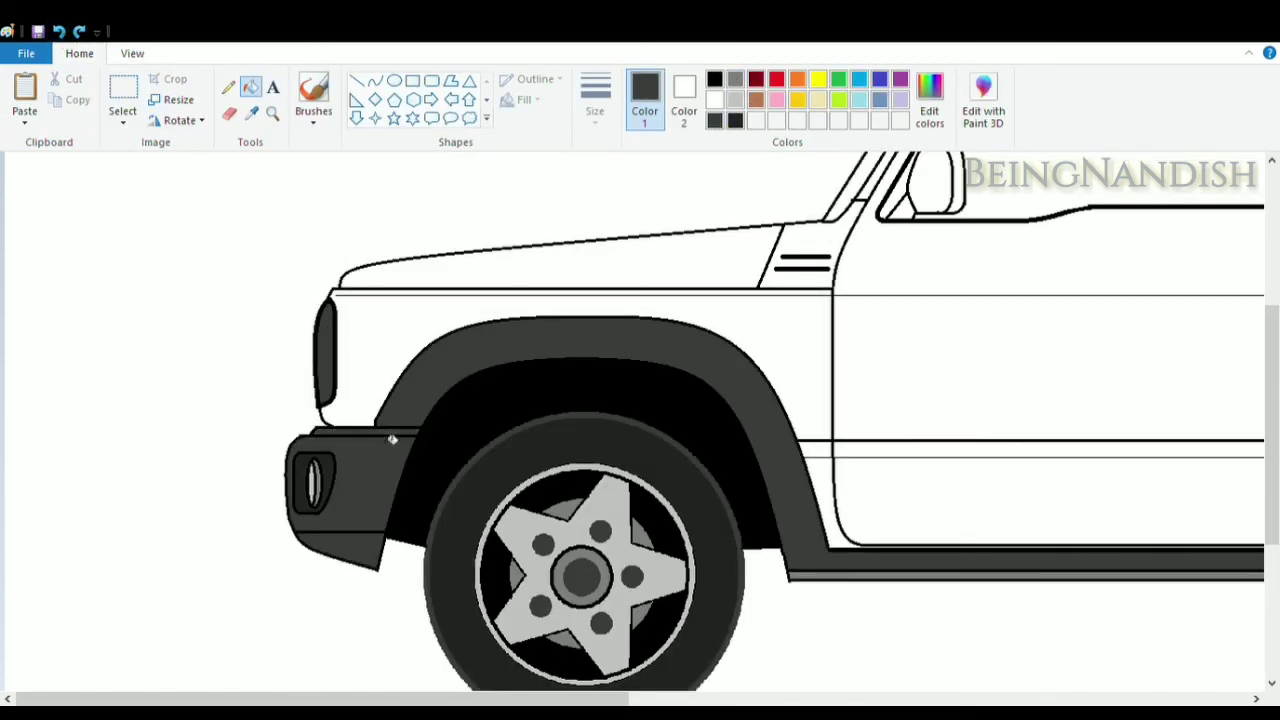
# Fill the windshield, front door window and rear side window with dark gray
pyautogui.moveTo(403, 698); pyautogui.dragTo(853, 698)
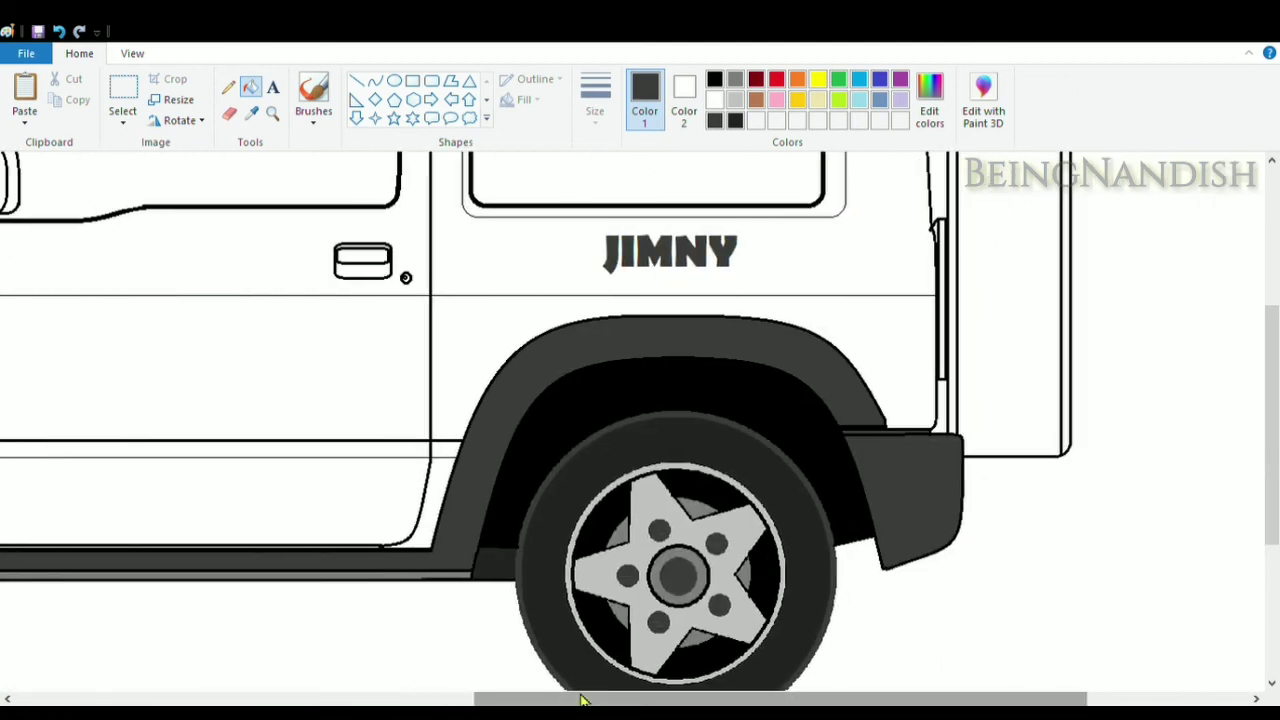
pyautogui.moveTo(571, 698); pyautogui.dragTo(275, 698)
pyautogui.scroll(5, 588, 363)
pyautogui.click(771, 390)
pyautogui.moveTo(647, 696); pyautogui.dragTo(837, 696)
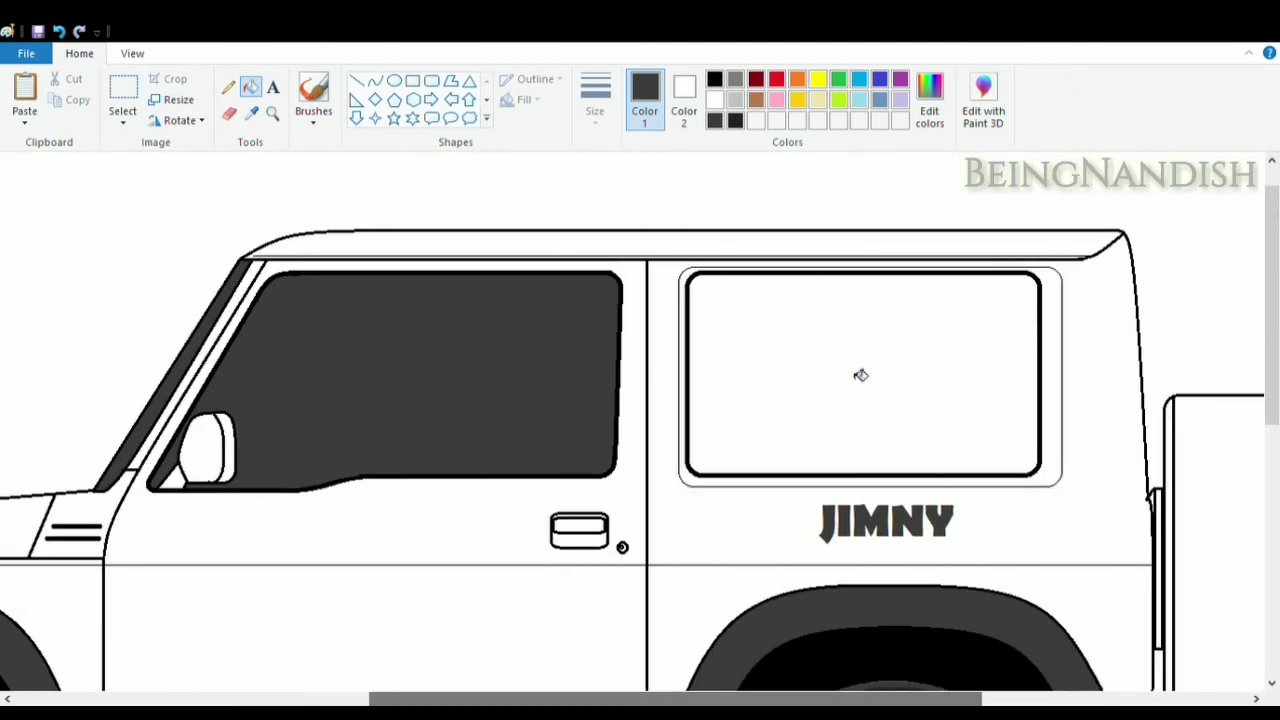
pyautogui.click(857, 371)
pyautogui.click(735, 79)
pyautogui.click(857, 371)
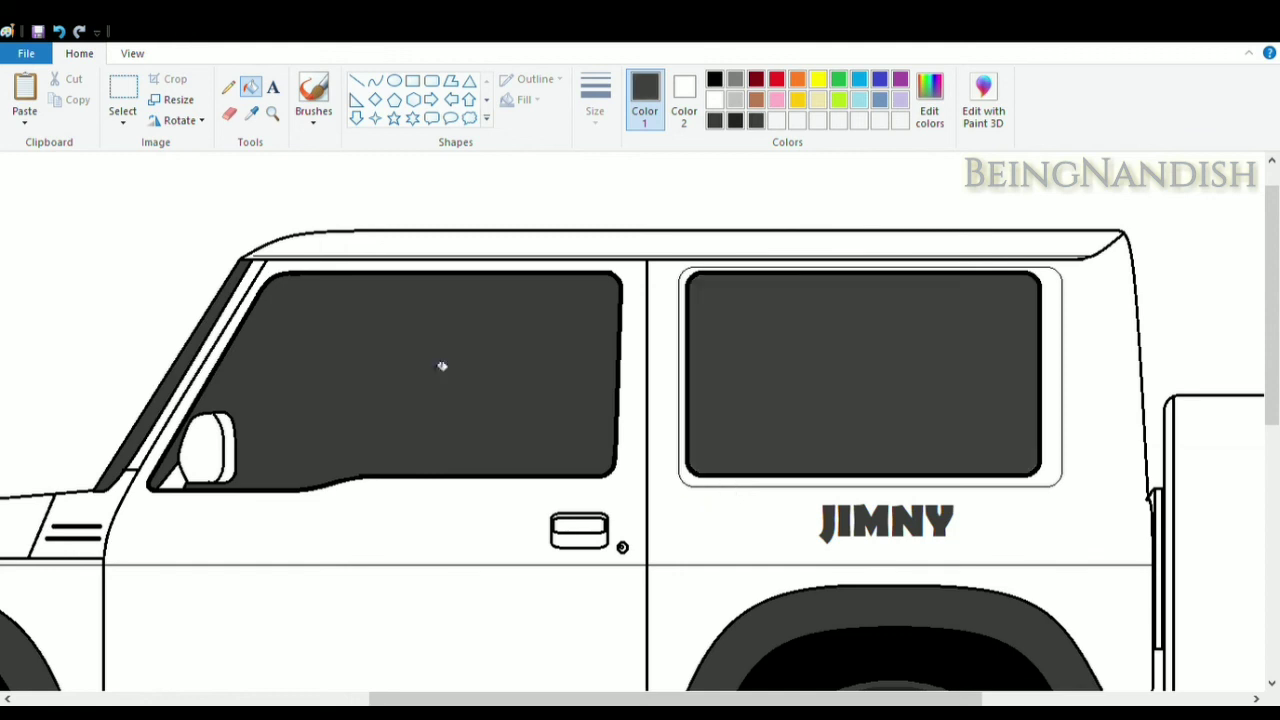
# Fill the side mirror's front and back parts with near-black shades and its triangular base with dark gray
pyautogui.moveTo(640, 697); pyautogui.dragTo(510, 697)
pyautogui.click(441, 481)
pyautogui.click(472, 467)
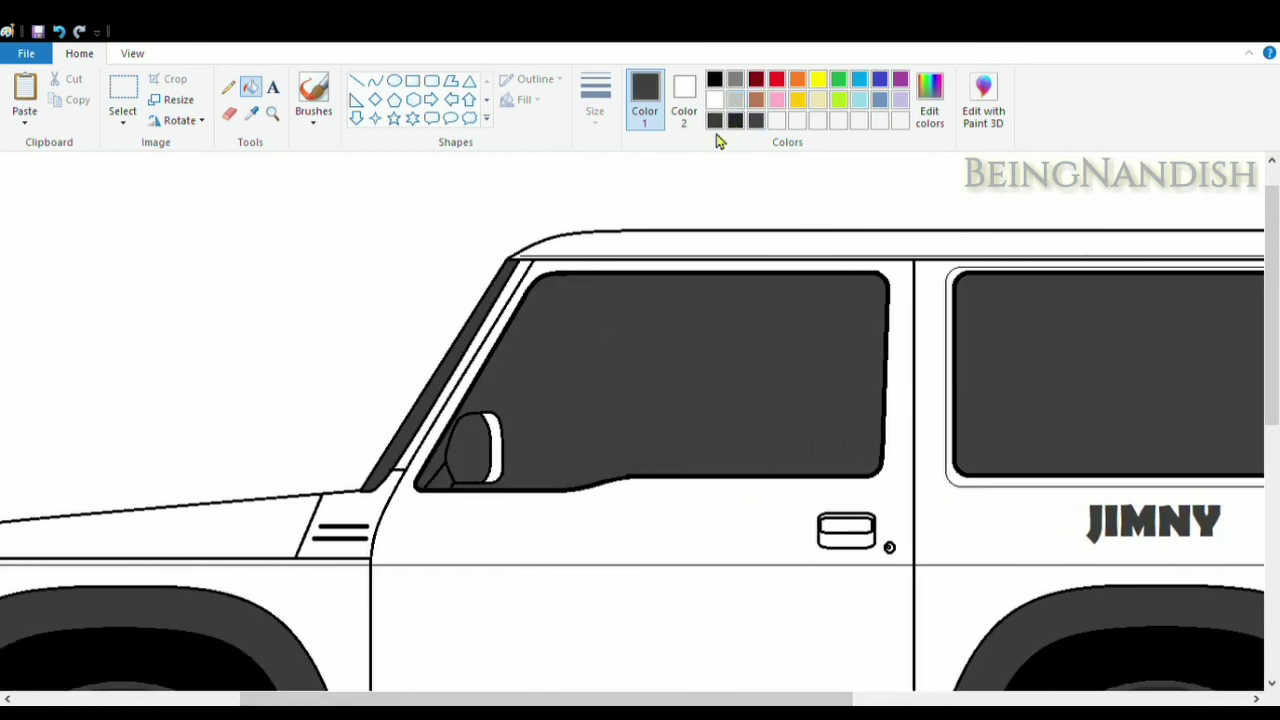
pyautogui.click(735, 120)
pyautogui.click(468, 460)
pyautogui.click(441, 481)
pyautogui.click(715, 120)
pyautogui.click(497, 465)
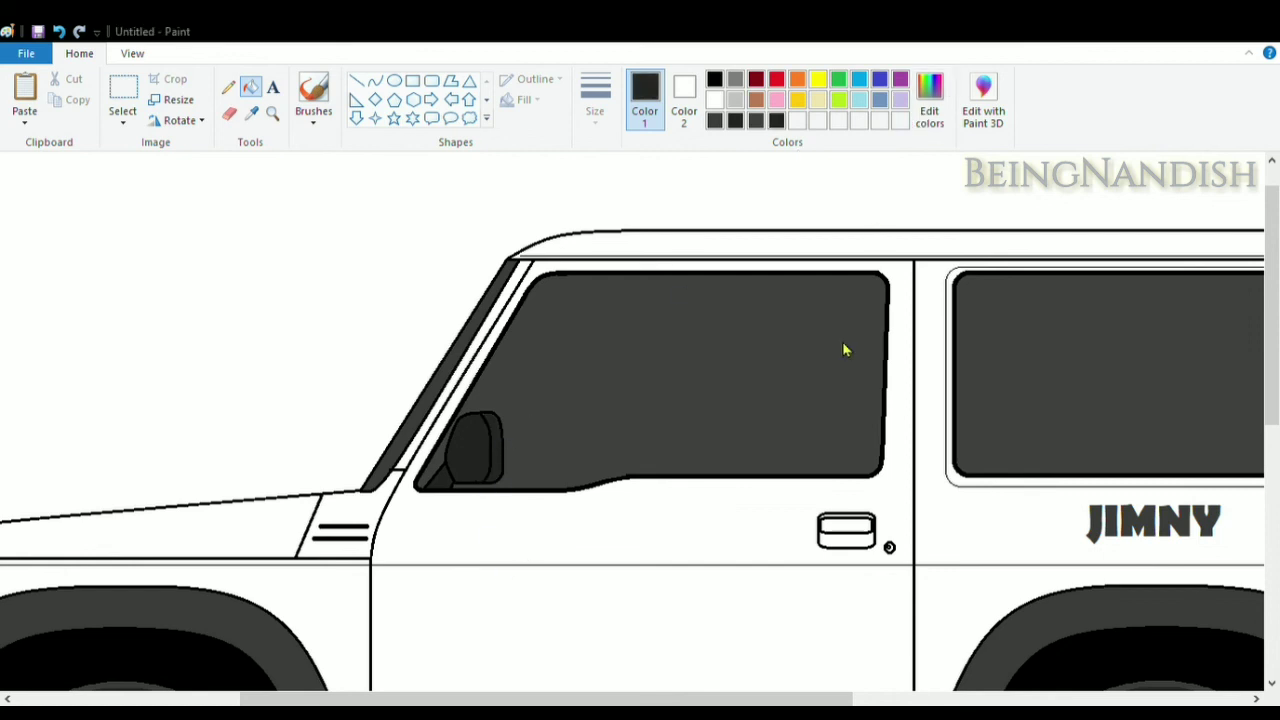
pyautogui.click(453, 489)
# Fill the roof with near-black, trying other dark shades first
pyautogui.click(696, 254)
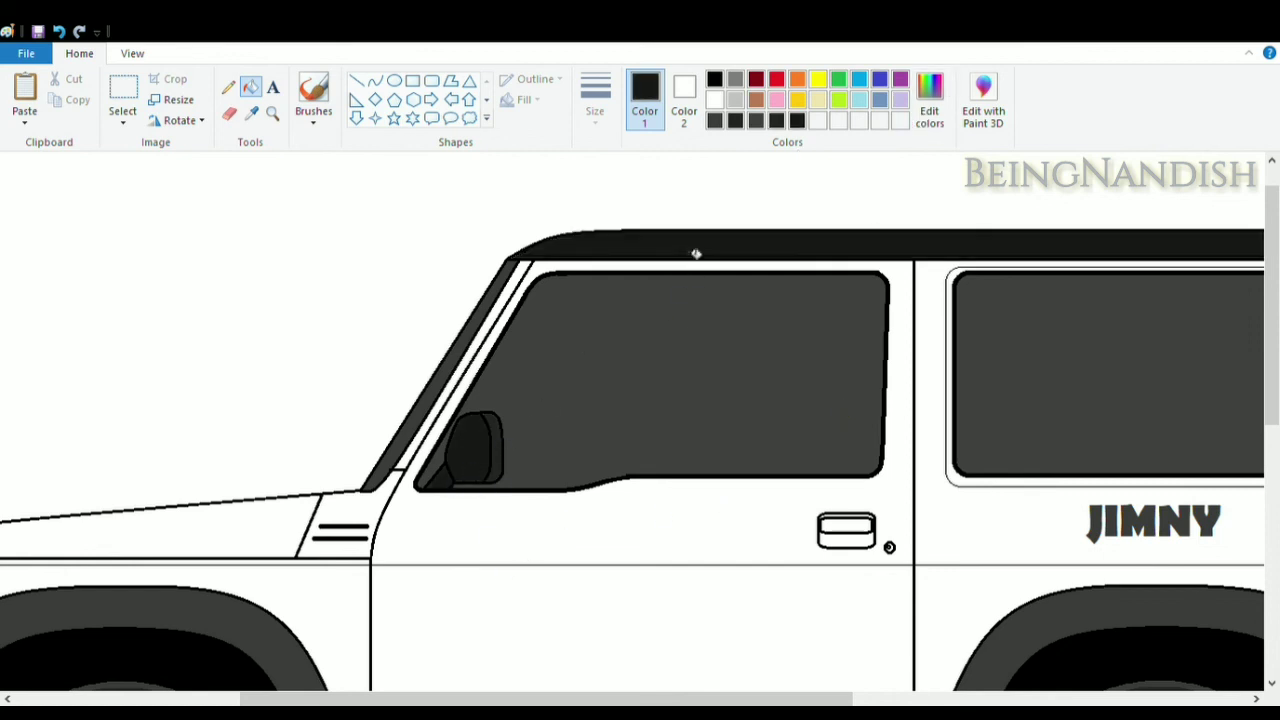
pyautogui.click(62, 36)
pyautogui.click(760, 122)
pyautogui.click(755, 248)
pyautogui.click(735, 122)
pyautogui.click(722, 248)
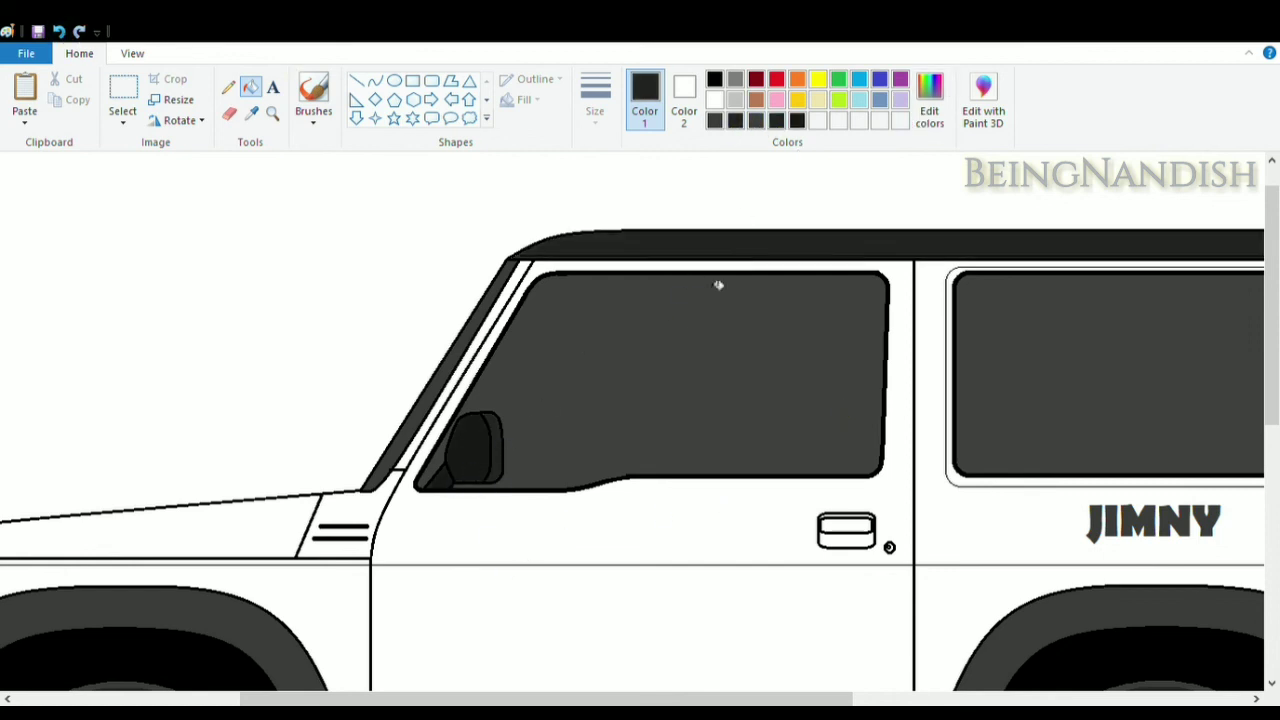
# Fill the spare wheel with near-black, its outer edge strip with dark gray, and its mounting bracket with gray
pyautogui.moveTo(625, 700); pyautogui.dragTo(845, 703)
pyautogui.scroll(-3, 1060, 400)
pyautogui.click(1072, 361)
pyautogui.click(756, 121)
pyautogui.click(983, 300)
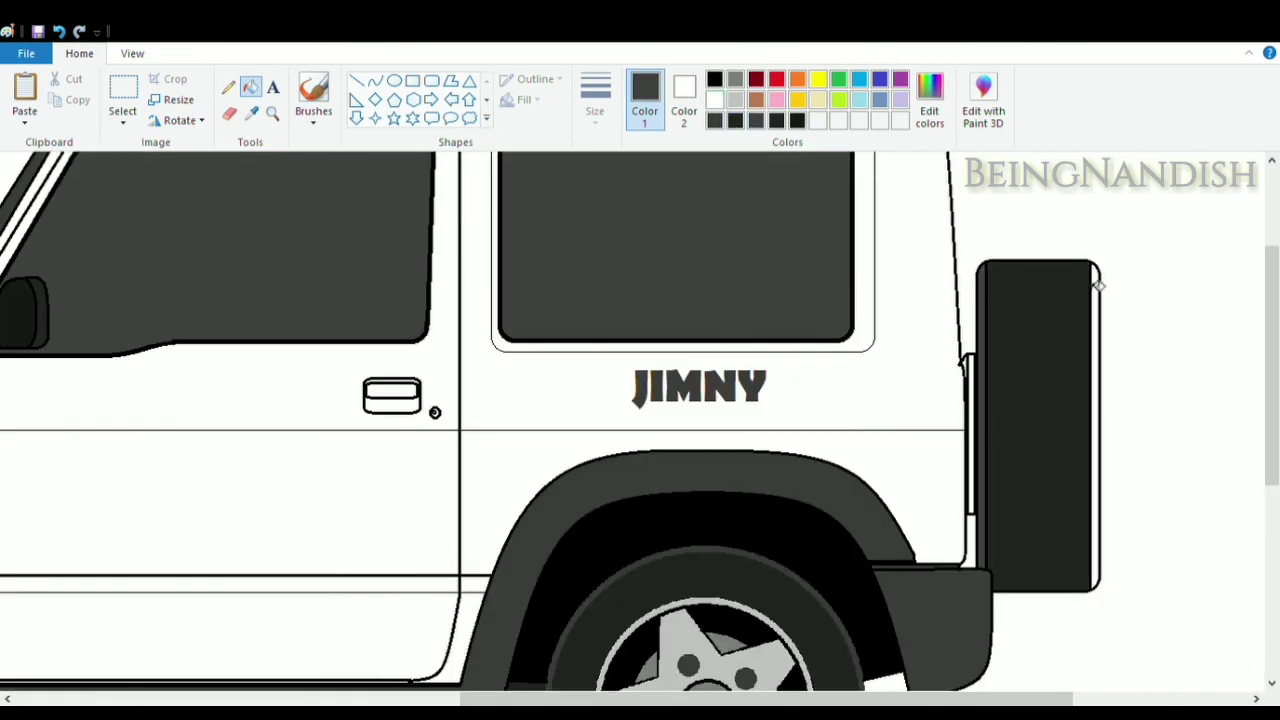
pyautogui.click(1096, 284)
pyautogui.click(735, 79)
pyautogui.click(969, 366)
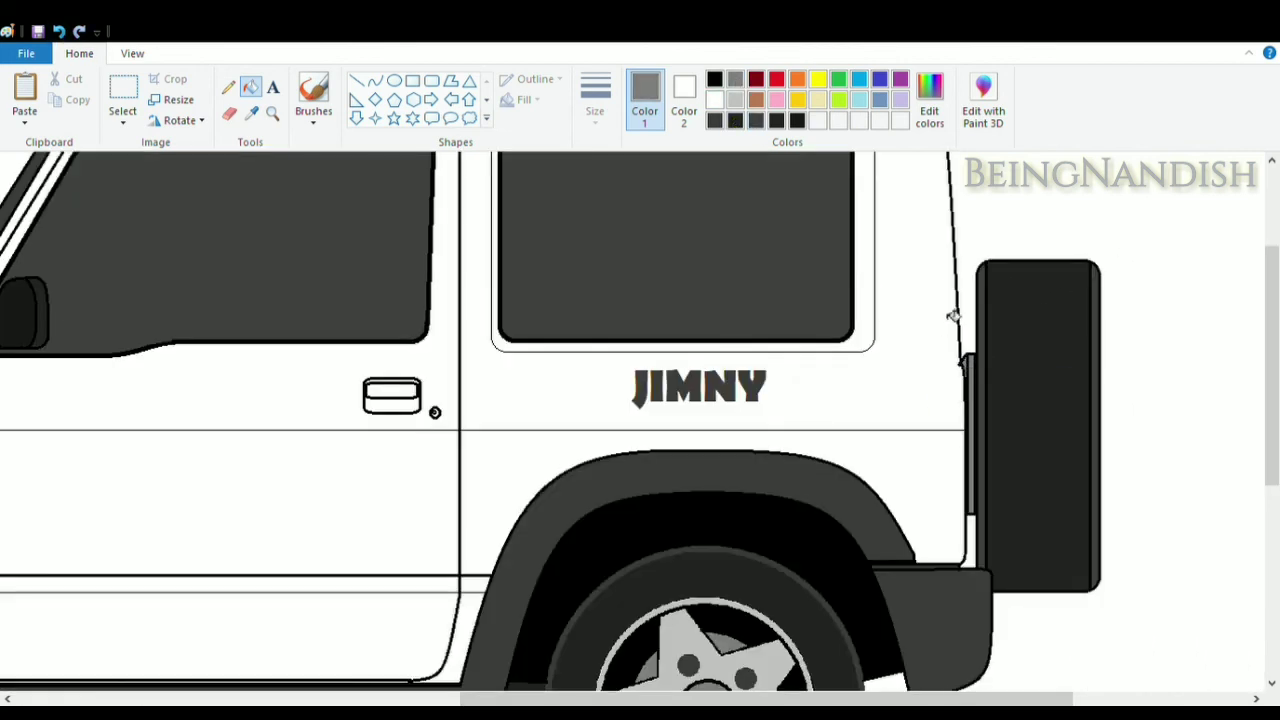
# Fill the door's main panel, the hood, the front fender and the vent panel beside the hood with lime
pyautogui.click(132, 53)
pyautogui.click(63, 95)
pyautogui.click(91, 55)
pyautogui.click(839, 99)
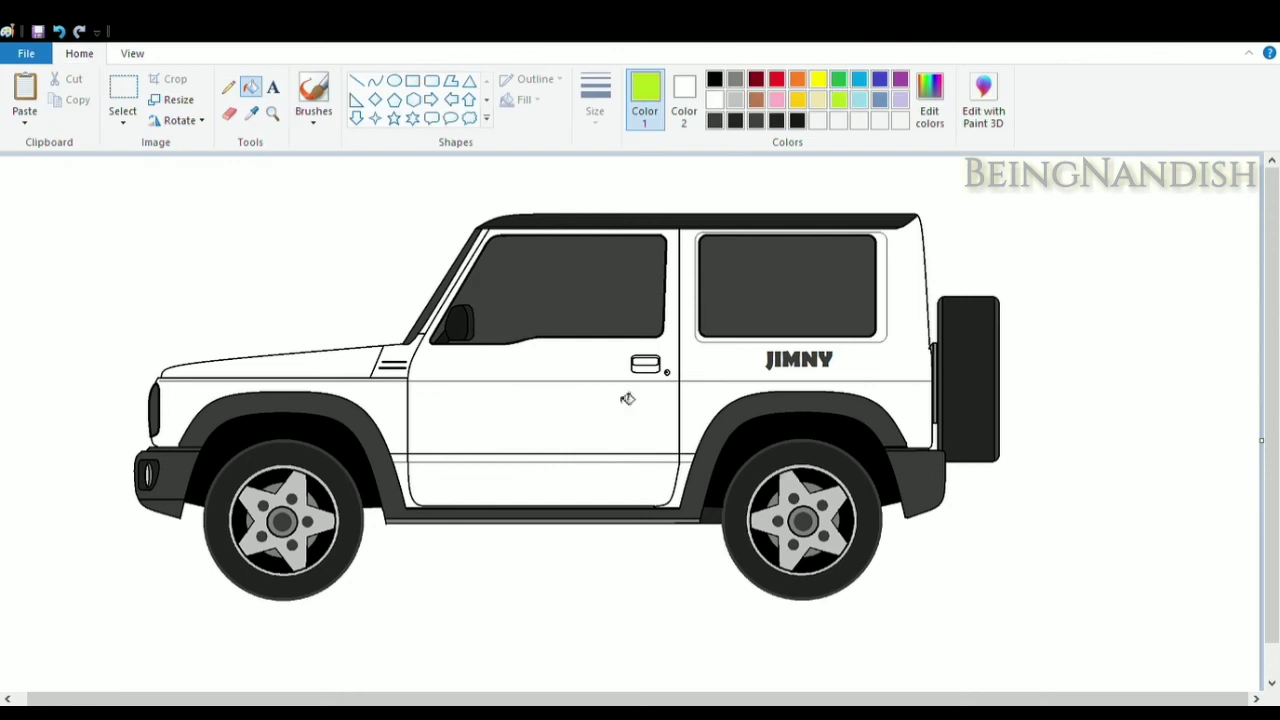
pyautogui.click(622, 402)
pyautogui.click(335, 370)
pyautogui.click(391, 405)
pyautogui.click(397, 353)
# Fill the windshield pillar, rear body side, lower door panel, rear window surround and lower trim strip with lime
pyautogui.click(483, 243)
pyautogui.click(688, 288)
pyautogui.click(738, 433)
pyautogui.click(462, 488)
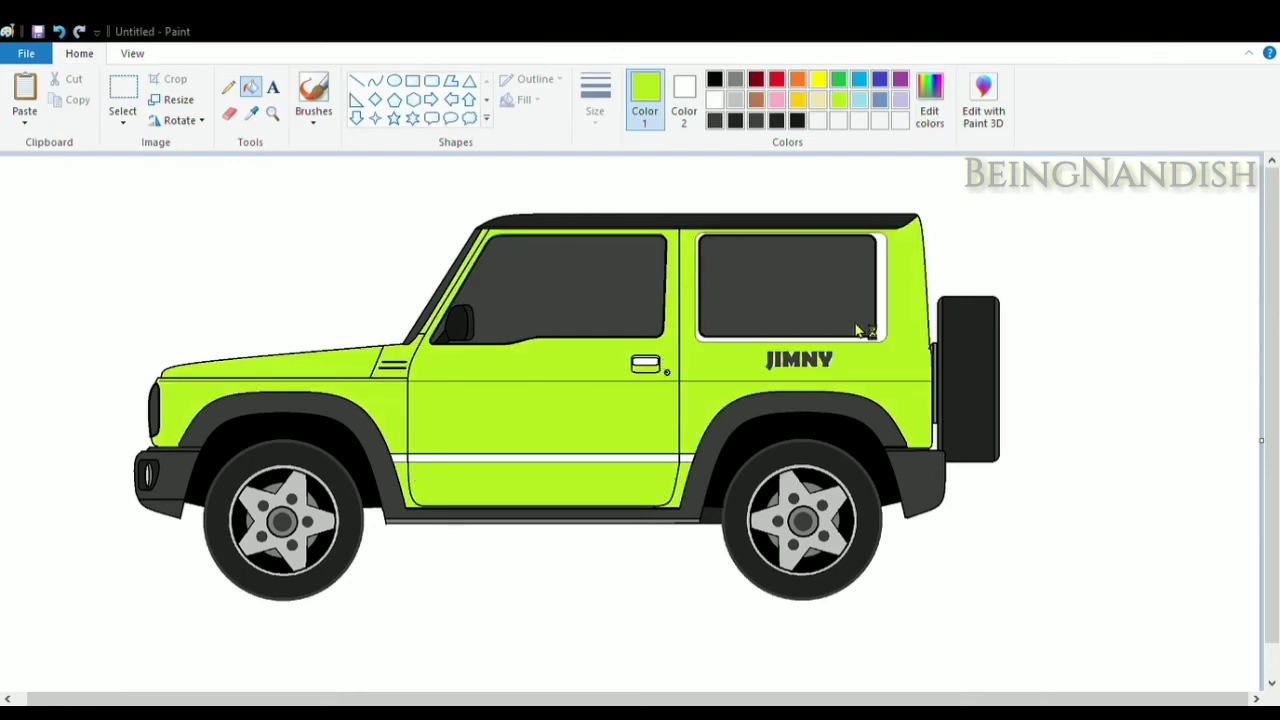
pyautogui.click(884, 341)
pyautogui.click(690, 462)
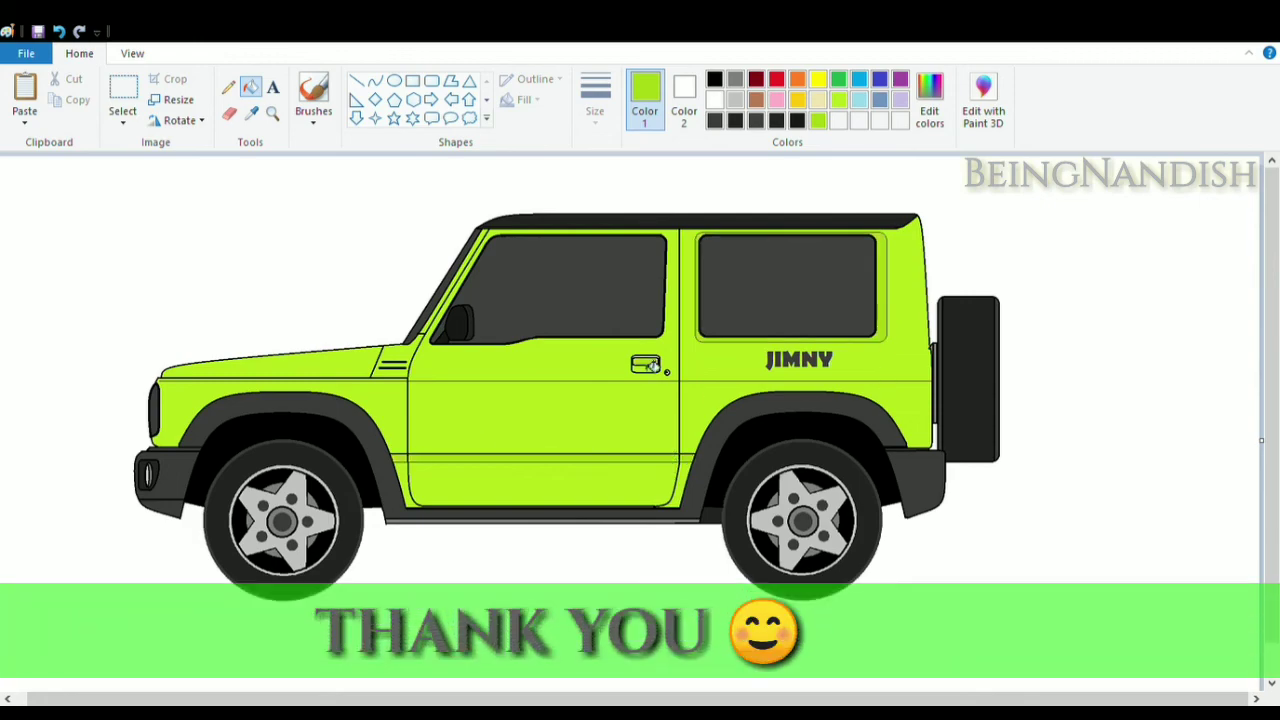